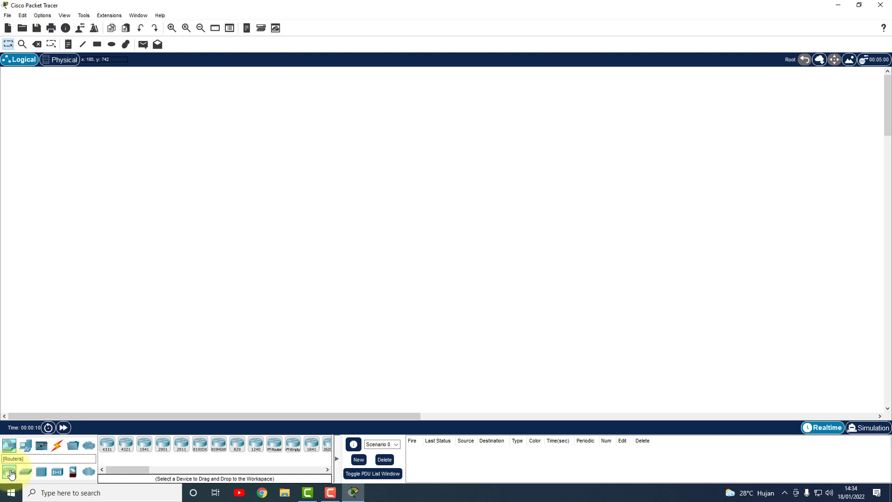
left_click_drag(9, 472, 292, 224)
left_click_drag(278, 176, 279, 177)
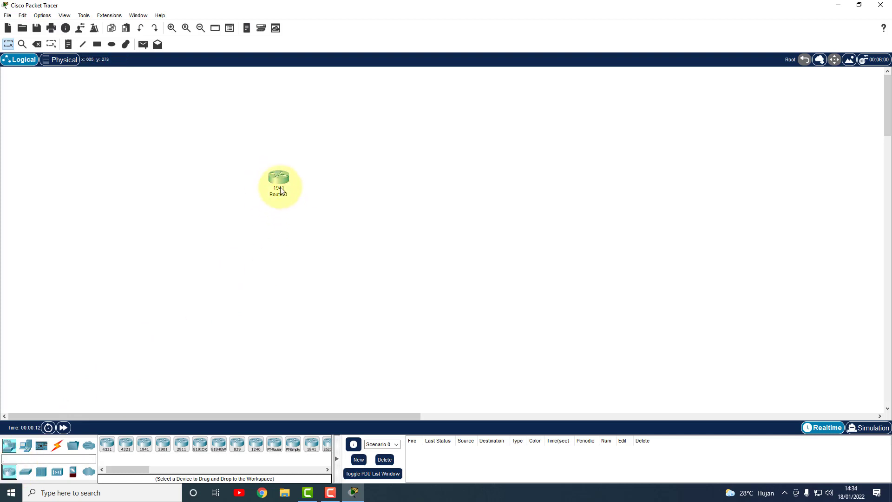
left_click(278, 178)
left_click(598, 83)
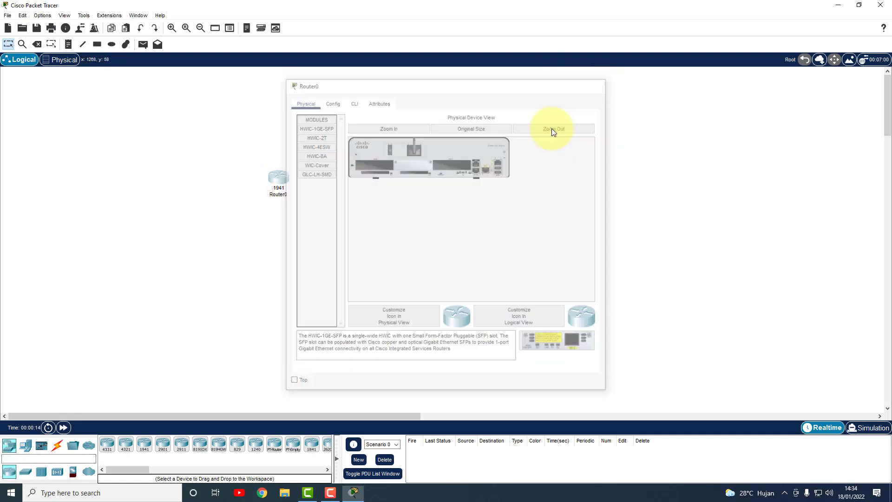
left_click_drag(339, 225, 265, 146)
key("Delete")
left_click(436, 254)
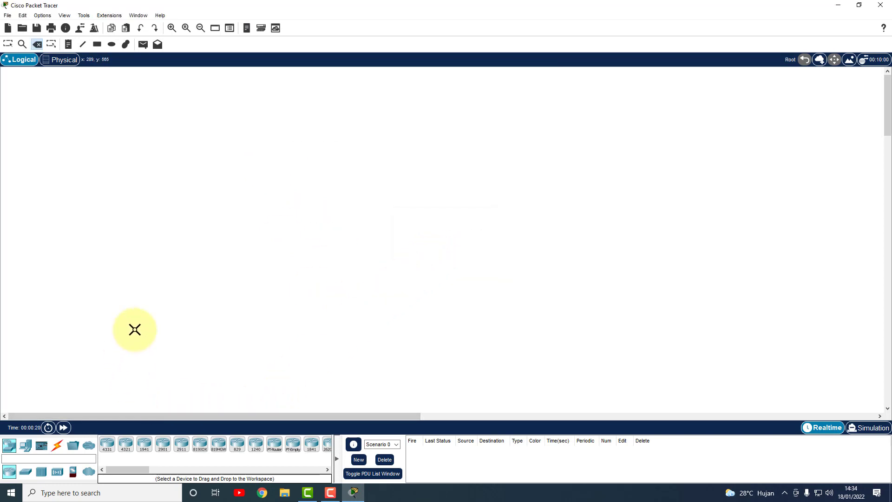
left_click(8, 44)
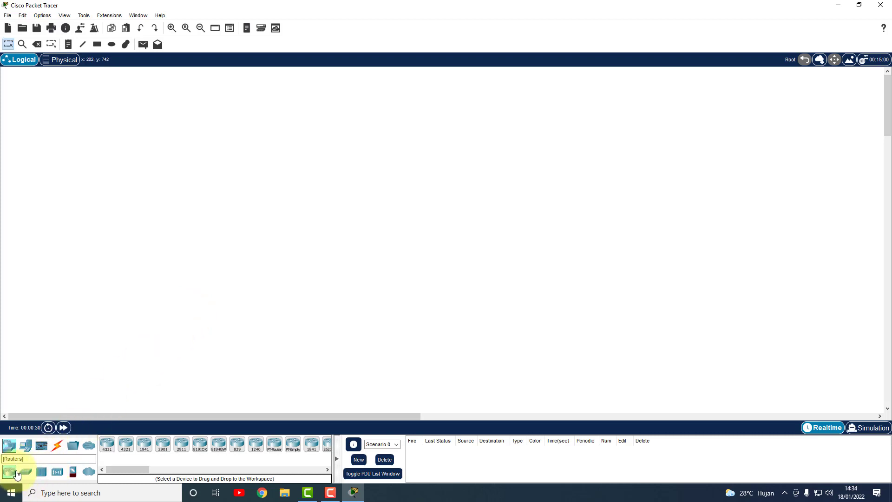
Place two generic Router-PT routers side by side in the upper part of the workspace
mouse_move(140, 469)
left_mouse_down()
mouse_move(163, 472)
mouse_move(155, 478)
left_mouse_up()
left_click(202, 444)
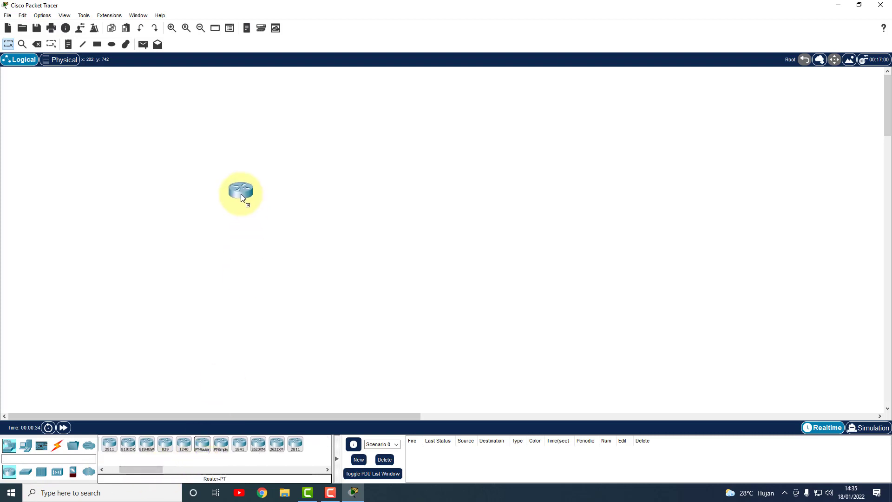
left_click(235, 179)
mouse_move(237, 180)
left_mouse_down()
mouse_move(241, 169)
mouse_move(267, 187)
mouse_move(253, 175)
left_mouse_up()
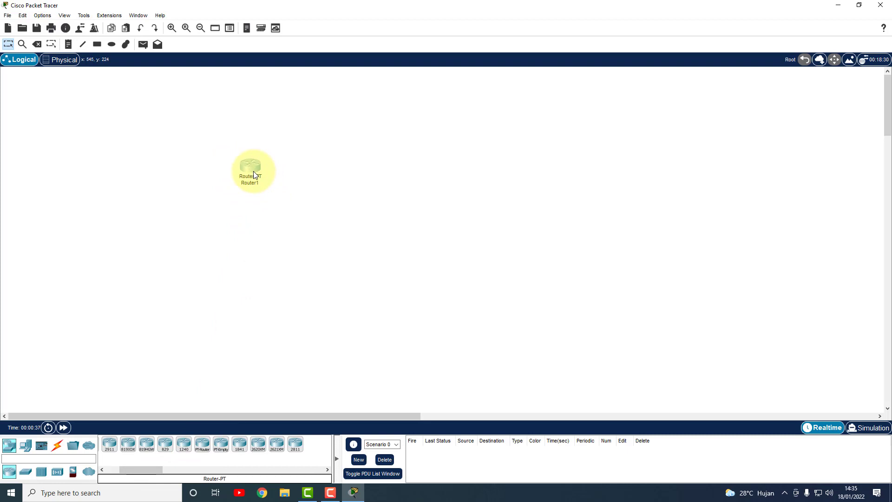
left_click(203, 443)
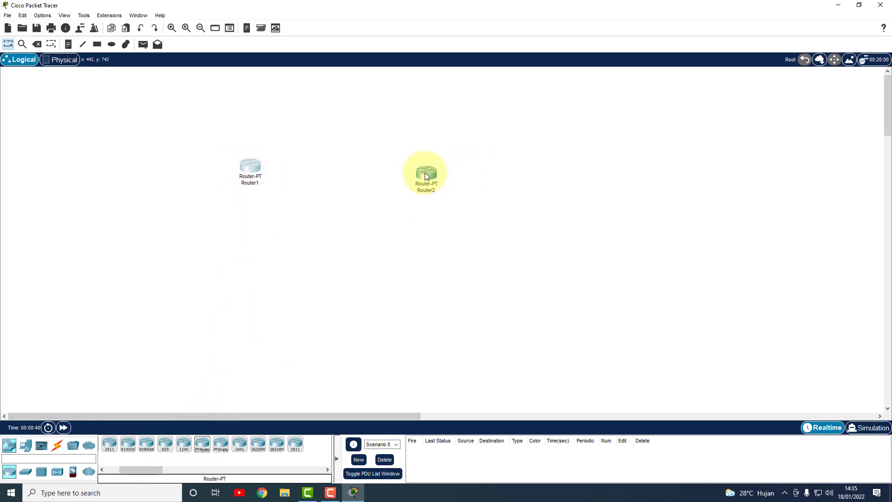
left_click_drag(426, 175, 422, 170)
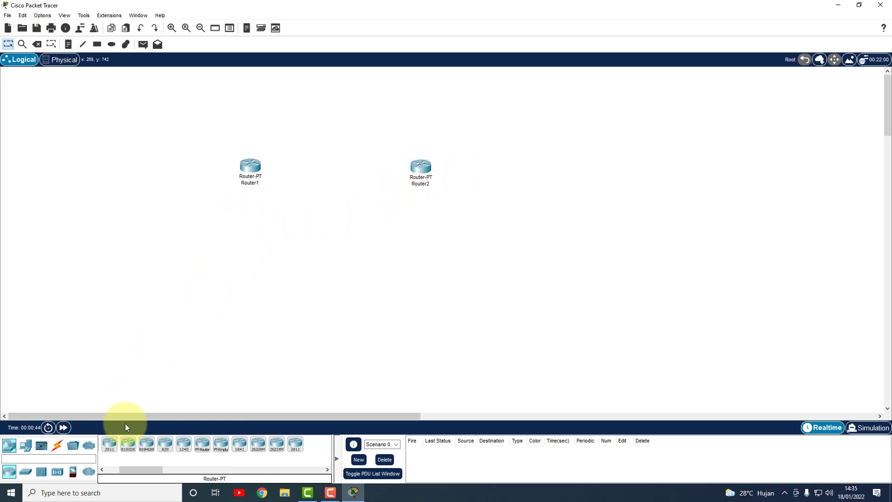
Place two 2950-24 switches, one below each router
left_click(26, 471)
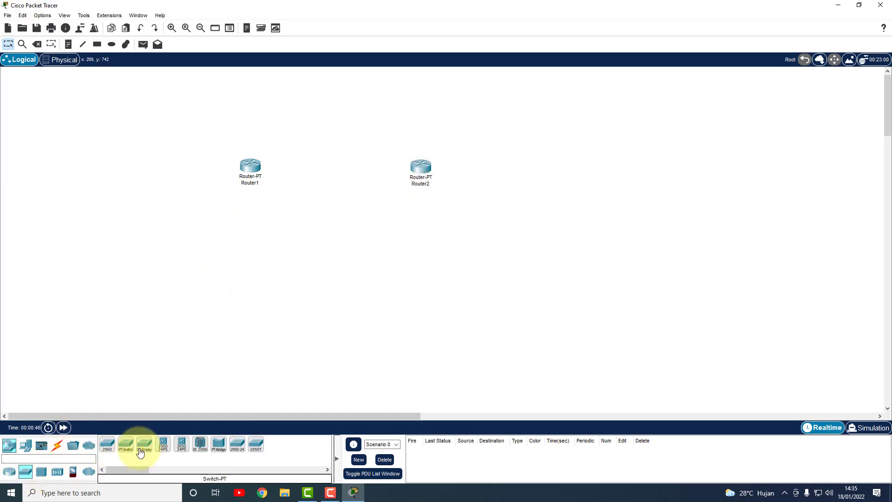
left_click_drag(236, 443, 249, 254)
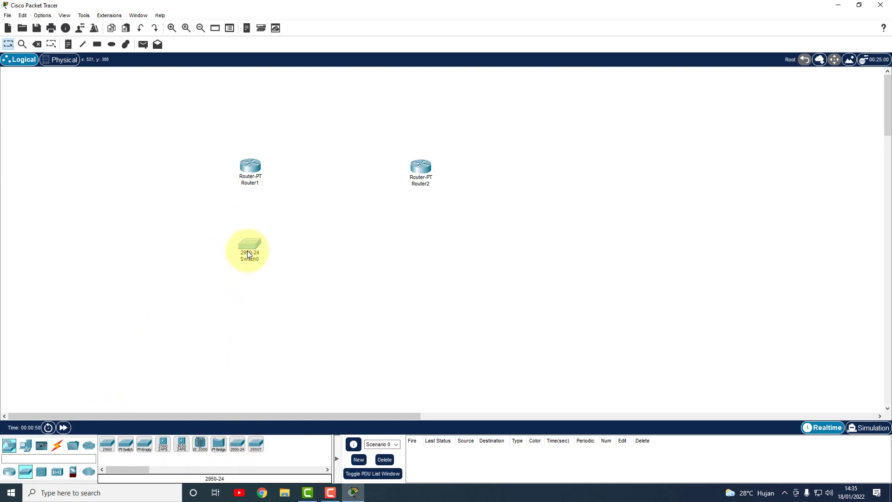
left_click_drag(239, 444, 420, 253)
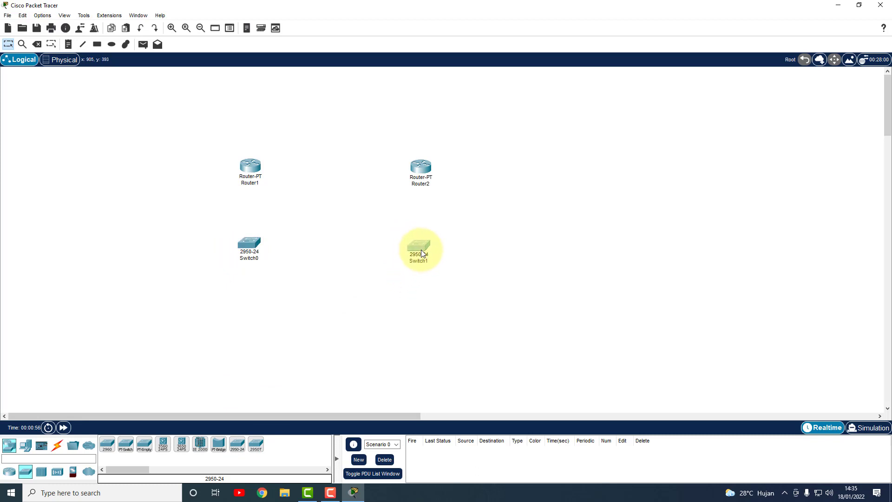
Place two PC-PT computers side by side below Switch0
left_click(20, 446)
left_click_drag(107, 444, 192, 303)
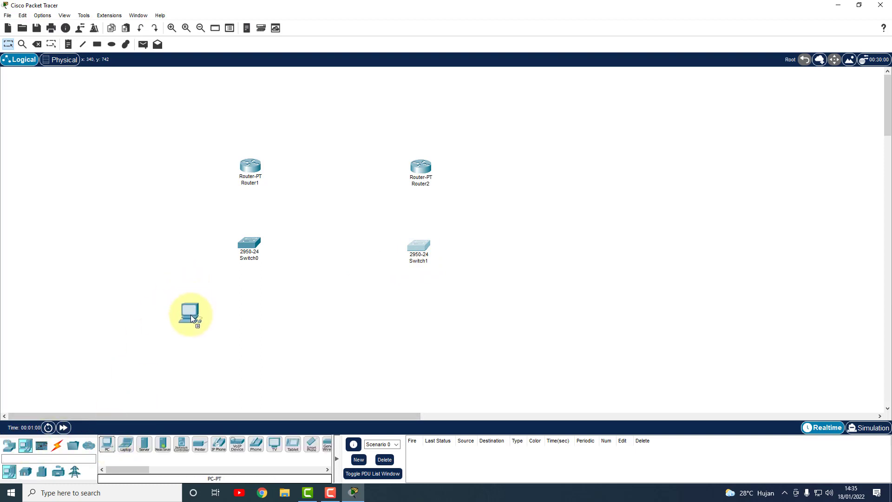
left_click(191, 317)
left_click(107, 444)
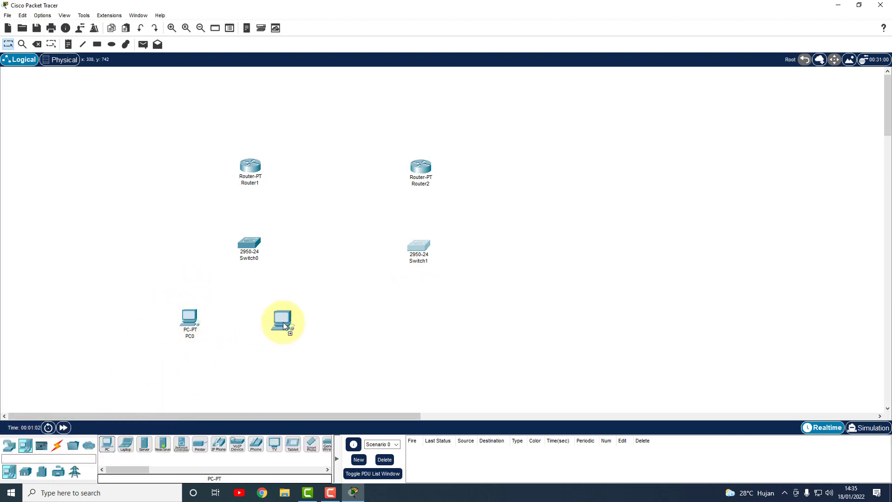
left_click(282, 320)
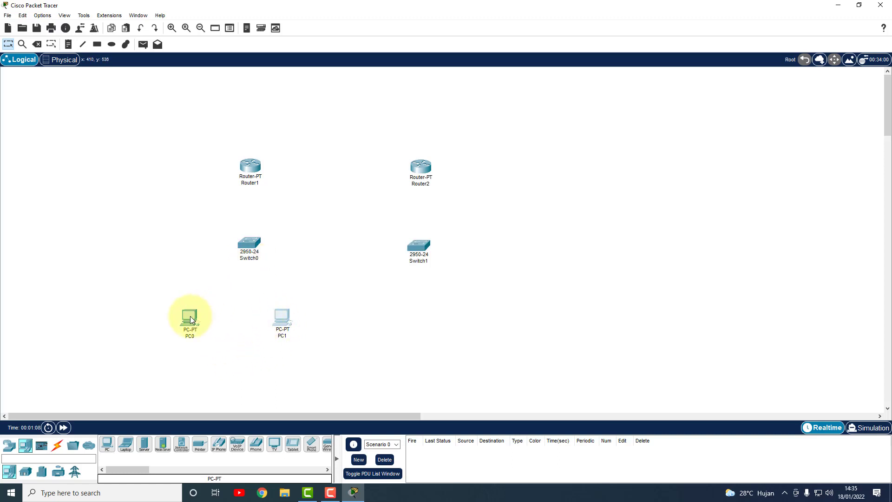
left_click_drag(191, 316, 195, 315)
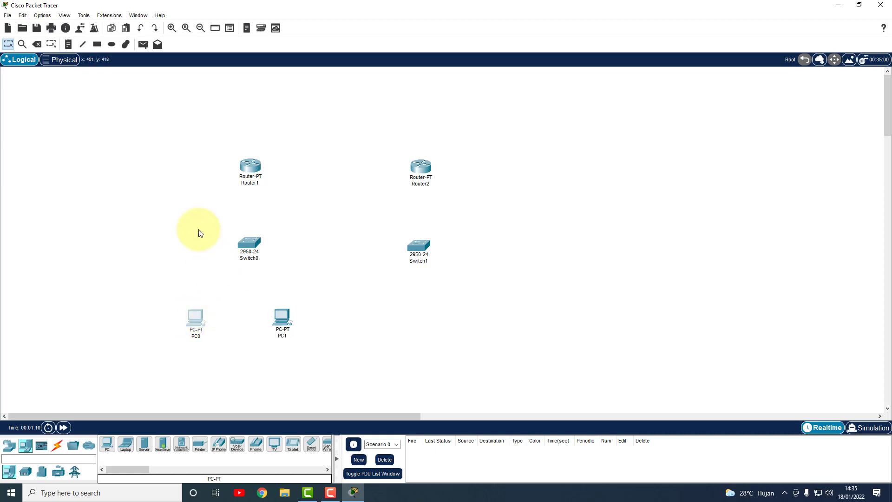
Shift Router1, Switch0, PC0 and PC1 together to the left, away from the second router and switch
left_click_drag(153, 146, 333, 349)
left_click_drag(285, 322, 252, 317)
left_click(301, 309)
left_click(315, 334)
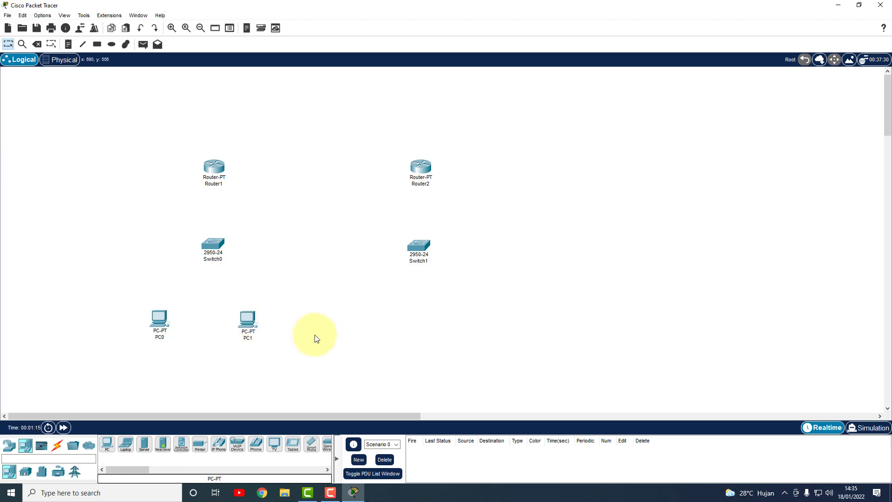
Place two more PC-PT computers side by side below Switch1
left_click(107, 444)
left_click_drag(370, 328, 369, 327)
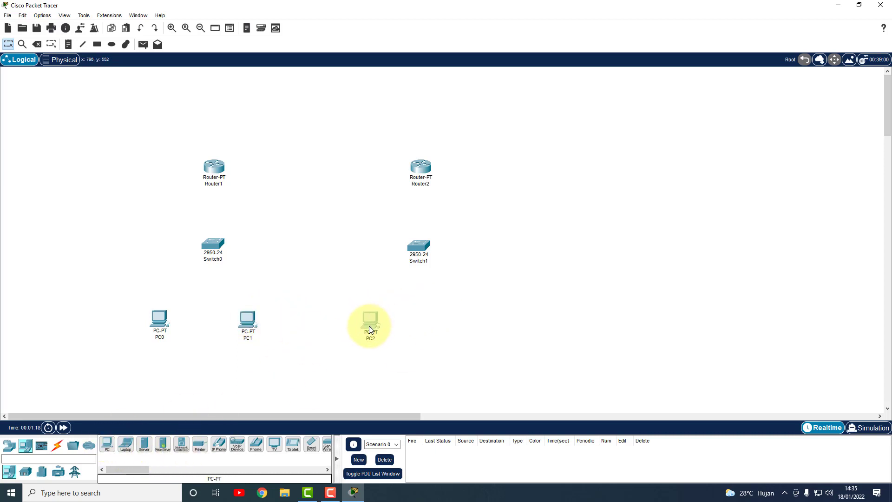
left_click(107, 444)
left_click(467, 326)
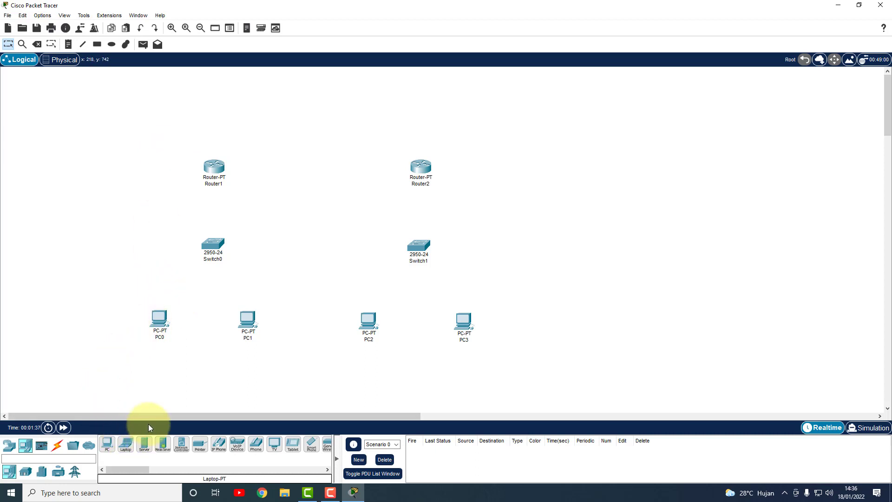
Connect PC0's FastEthernet0 to Switch0's FastEthernet0/1 with a copper straight-through cable
left_click(57, 445)
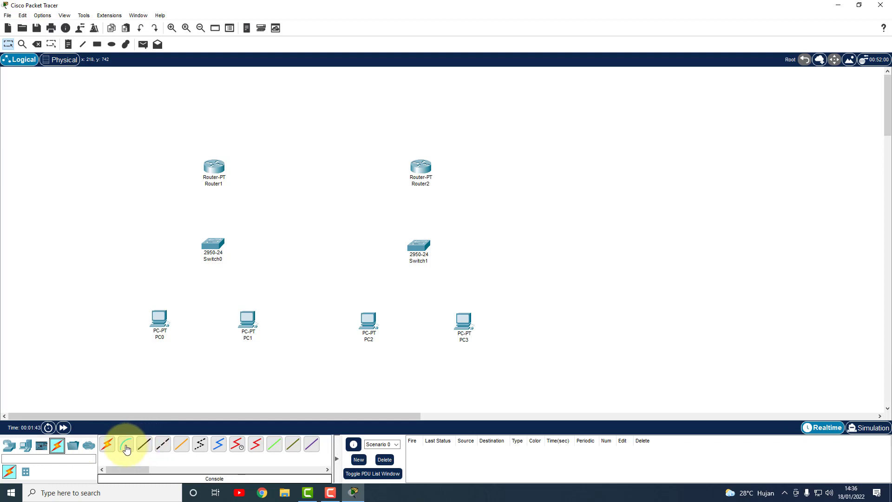
left_click(145, 444)
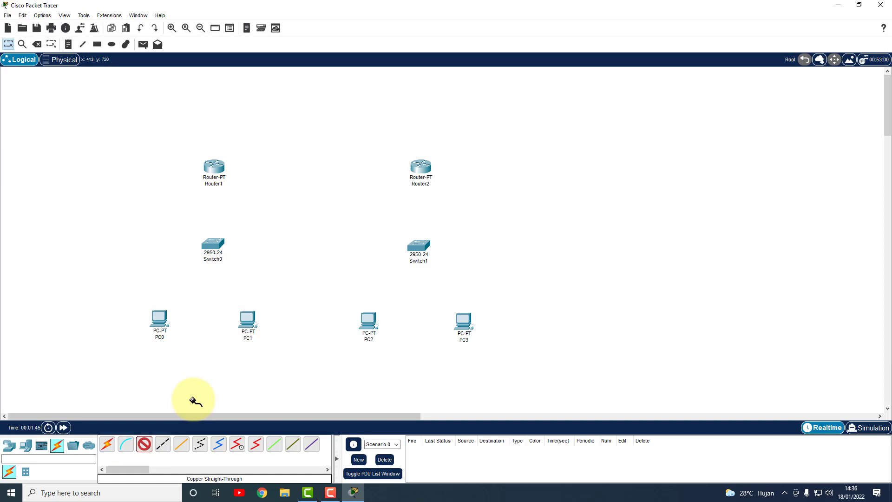
left_click(159, 318)
left_click(188, 356)
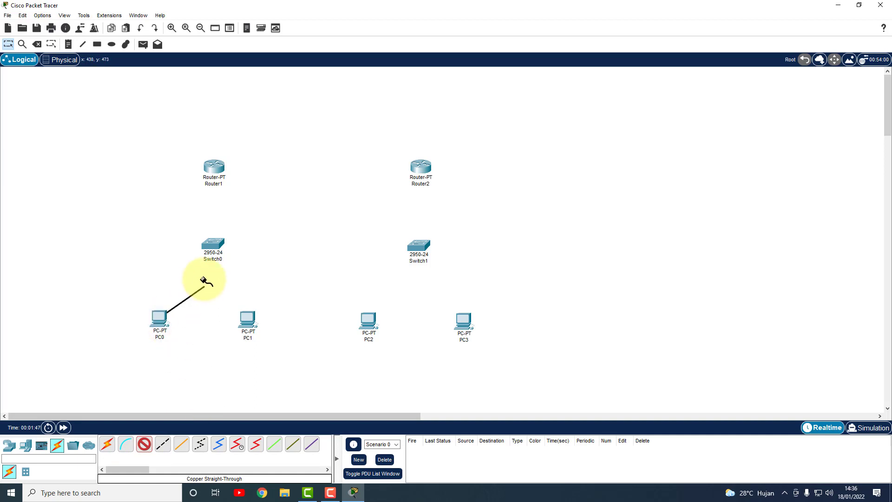
left_click(213, 244)
left_click(233, 260)
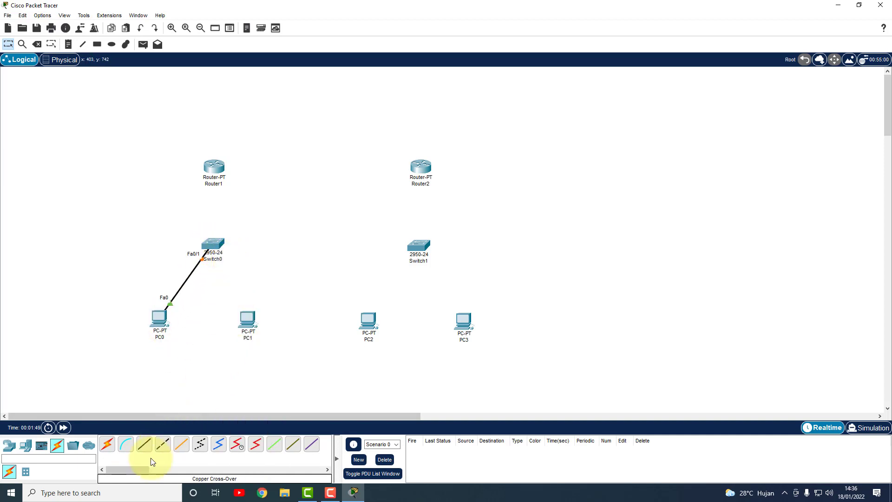
Connect PC1's FastEthernet0 to Switch0's FastEthernet0/2 with a copper straight-through cable and nudge PC1 slightly right
left_click(145, 445)
left_click(248, 319)
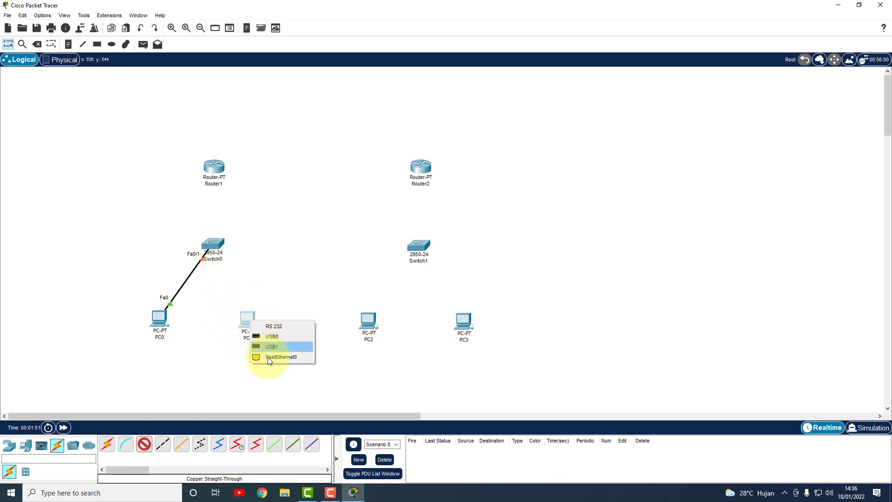
left_click(268, 358)
left_click(240, 261)
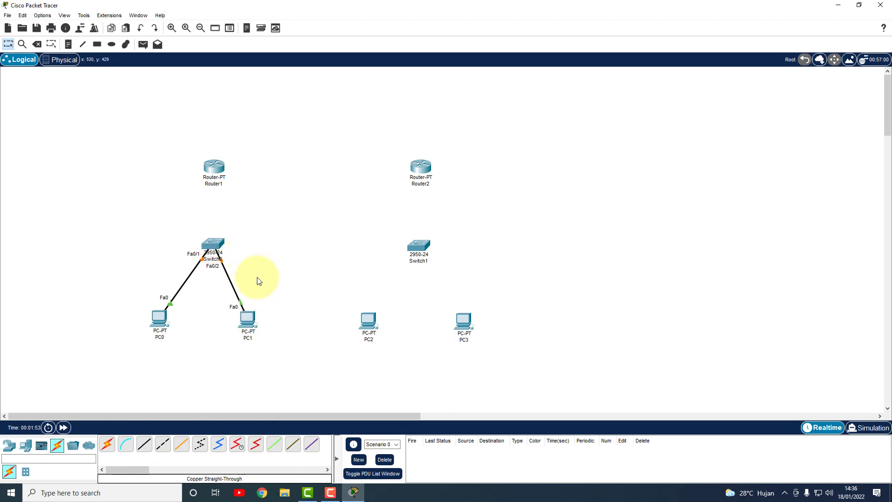
left_click(250, 322)
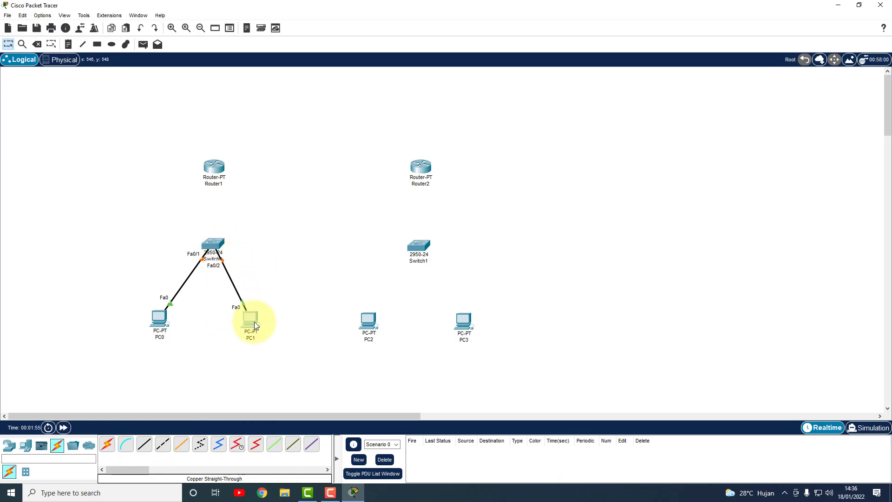
Connect PC2's FastEthernet0 to Switch1's FastEthernet0/1 with a copper straight-through cable
left_click(144, 444)
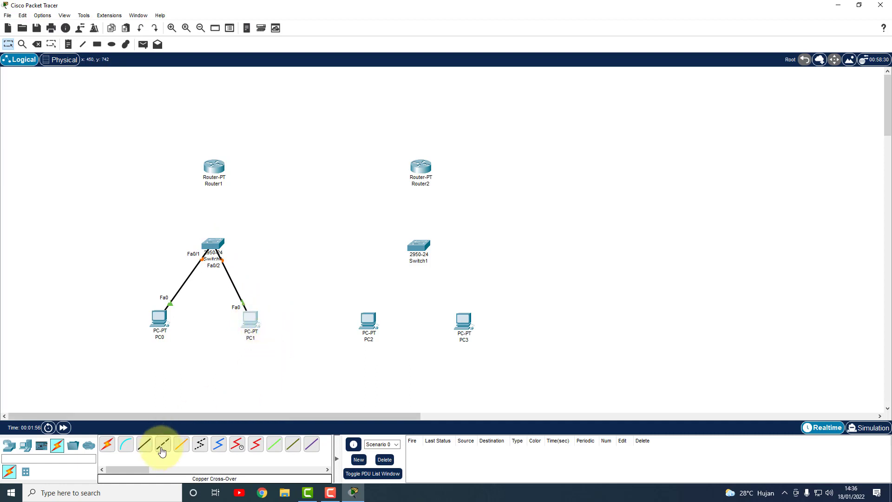
left_click(368, 318)
left_click(391, 356)
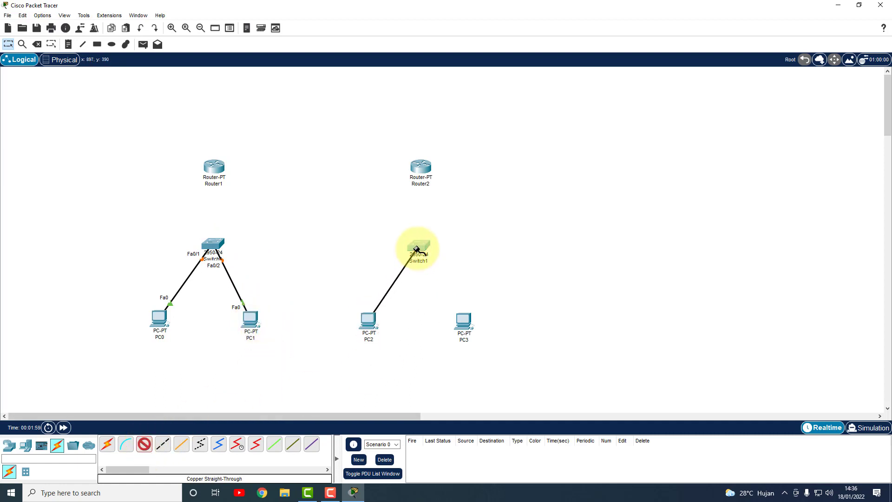
left_click(417, 253)
left_click(462, 18)
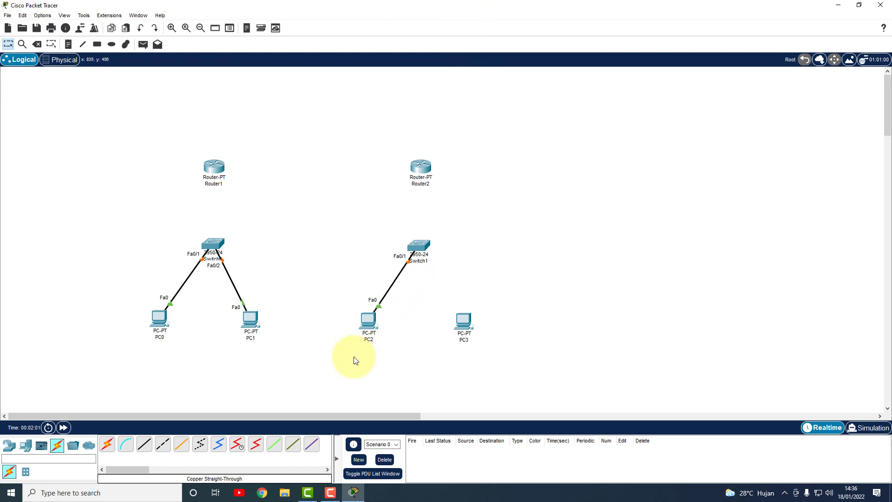
Connect PC3's FastEthernet0 to Switch1's FastEthernet0/2 with a copper straight-through cable
left_click(145, 444)
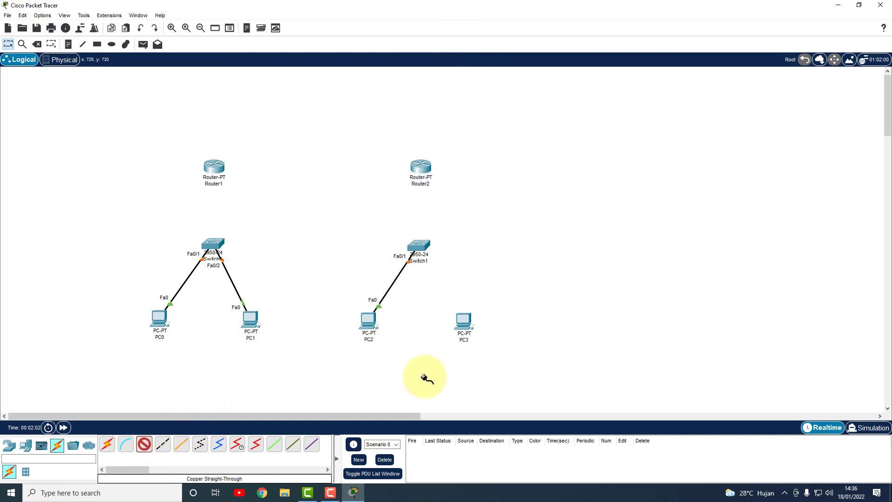
left_click(464, 320)
left_click(477, 346)
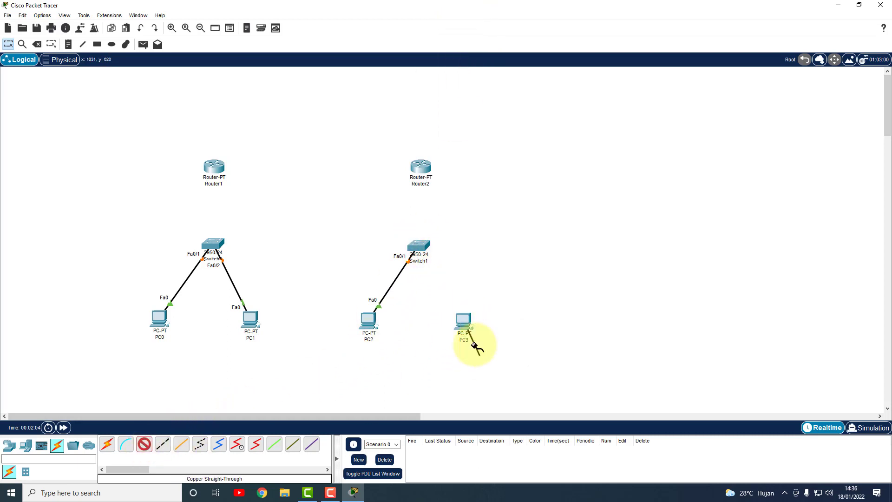
left_click(420, 245)
left_click(447, 267)
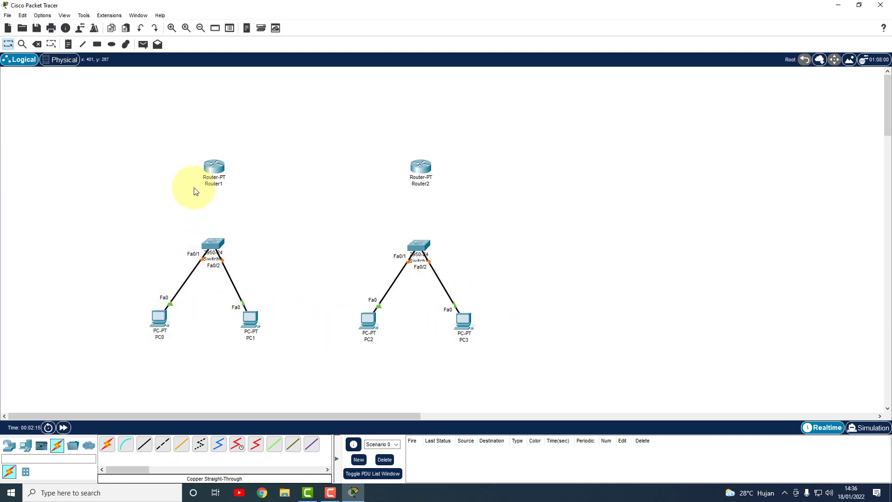
Connect Switch0's FastEthernet0/3 to Router1's FastEthernet1/0 with a copper straight-through cable and move Router1 slightly up
left_click(145, 445)
left_click(214, 246)
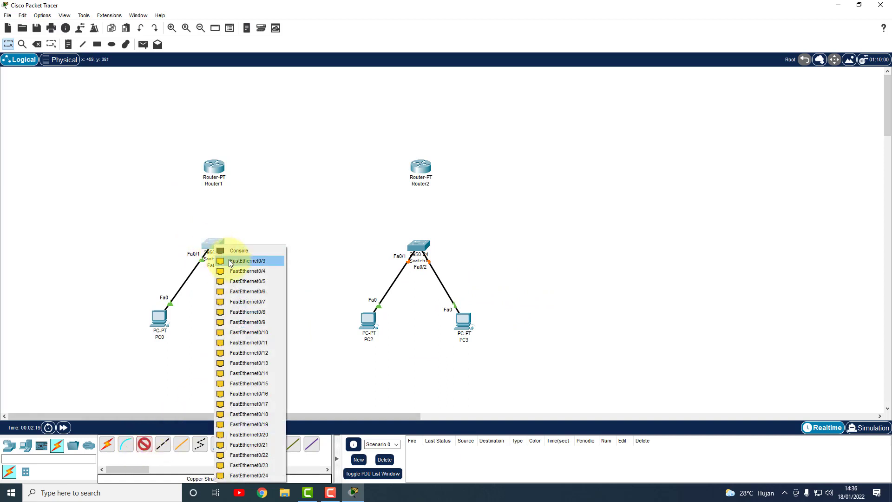
left_click(230, 261)
left_click(214, 174)
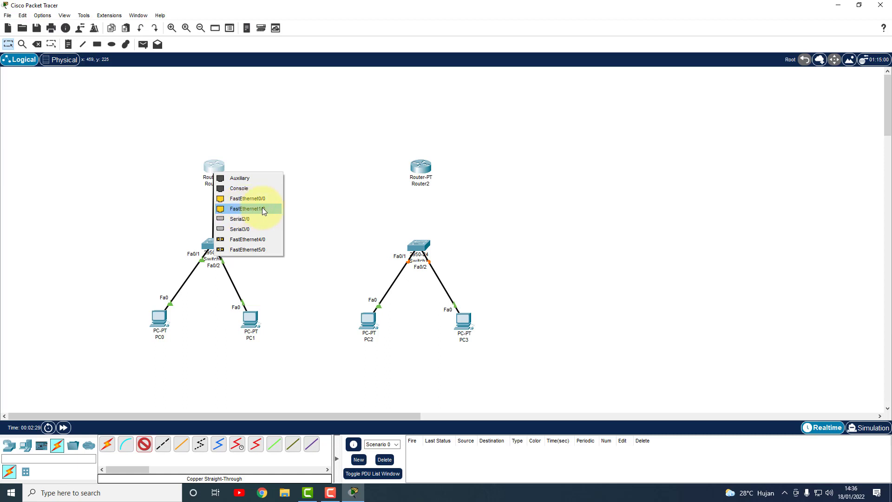
left_click(262, 209)
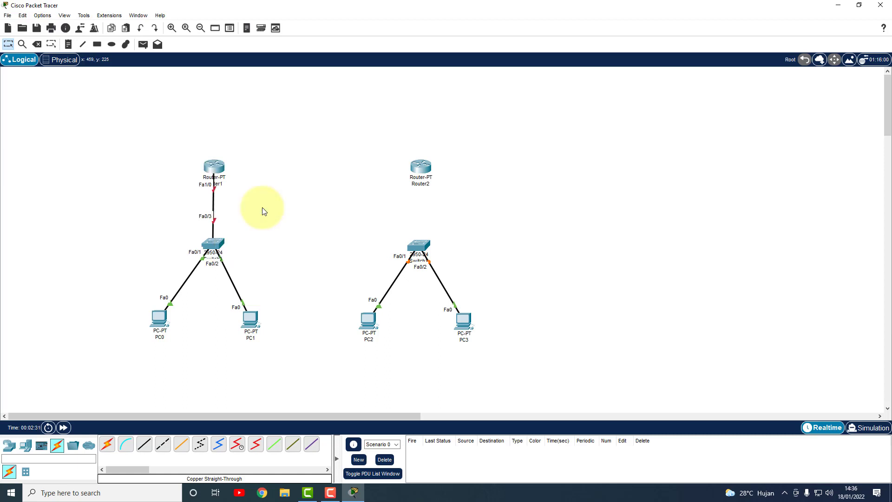
left_click_drag(222, 174, 218, 165)
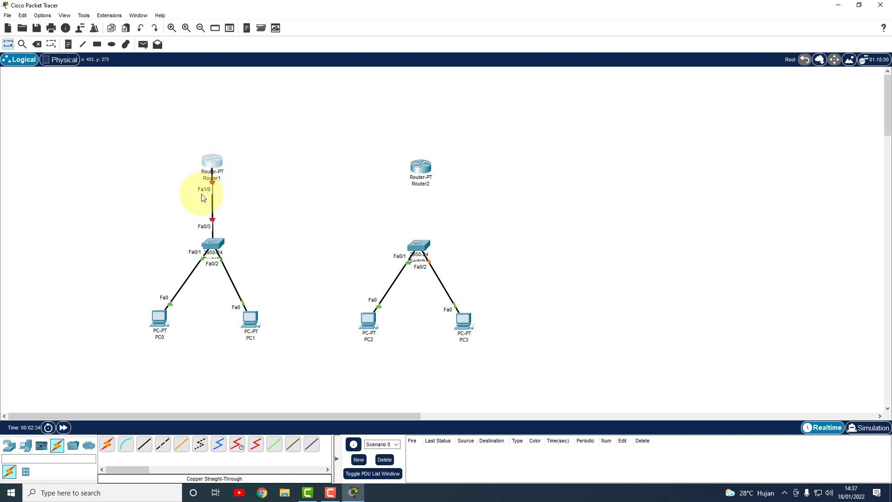
Nudge Router1 into line above Switch0, and connect Switch1's FastEthernet0/3 to Router2's FastEthernet1/0 with a copper straight-through cable
left_click(213, 170)
left_click_drag(215, 168, 215, 168)
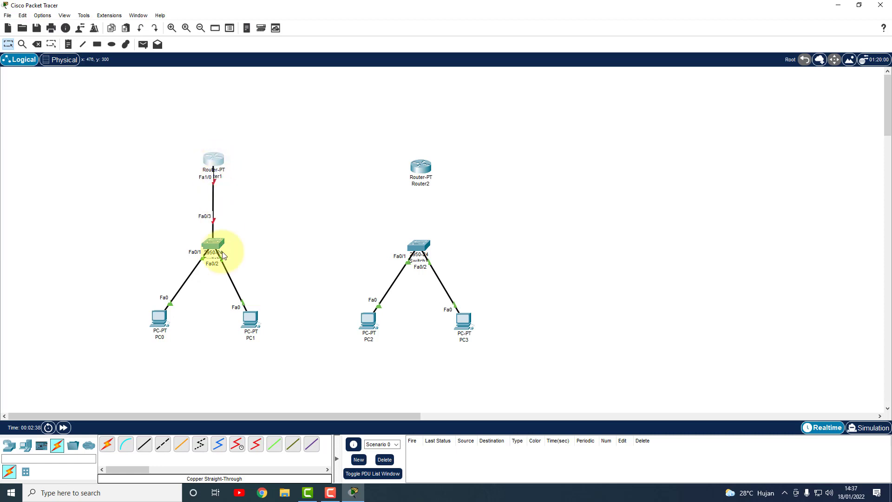
left_click(144, 448)
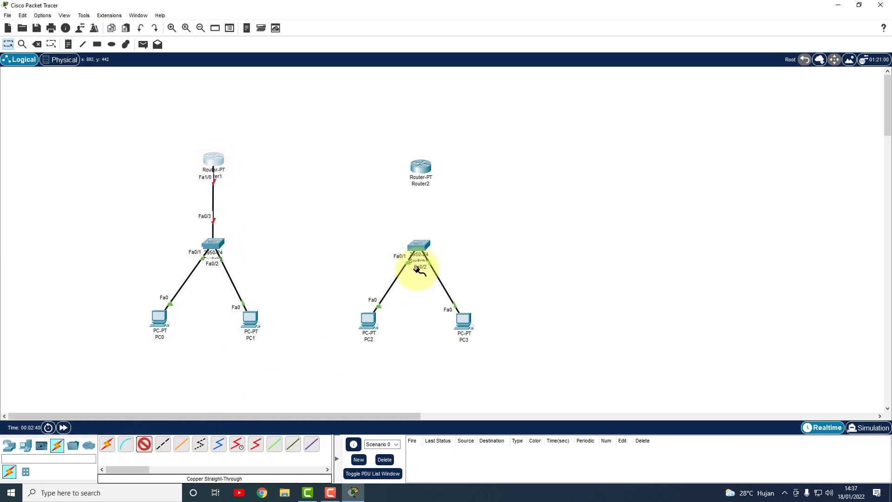
left_click(419, 245)
left_click(434, 271)
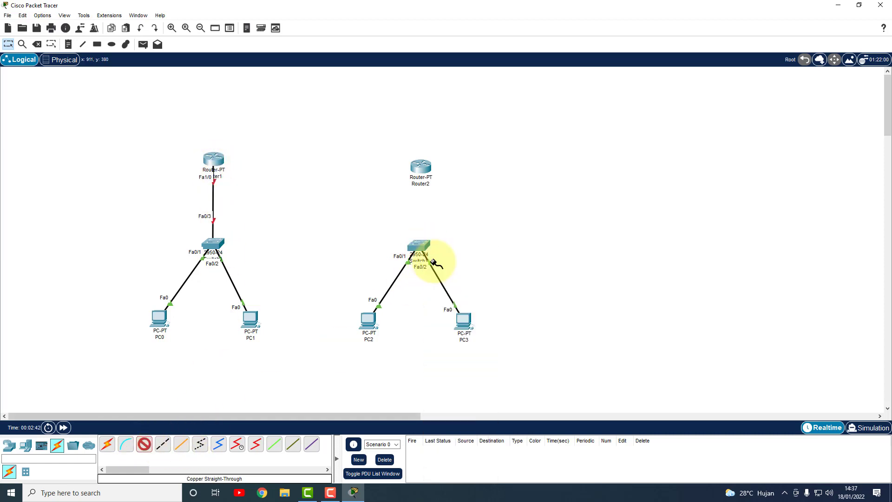
left_click(420, 167)
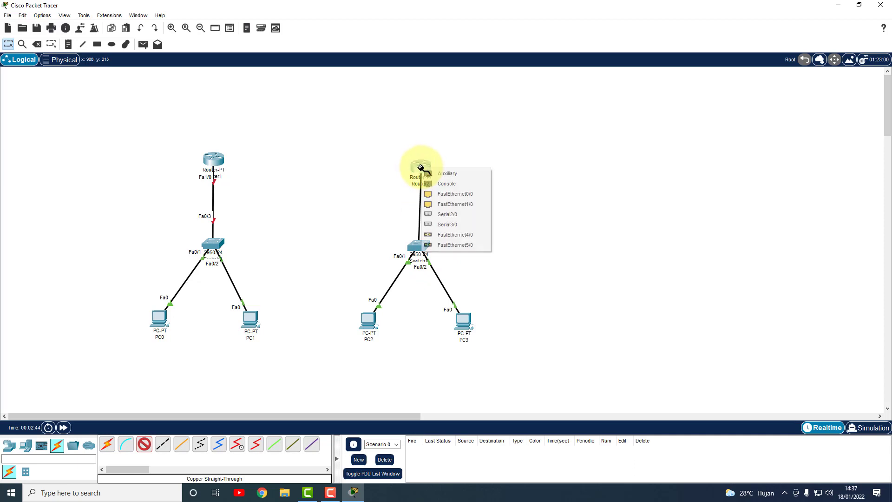
left_click(455, 204)
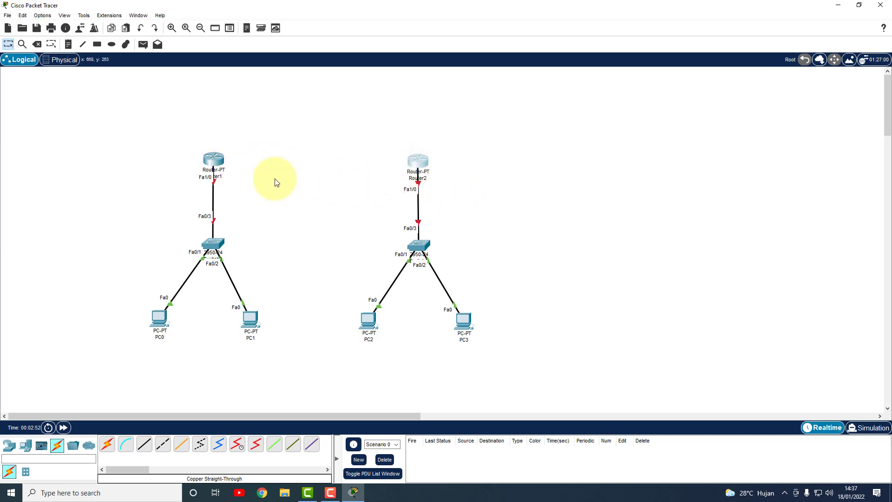
Connect Router1's Serial2/0 to Router2's Serial2/0 with a Serial DTE cable
left_click(257, 447)
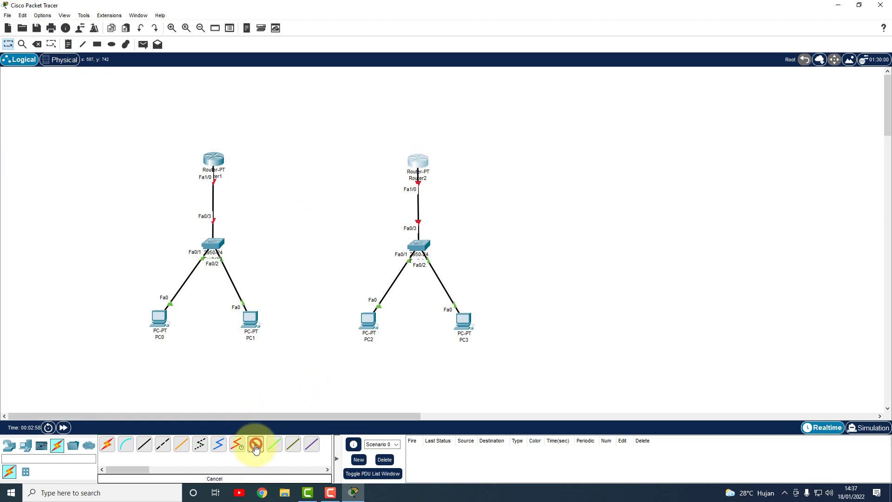
left_click(218, 161)
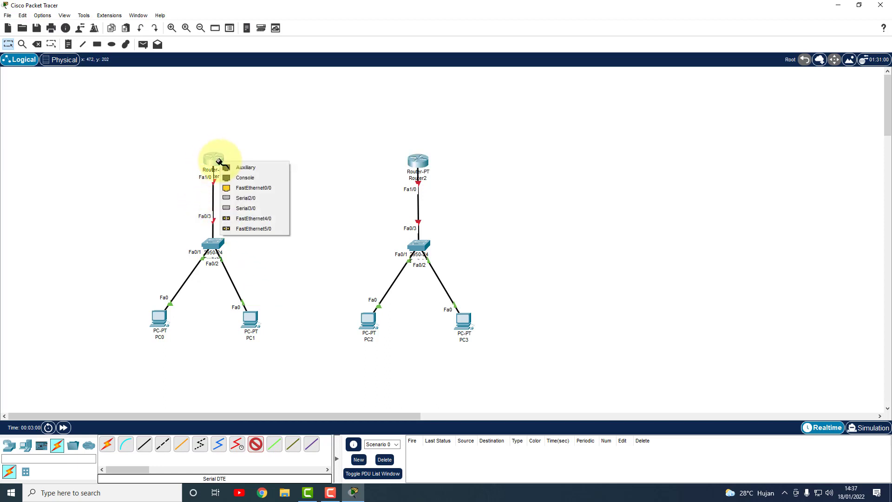
left_click(247, 198)
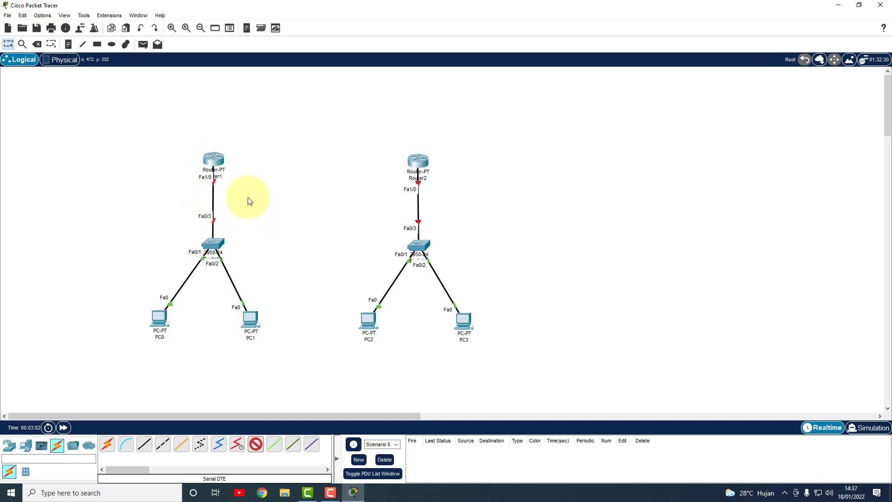
left_click(415, 160)
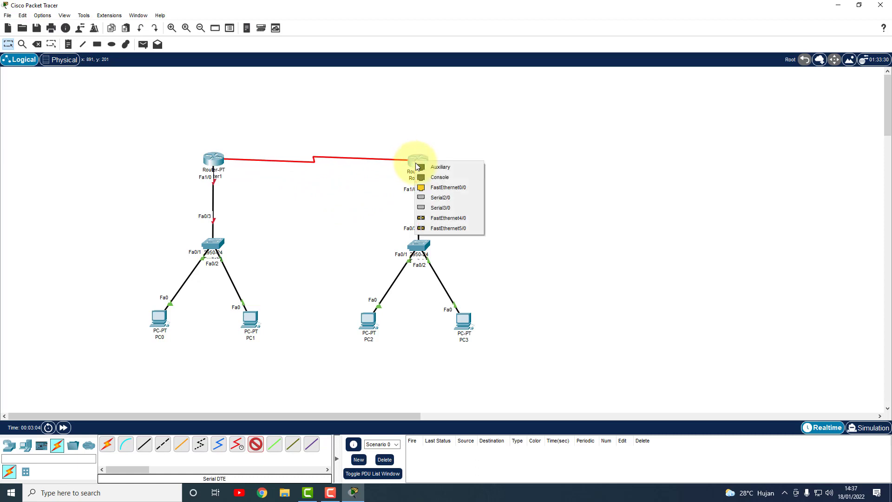
left_click(442, 203)
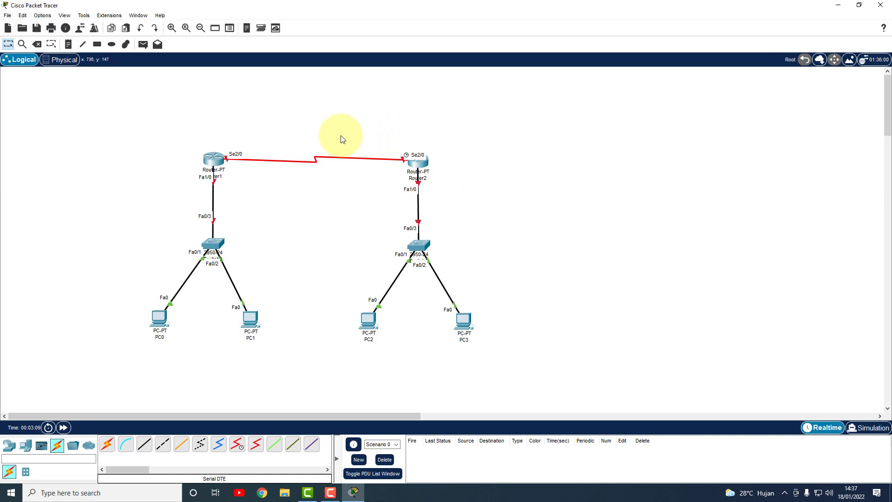
Move Router2, Switch1, PC2 and PC3 slightly up together, and shift only PC2 and PC3 slightly back down
left_click_drag(330, 138, 544, 390)
left_click_drag(421, 165, 422, 161)
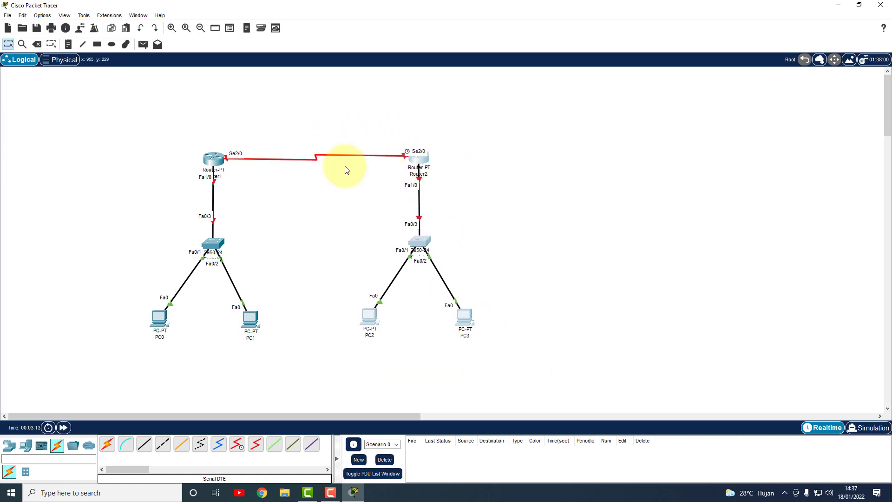
left_click(506, 191)
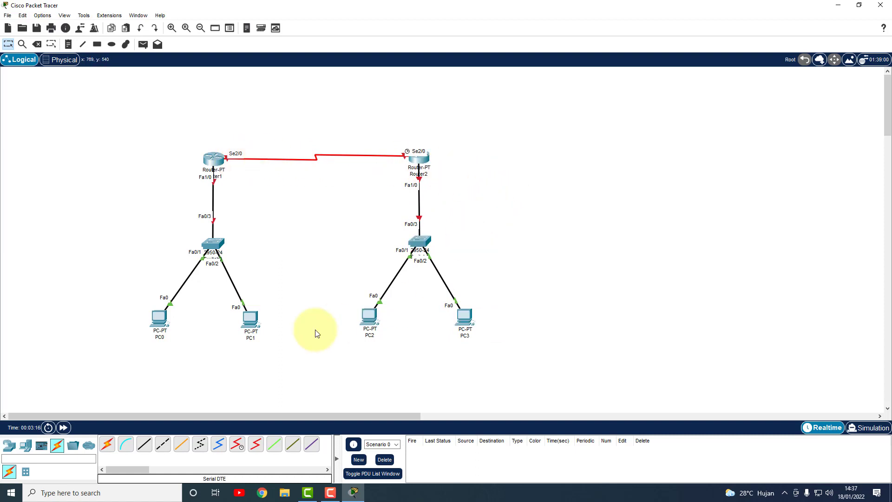
left_click_drag(345, 297, 521, 370)
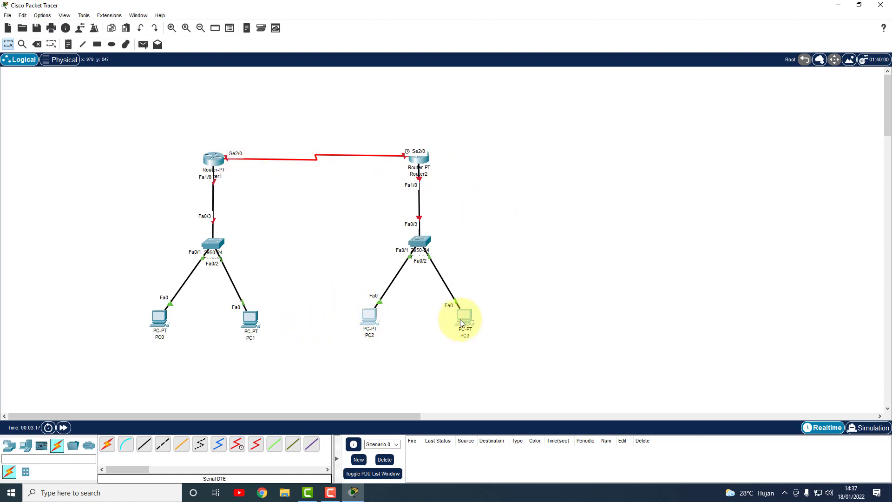
left_click_drag(470, 314, 471, 318)
left_click(522, 281)
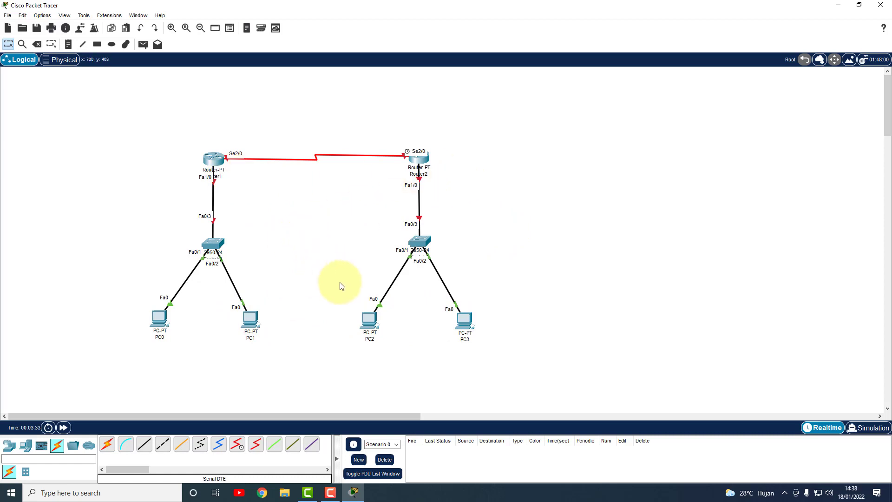
Add the note 192.168.1.254 and place it just left of Router1
left_click(72, 46)
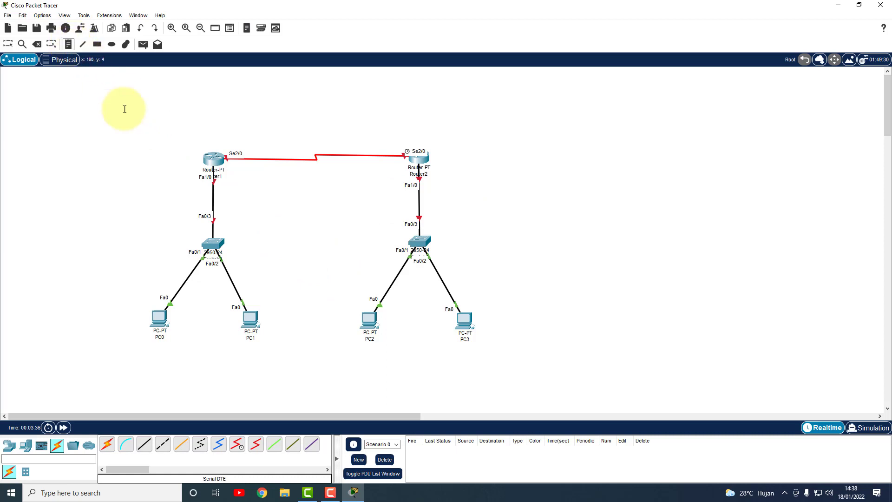
left_click(146, 165)
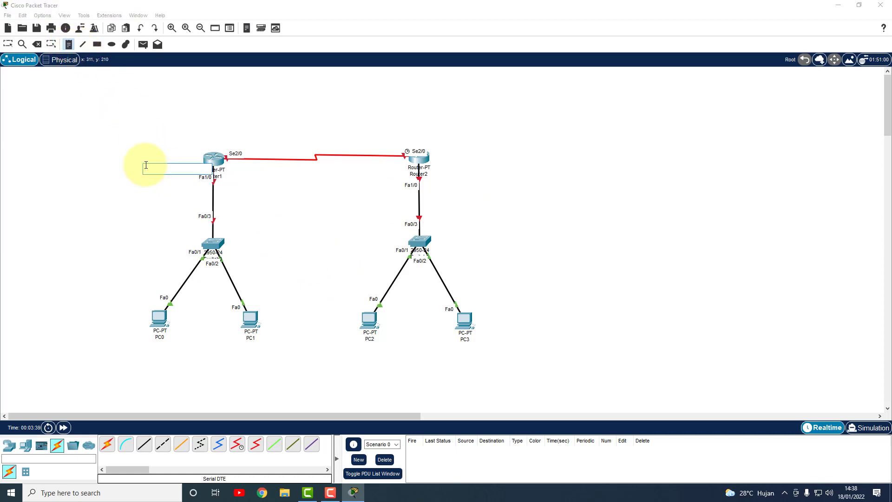
type("192.168.1.254")
left_click(7, 44)
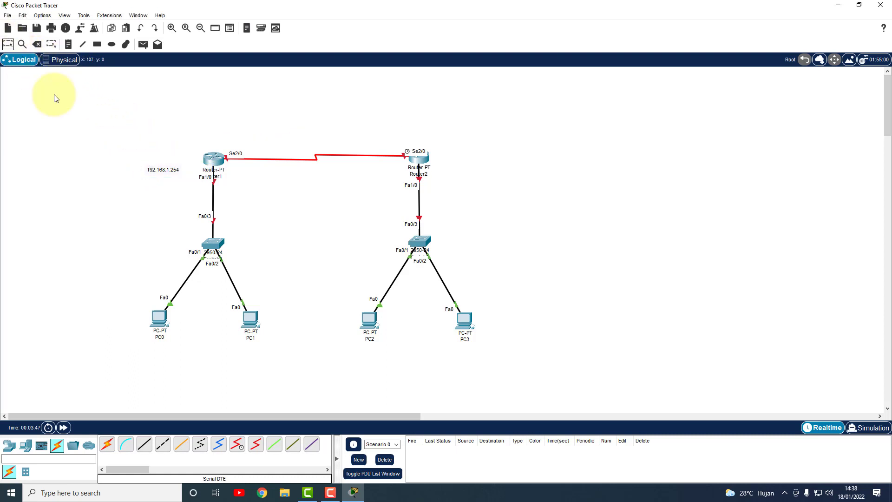
left_click_drag(177, 170, 189, 162)
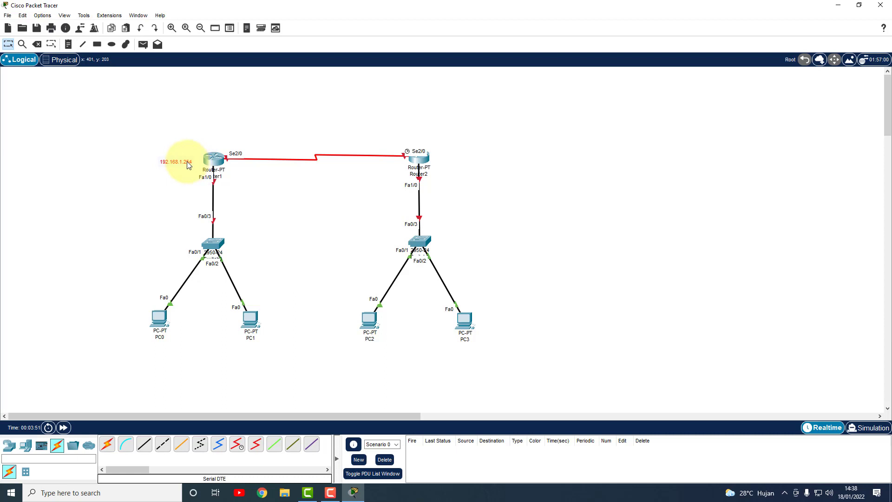
Add the note 10.10.10.1 and place it just above Router1's Se2/0 interface label
left_click(68, 44)
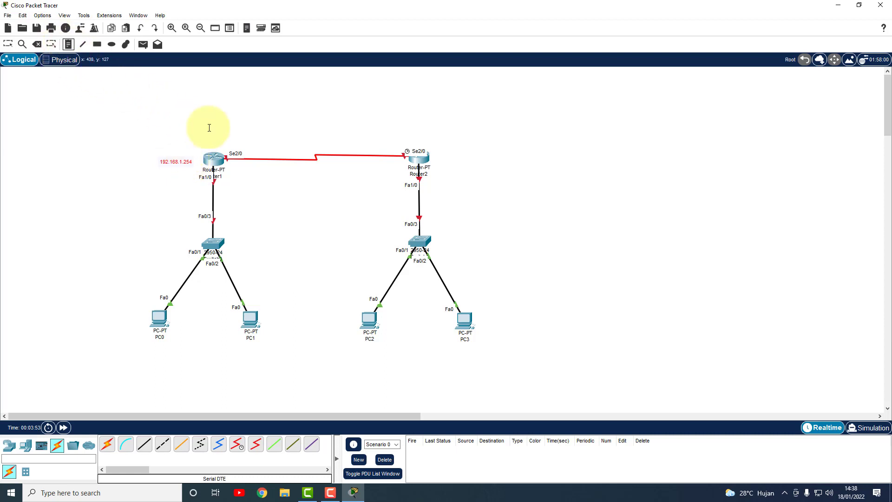
left_click(226, 137)
type("40.10.10.1")
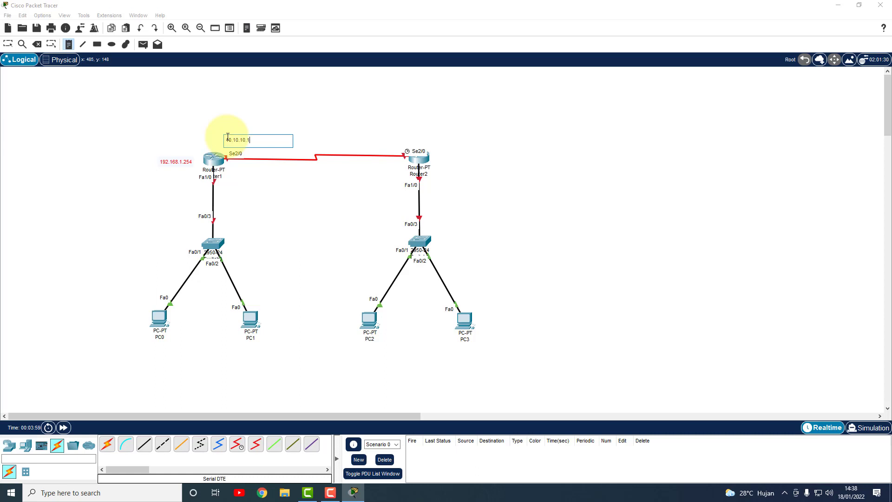
left_click(194, 130)
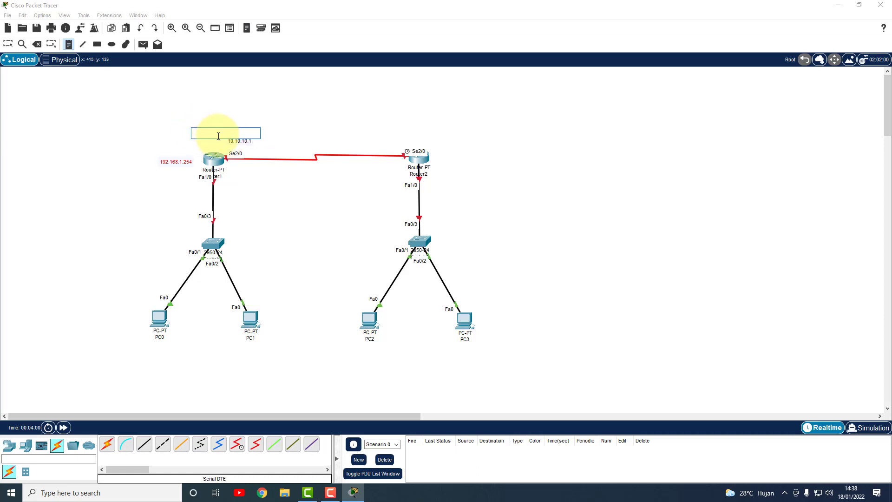
left_click(10, 44)
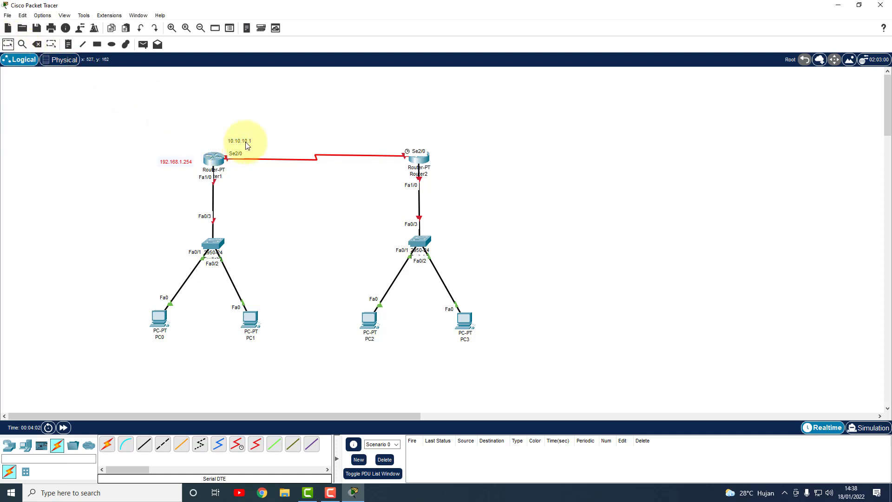
left_click_drag(247, 141, 242, 143)
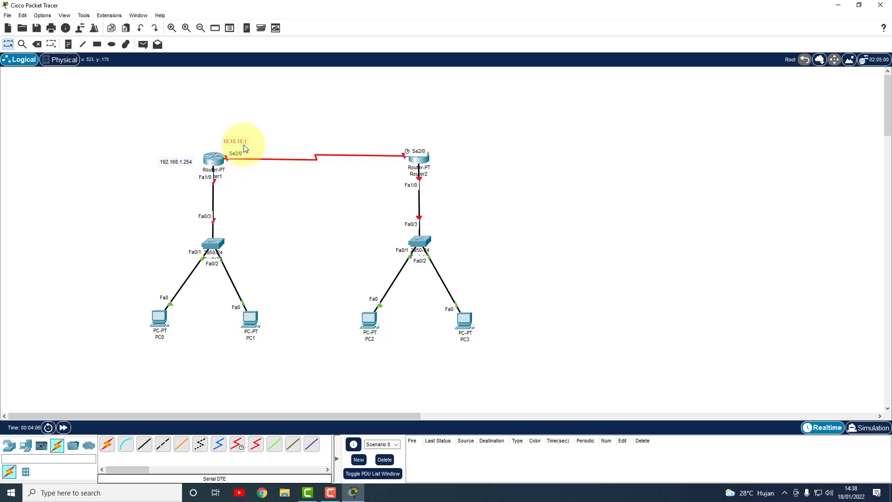
left_click(273, 133)
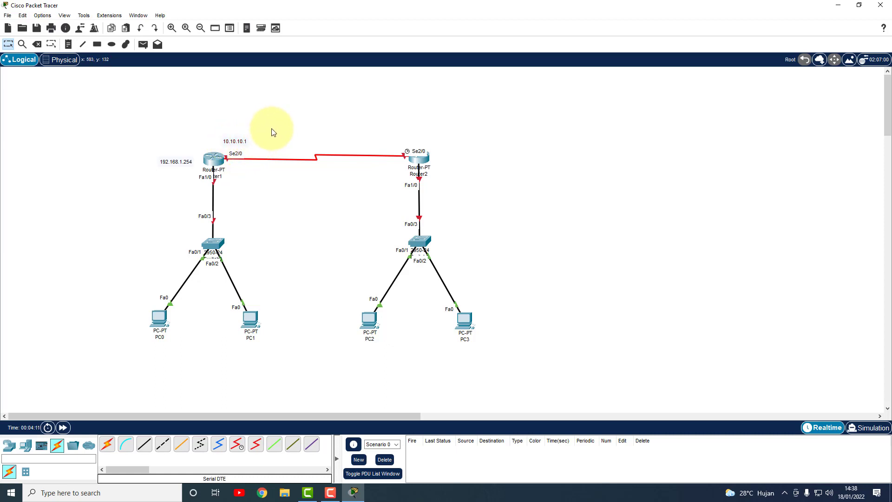
Add the note 172.17.10.254 to the right of Router2
left_click(68, 45)
left_click(445, 158)
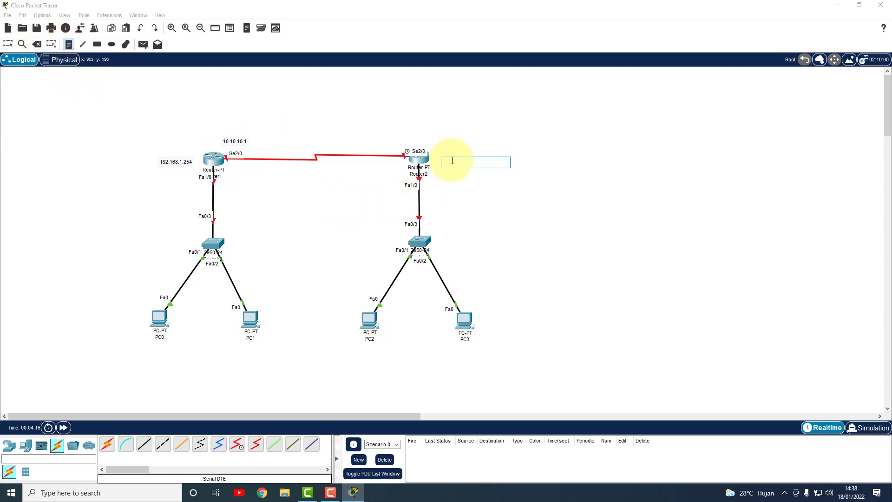
type("172.17.10.254")
left_click(470, 181)
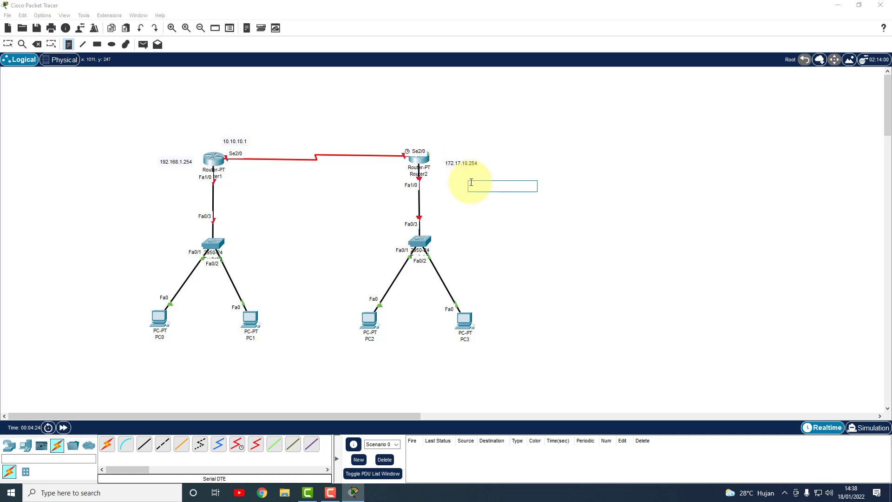
Add the note 10.10.10.2 above Router2's end of the serial link, and nudge the 172.17.10.254 note closer to Router2
left_click(417, 134)
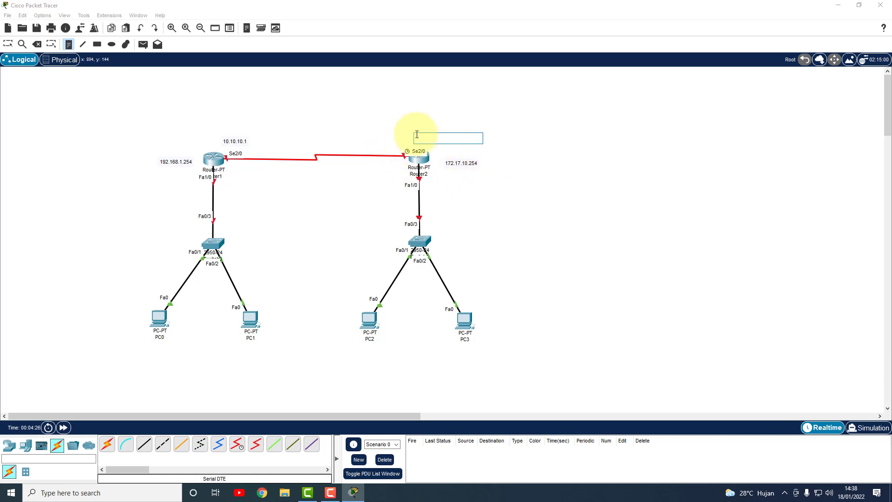
type("10.10.10.2")
left_click(9, 44)
left_click_drag(436, 141, 383, 143)
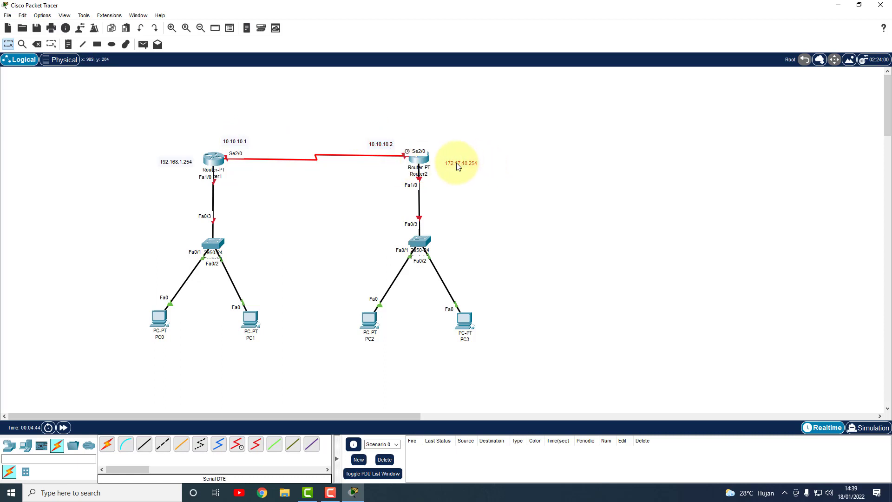
left_click_drag(457, 164, 460, 163)
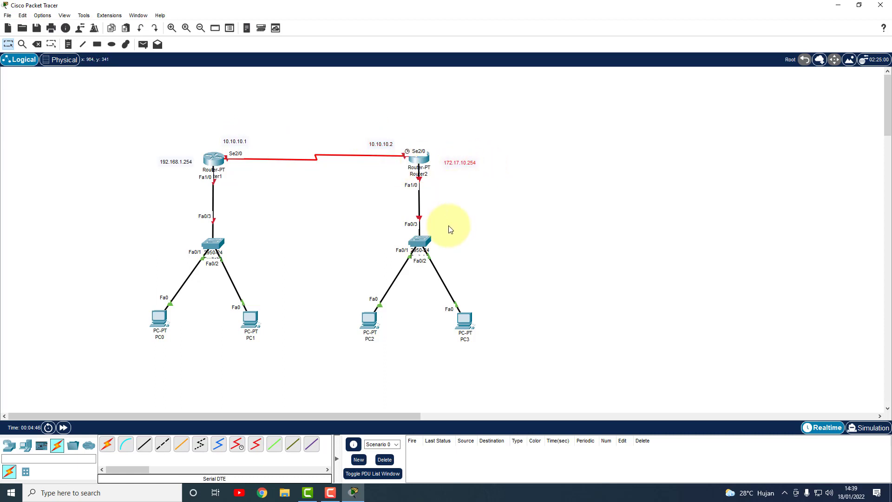
left_click_drag(463, 163, 460, 166)
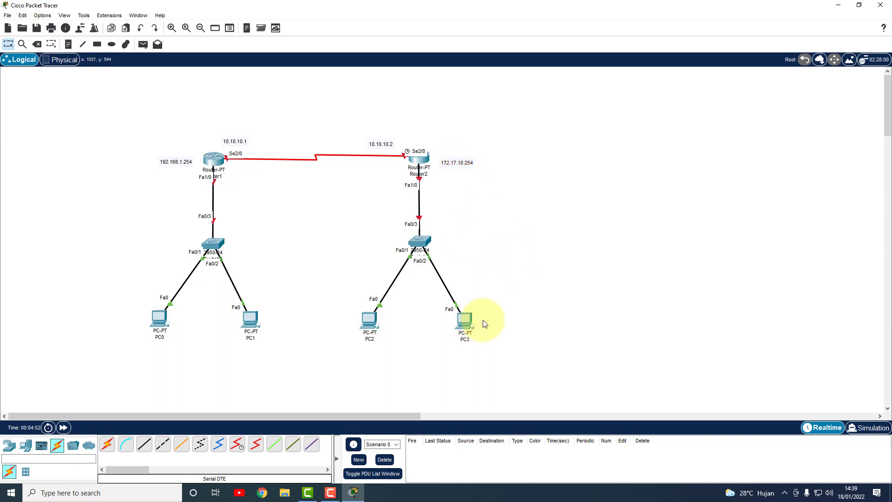
left_click(470, 323)
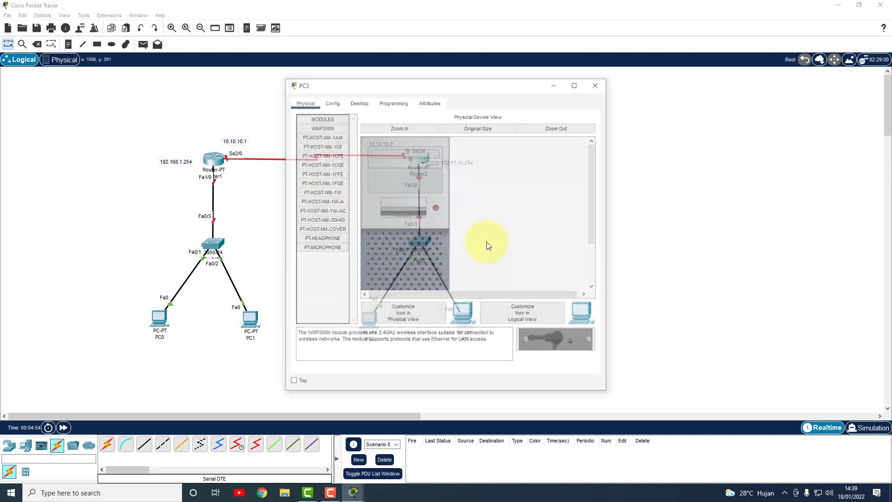
left_click(598, 83)
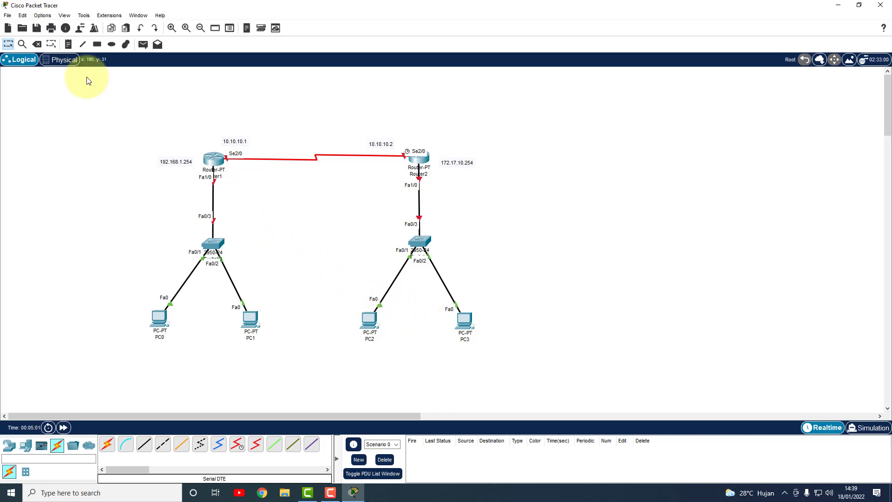
Add the note DYNAMIC ROUTING and position it above the middle of the serial link between the routers
left_click(69, 44)
left_click(300, 135)
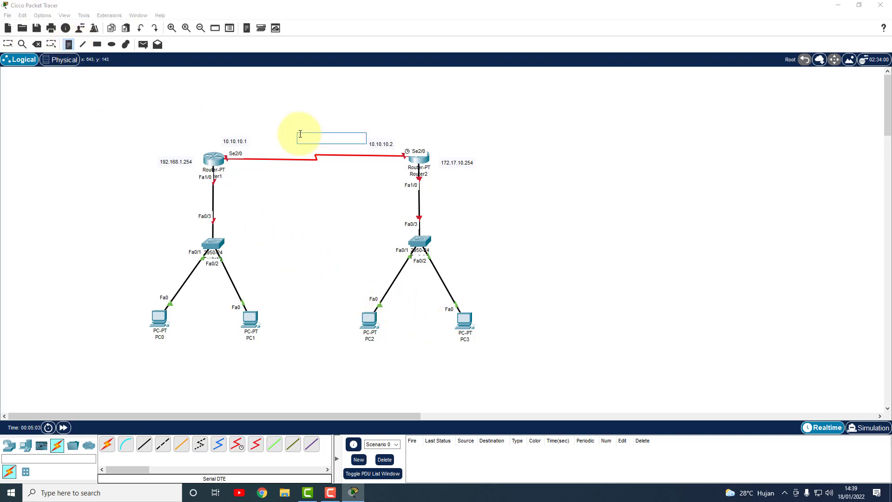
type("S")
left_click(8, 45)
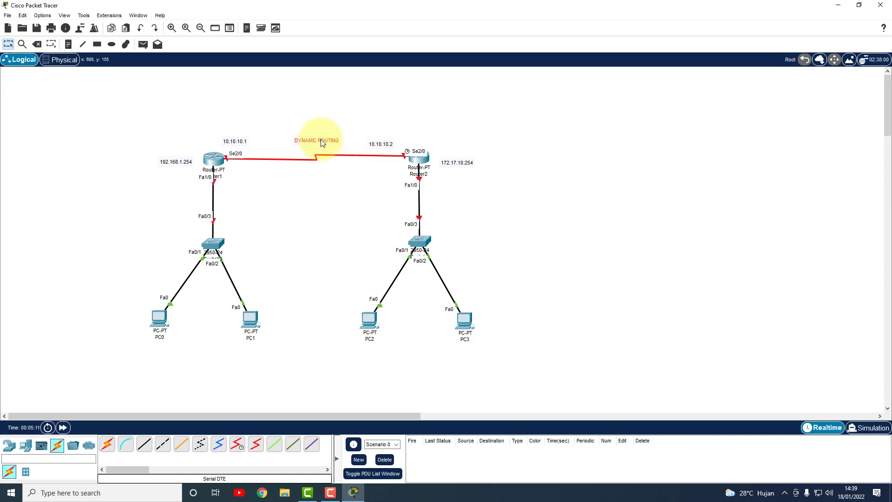
left_click_drag(323, 140, 320, 139)
Nudge the DYNAMIC ROUTING note slightly higher above the serial link and shift PC3 slightly away from PC2
left_click(320, 138)
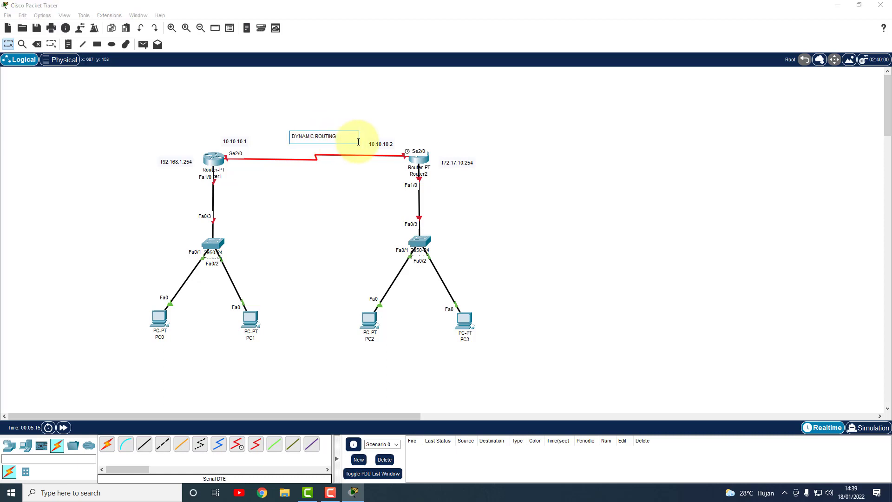
left_click(510, 151)
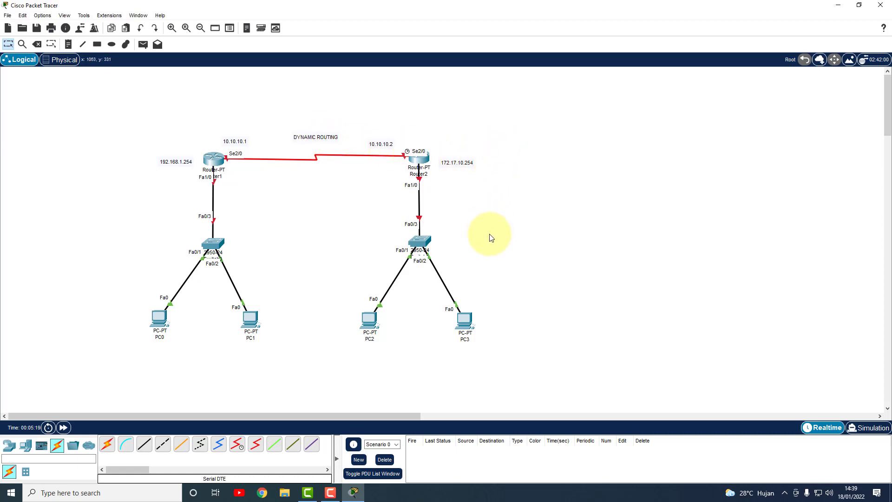
left_click_drag(467, 321, 469, 320)
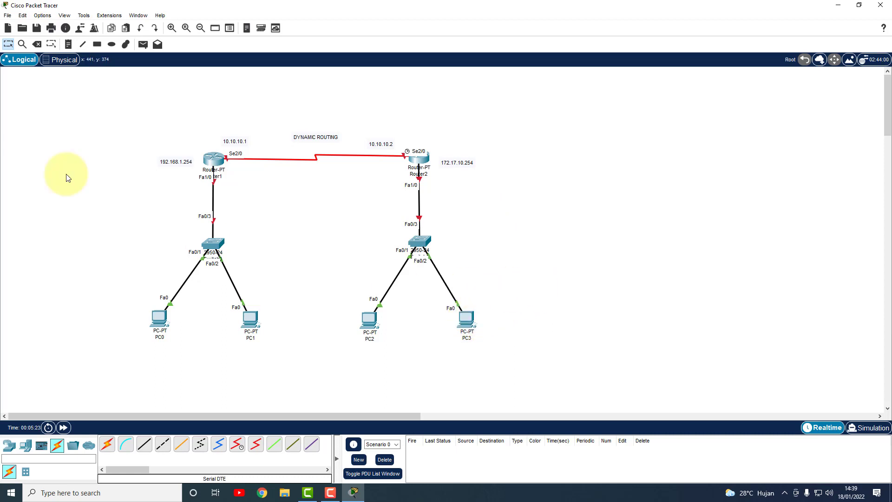
Add the note 192.168.1.1 and place it centred just below PC0's label
left_click(68, 44)
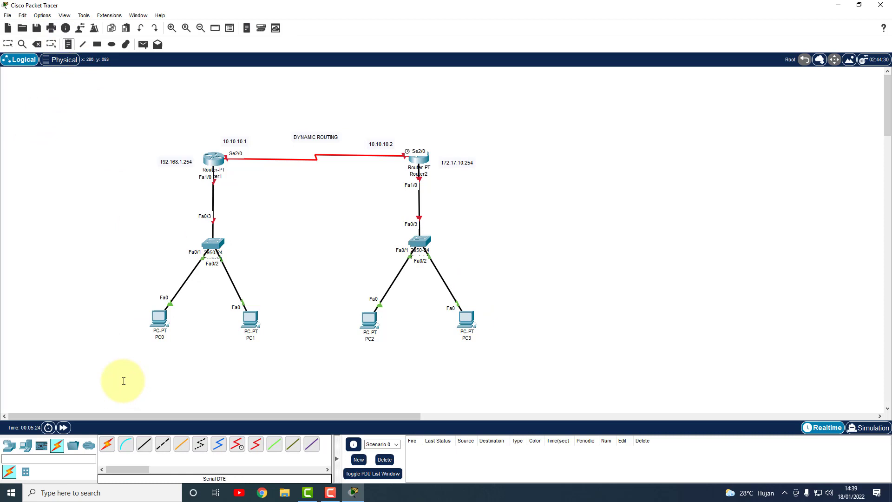
left_click(128, 356)
type("192.168.1.1")
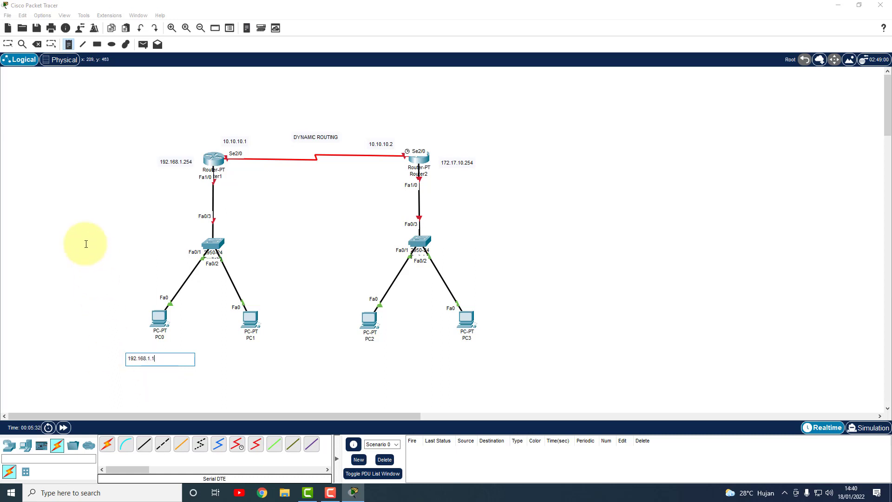
left_click(8, 44)
left_click_drag(146, 362, 165, 354)
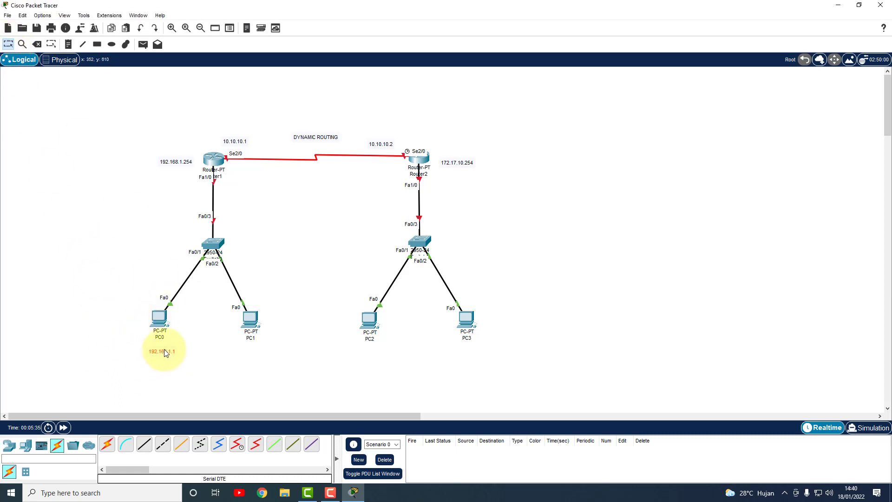
left_click(225, 357)
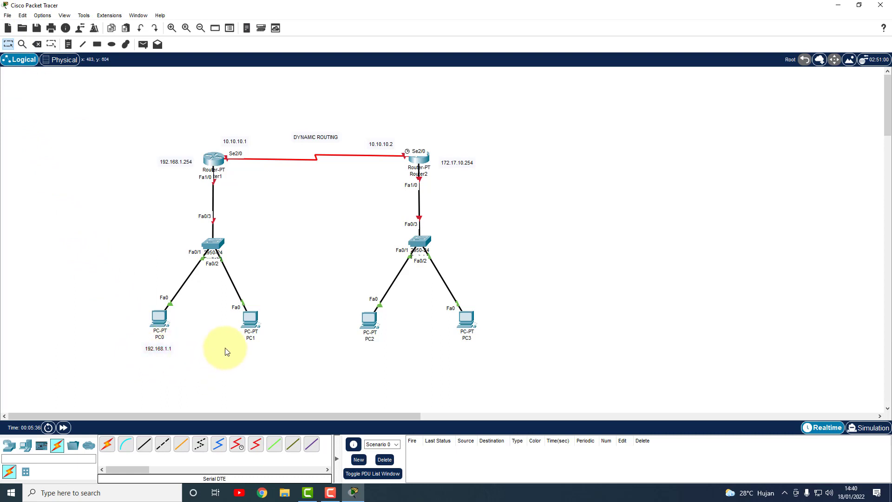
Add the note 192.168.1.2 and place it centred just below PC1's label
left_click(68, 44)
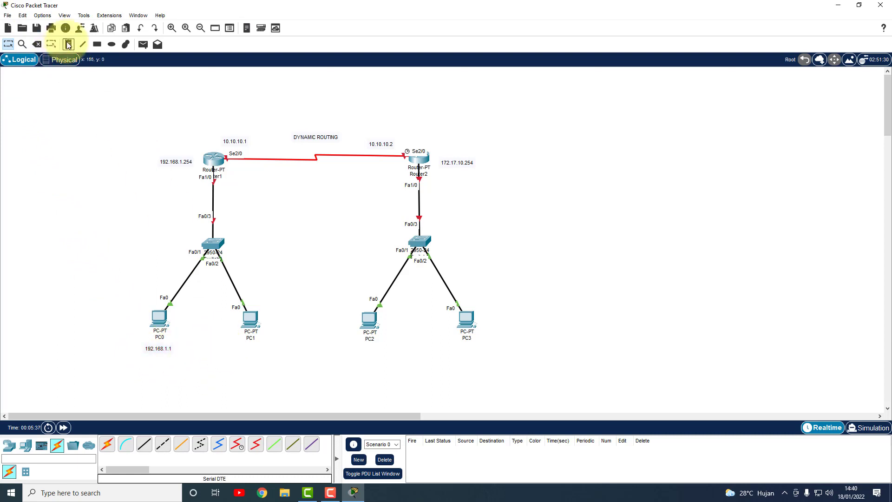
left_click(231, 348)
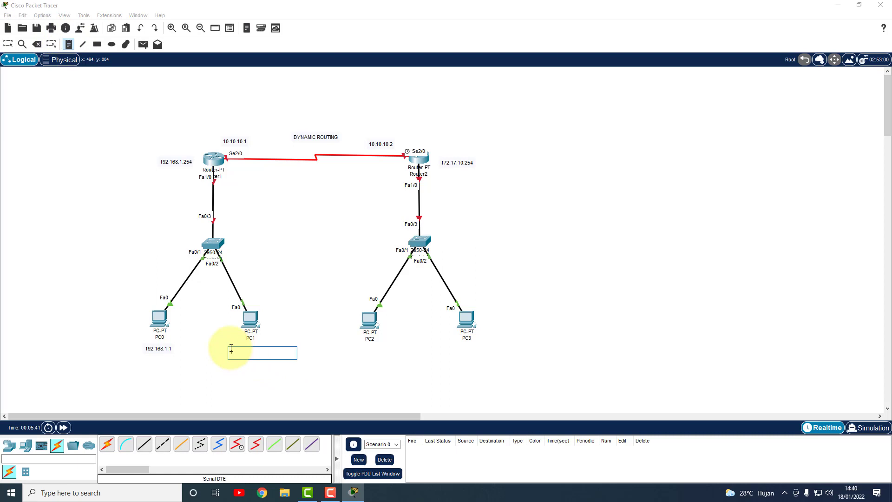
type("192.168.1.52")
key("BackSpace")
key("BackSpace")
left_click(8, 45)
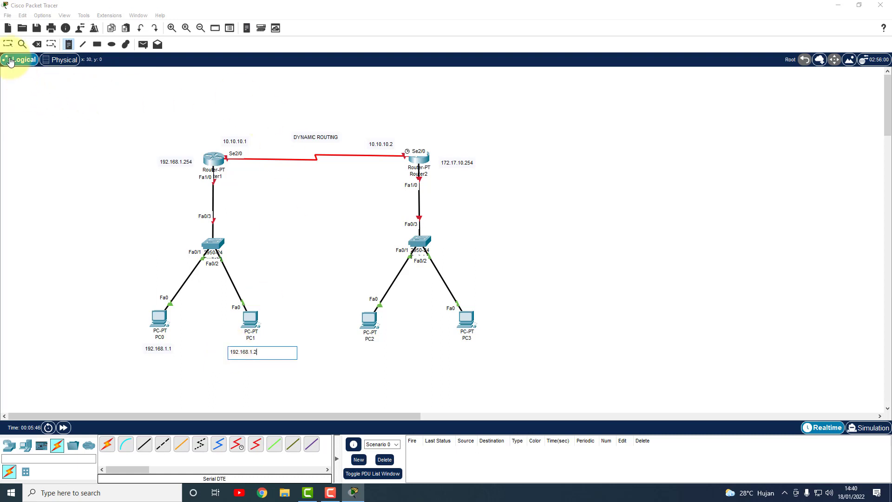
left_click_drag(254, 353, 258, 349)
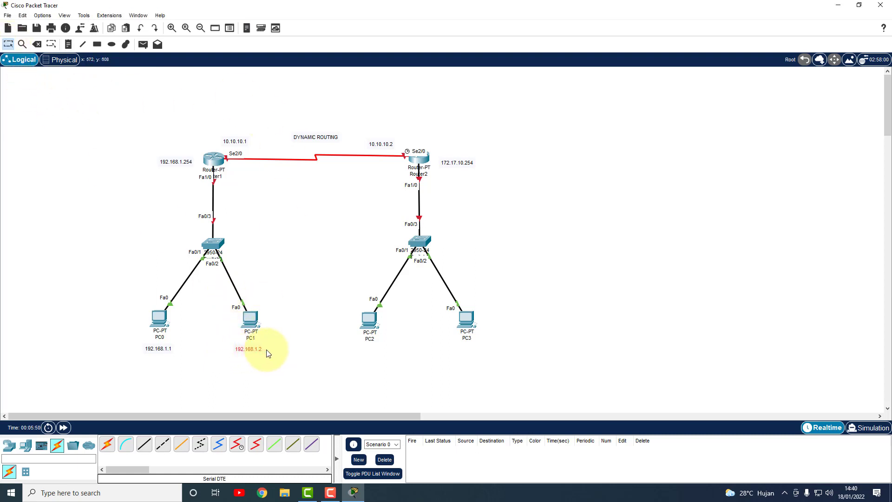
Duplicate the 192.168.1.2 note, place the copy below PC2, and change its text to 172.17.10.1
type("192.168.1.2")
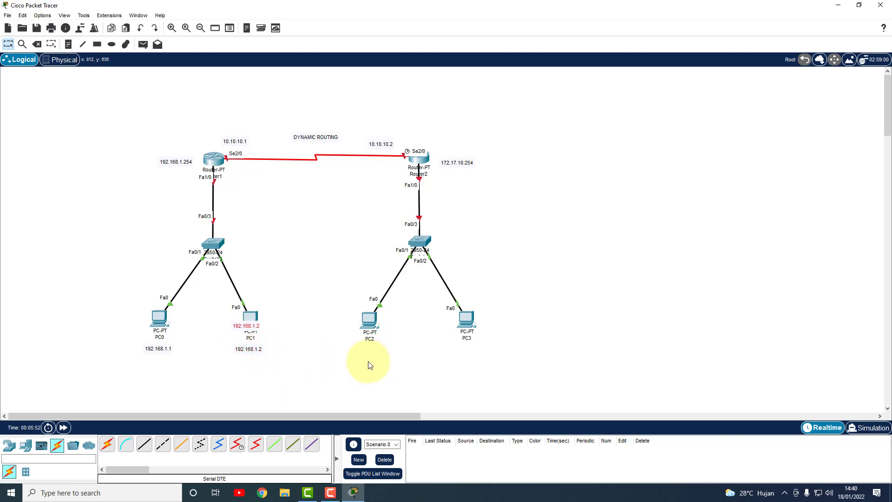
left_click_drag(254, 328, 379, 358)
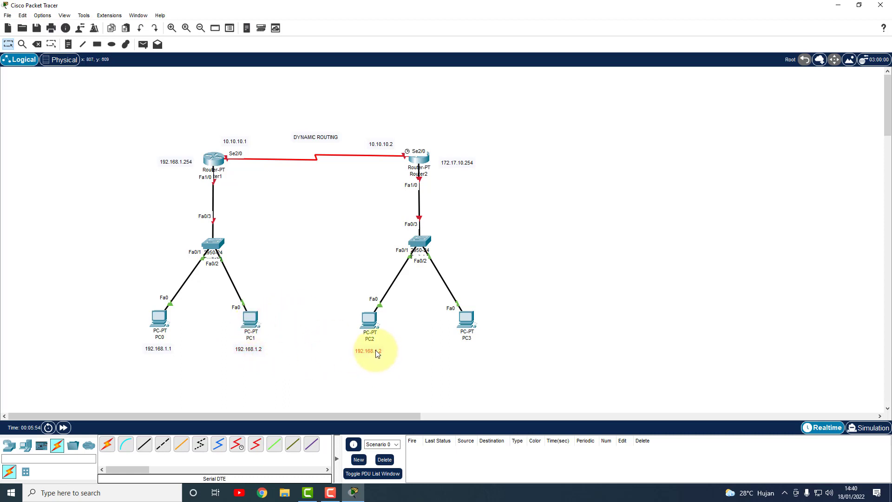
double_click(375, 350)
key("ctrl+a")
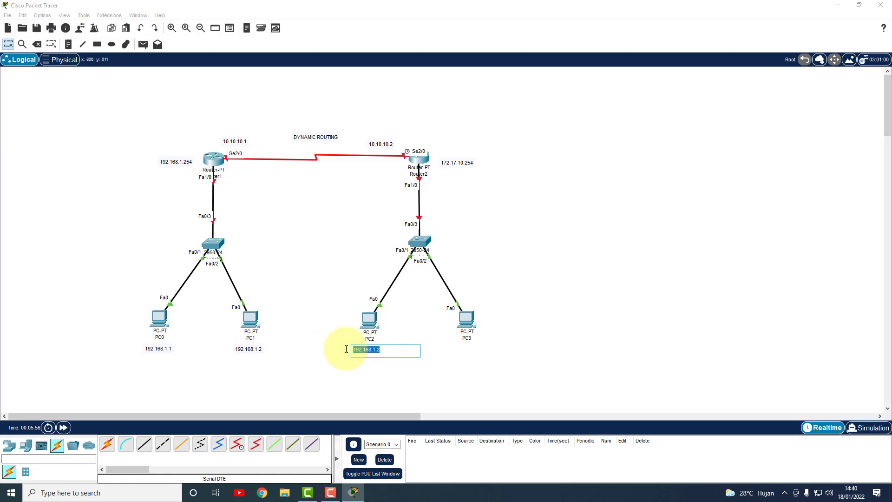
type("1")
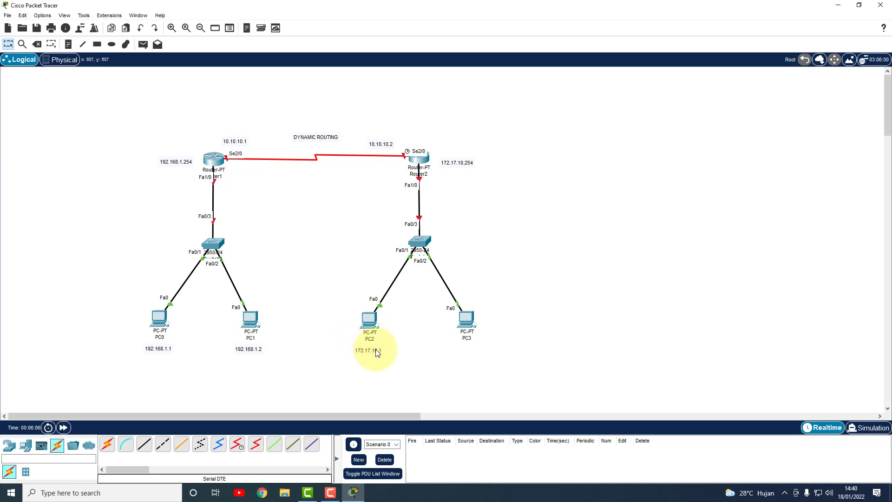
left_click(379, 368)
Reuse the text of PC2's address note to add the note 172.17.10.2 just below PC3
double_click(364, 350)
key("ctrl+c")
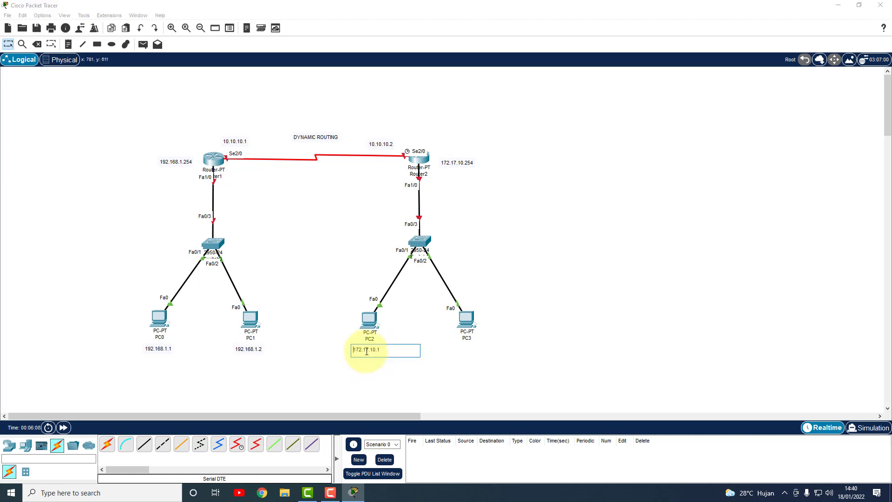
left_click(467, 351)
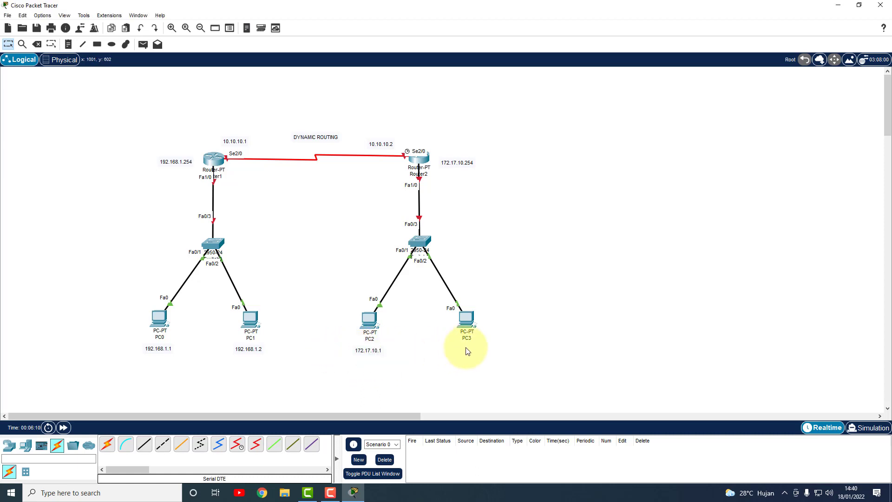
left_click(68, 44)
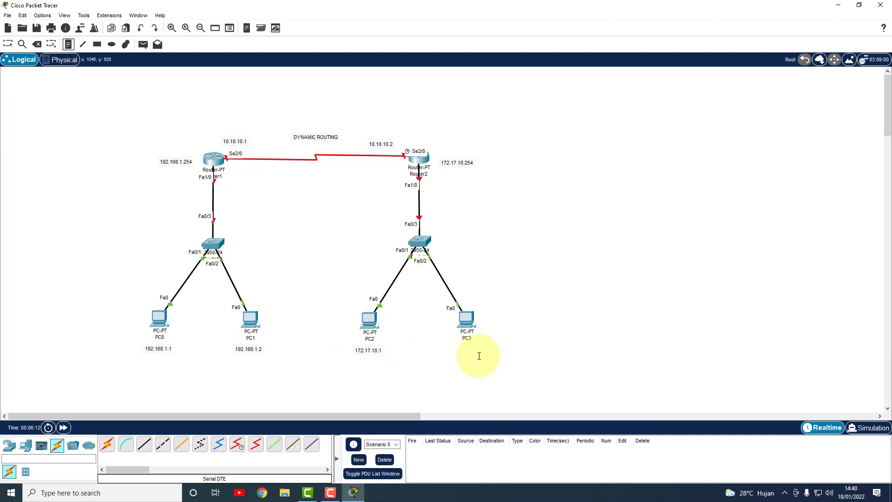
left_click(457, 350)
key("ctrl+v")
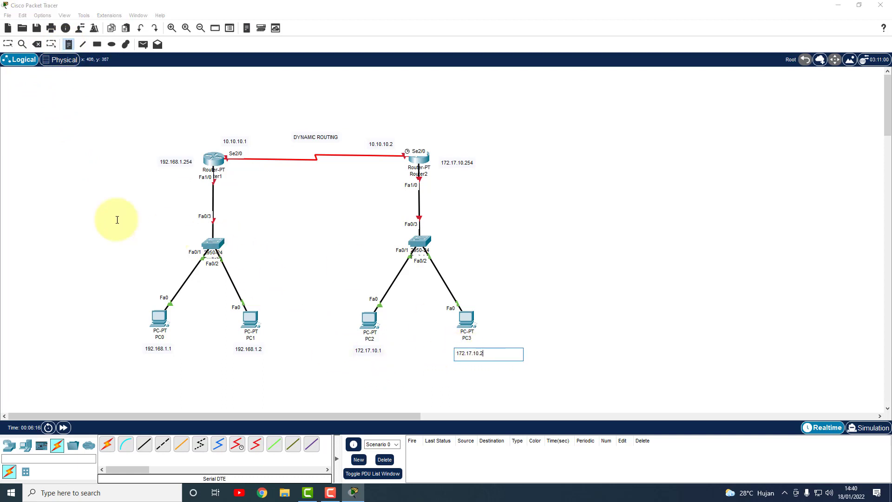
left_click(7, 44)
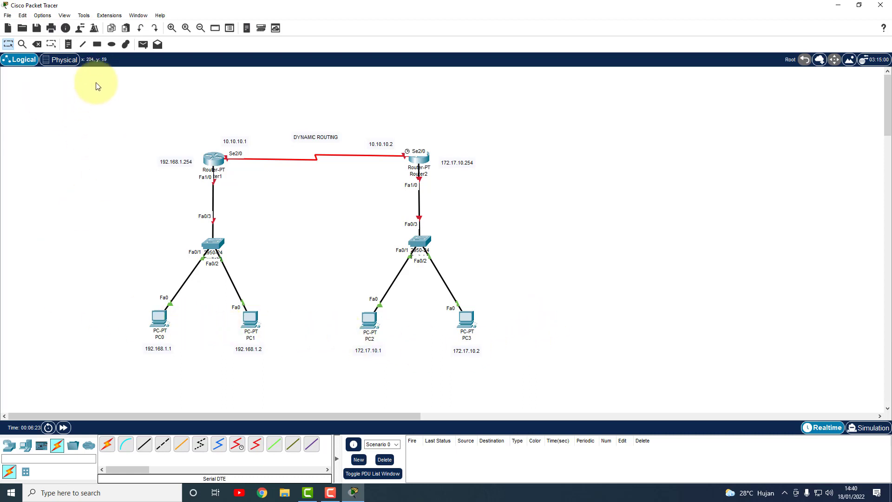
Try to send a simple PDU from PC0 to PC1
left_click(143, 44)
left_click(159, 319)
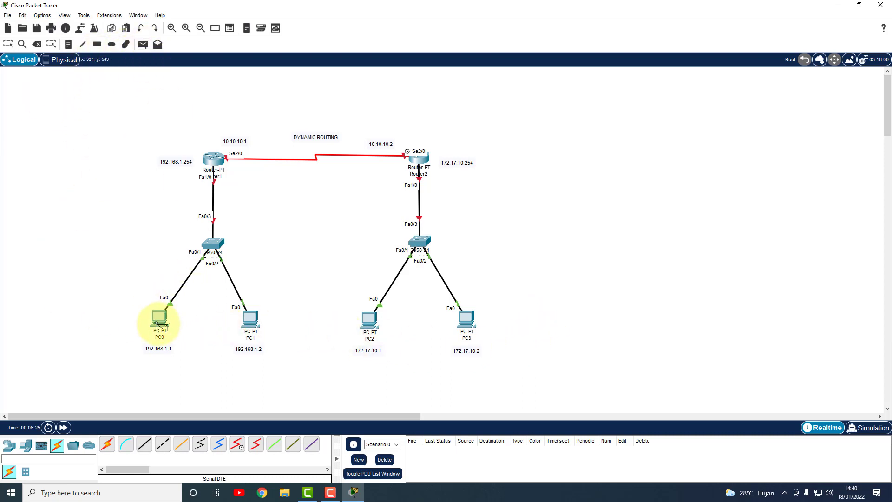
left_click(250, 320)
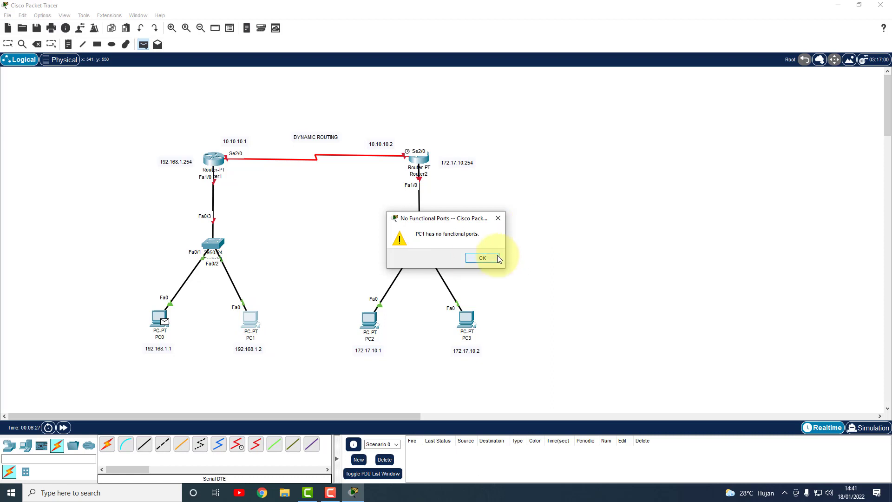
left_click(482, 256)
left_click(8, 44)
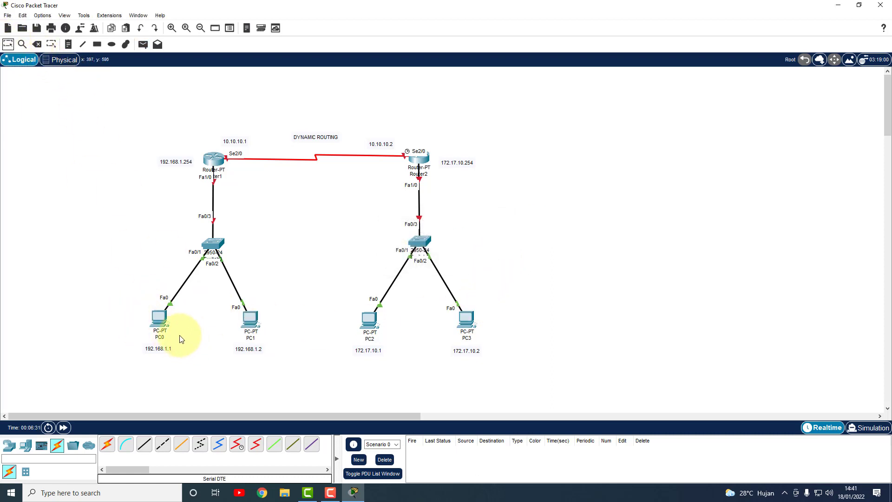
Configure PC0 with static IPv4 address 192.168.1.1, subnet mask 255.255.255.0 and default gateway 192.168.1.254
left_click(154, 325)
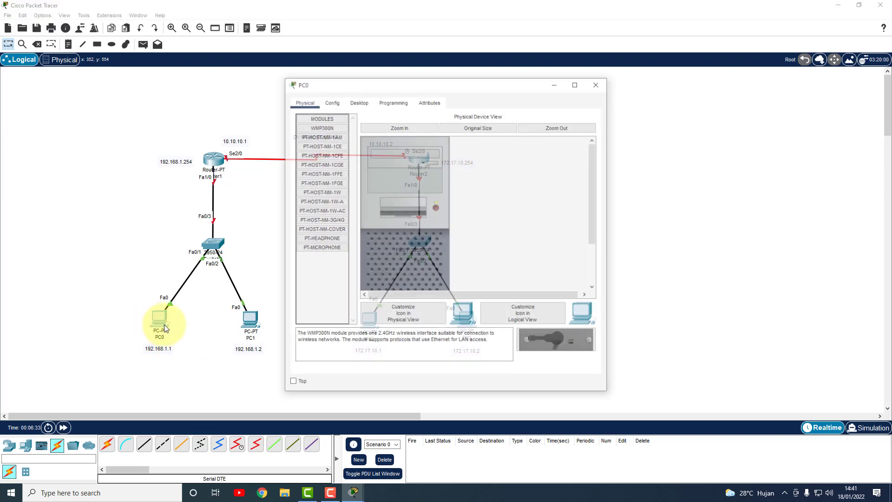
left_click(359, 101)
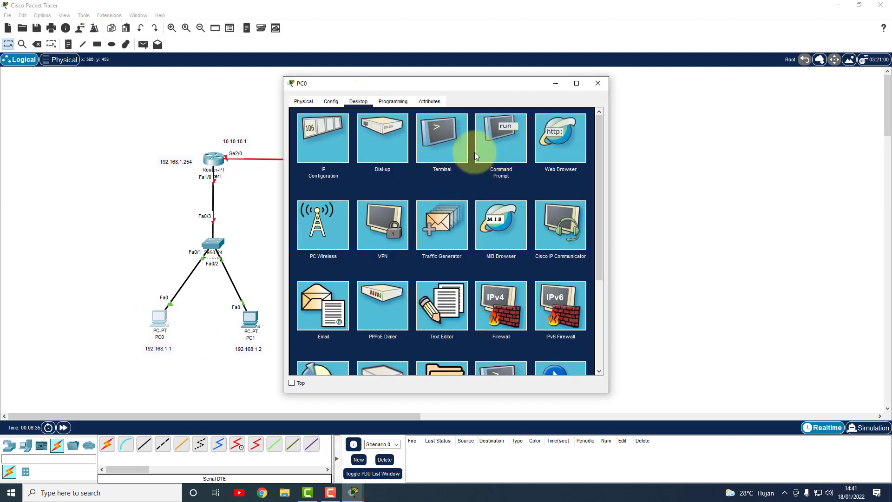
left_click(323, 134)
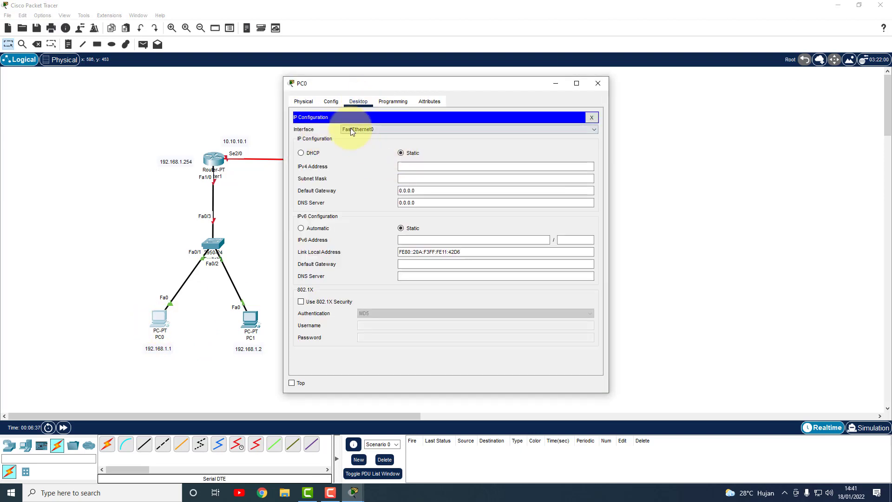
left_click(424, 165)
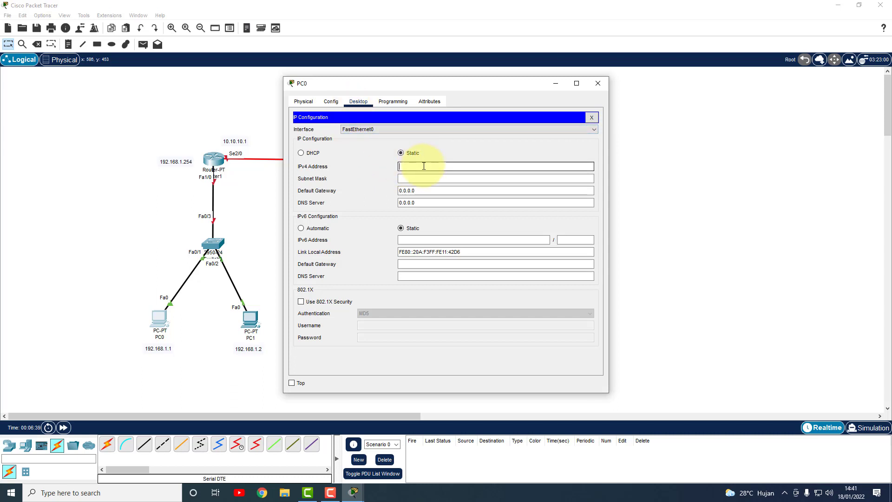
type("192.168.1.1")
key("Tab")
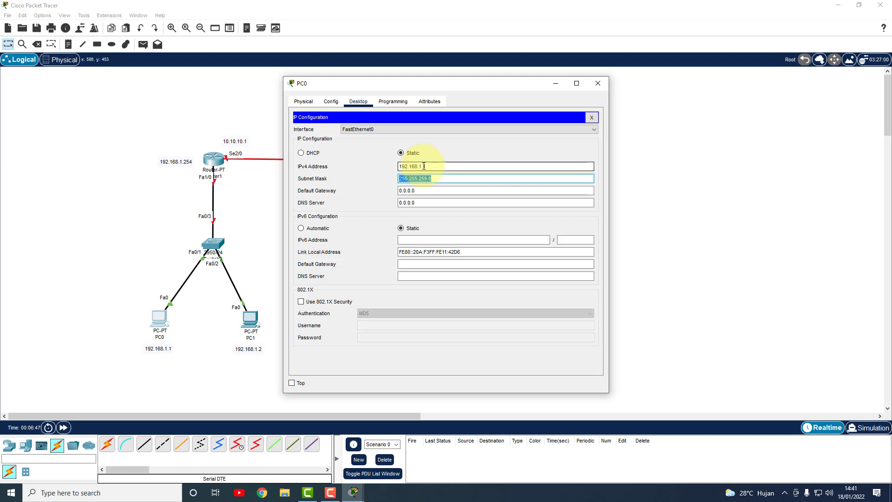
key("Tab")
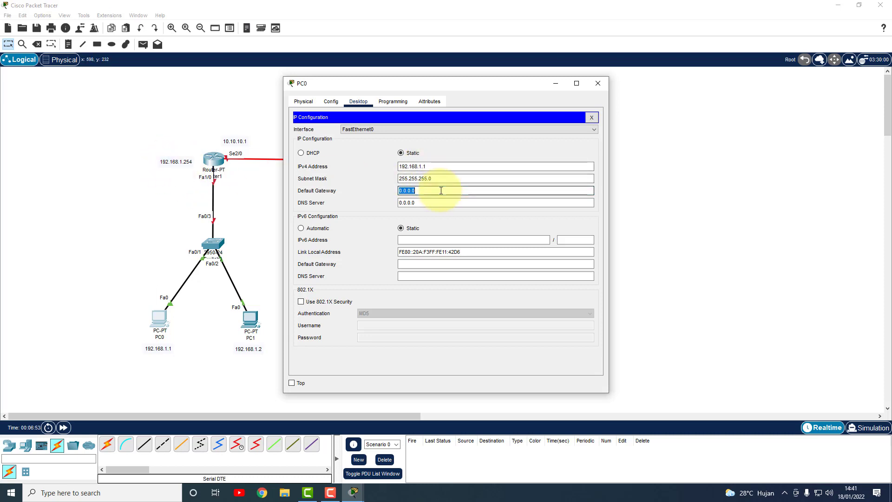
type("192.168.1.254")
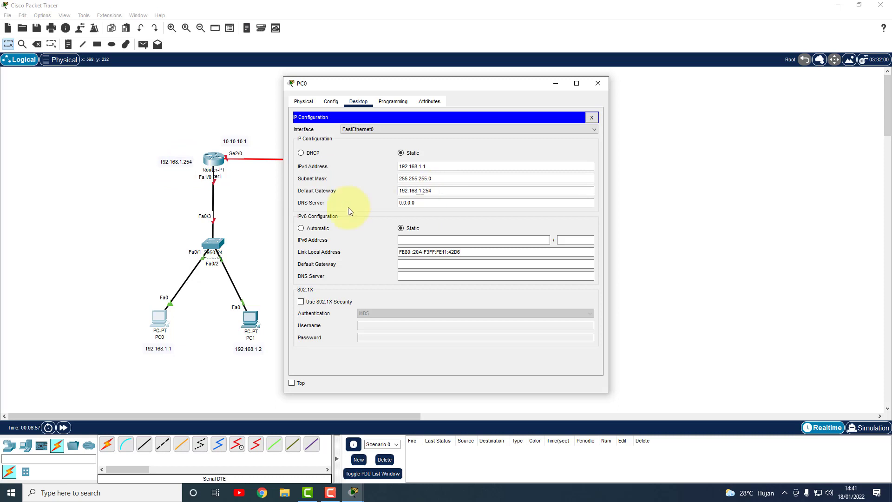
left_click(597, 86)
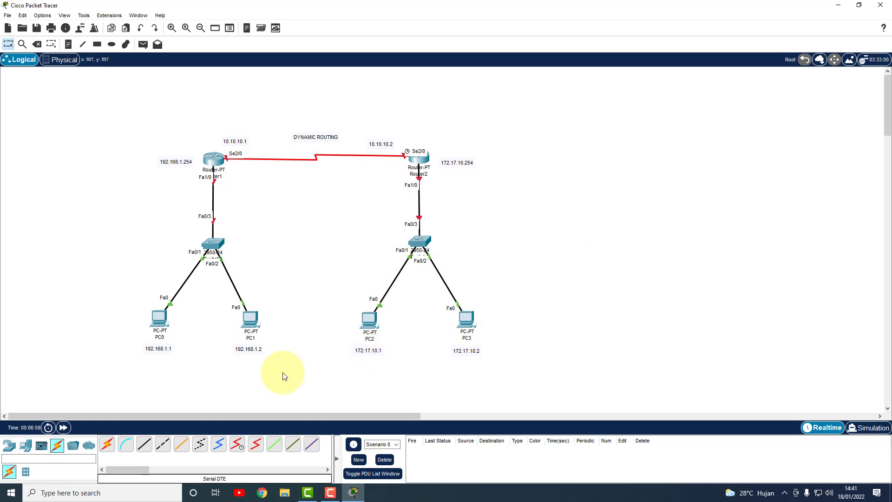
Configure PC1 with static IPv4 address 192.168.1.2, subnet mask 255.255.255.0 and default gateway 192.168.1.254
left_click(253, 320)
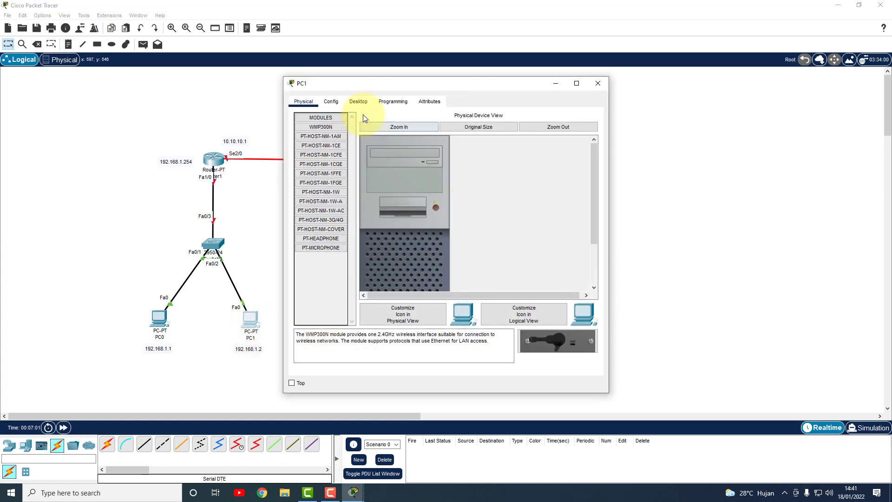
left_click(357, 102)
left_click(321, 139)
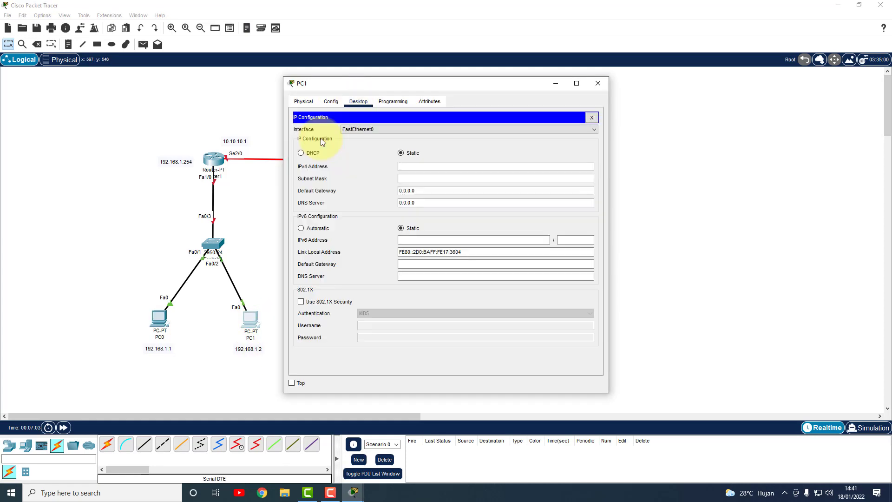
left_click(425, 167)
type("192.168.1")
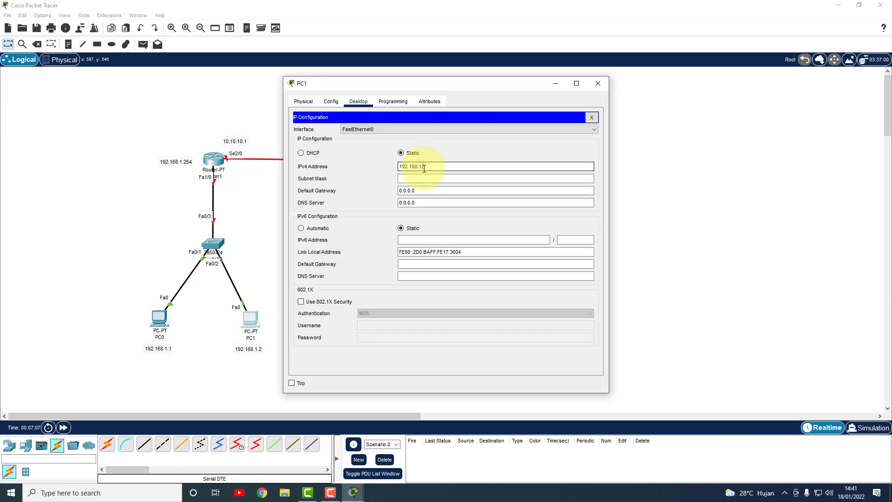
type(".2")
key("Tab")
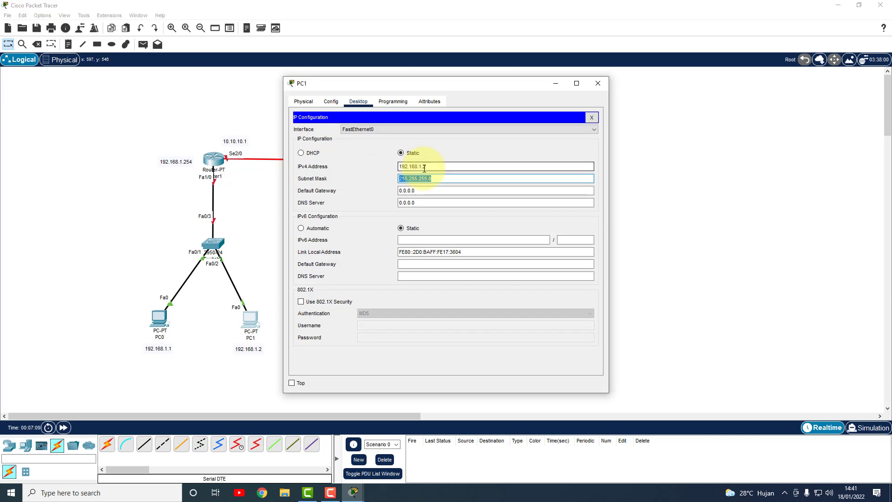
key("Tab")
type("192.168")
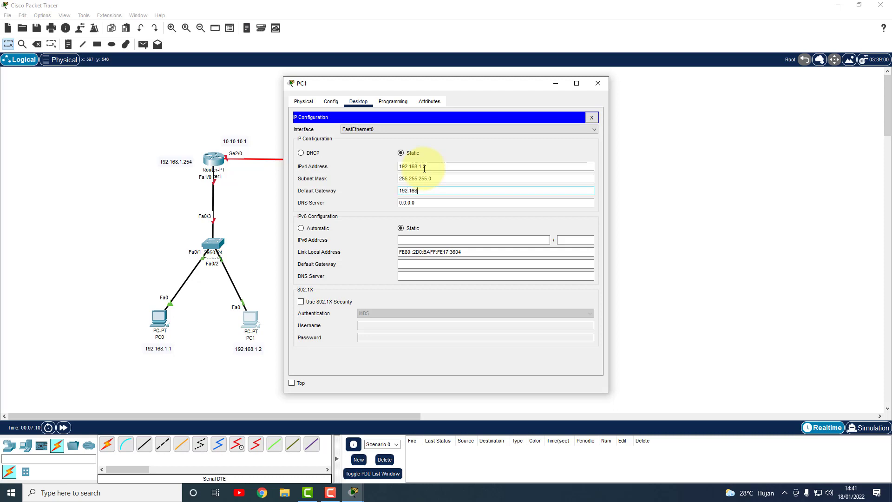
type(".1.254")
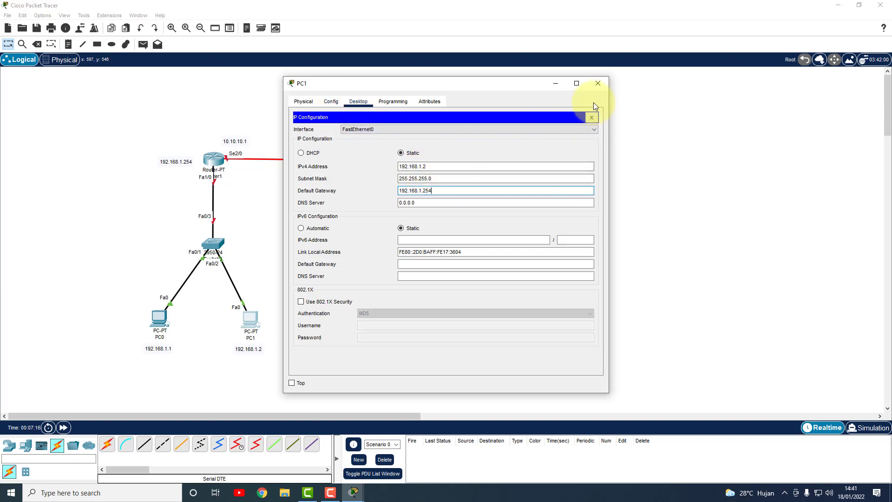
left_click(598, 88)
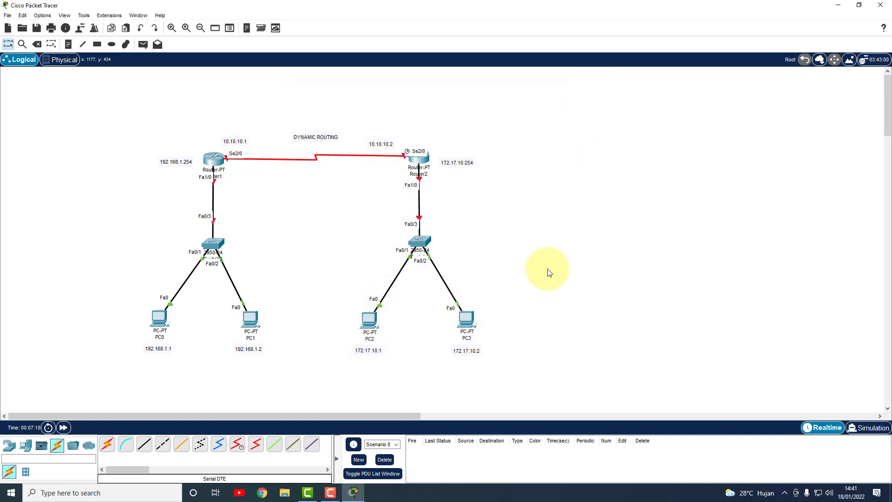
Check PC0's IP settings by running IPCONFIG in its command prompt, and close the PC0 window
left_click(162, 321)
left_click(561, 141)
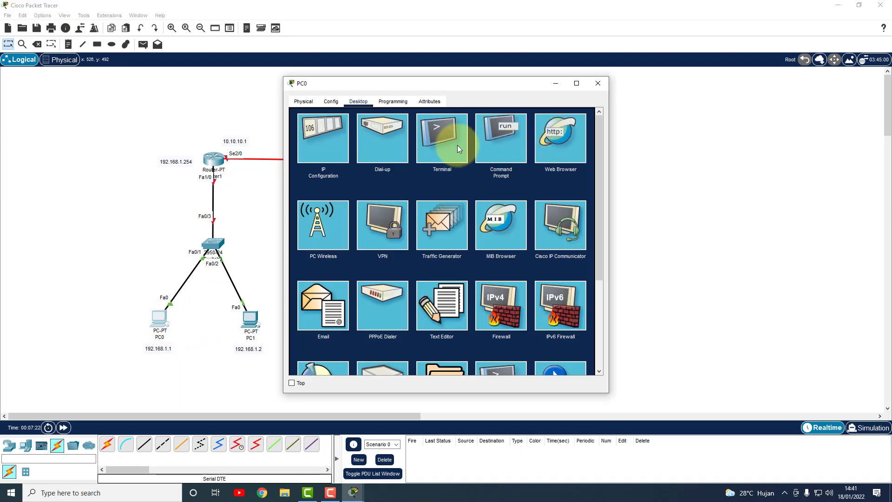
left_click(493, 147)
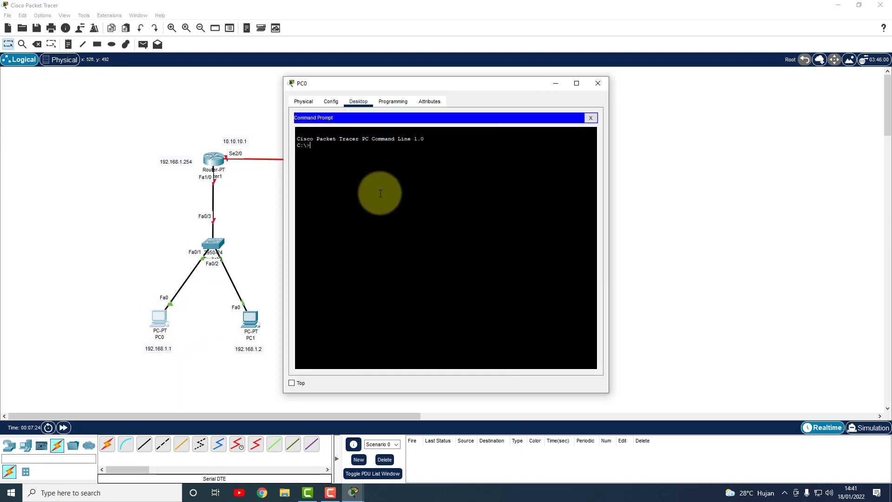
type("IPCONFIG")
key("Return")
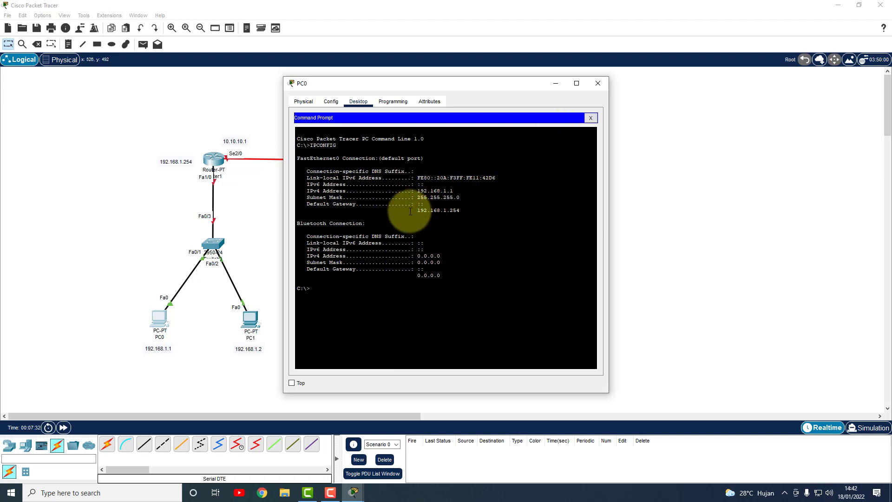
left_click(598, 83)
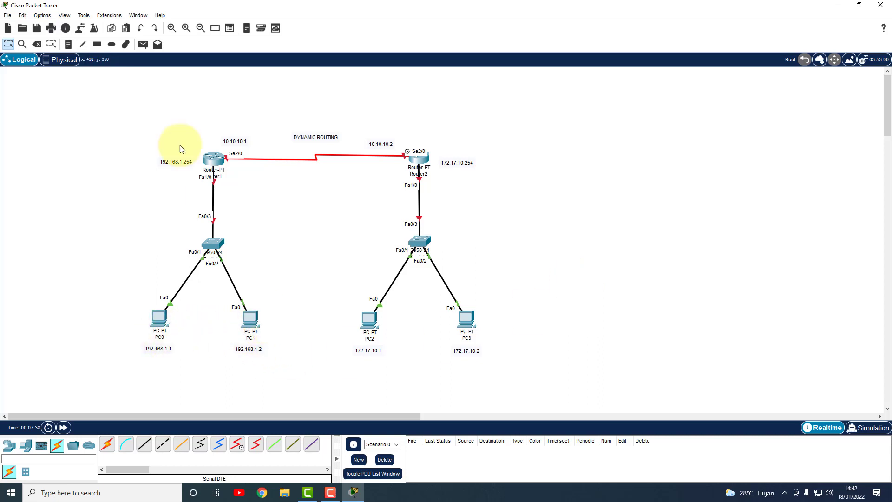
Send a simple PDU from PC0 to PC1 to test their connectivity
left_click(143, 44)
left_click(160, 318)
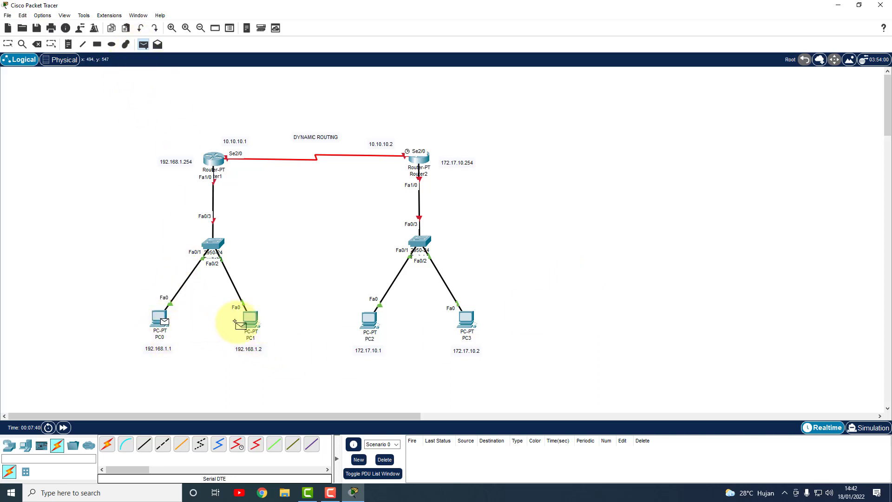
left_click(237, 323)
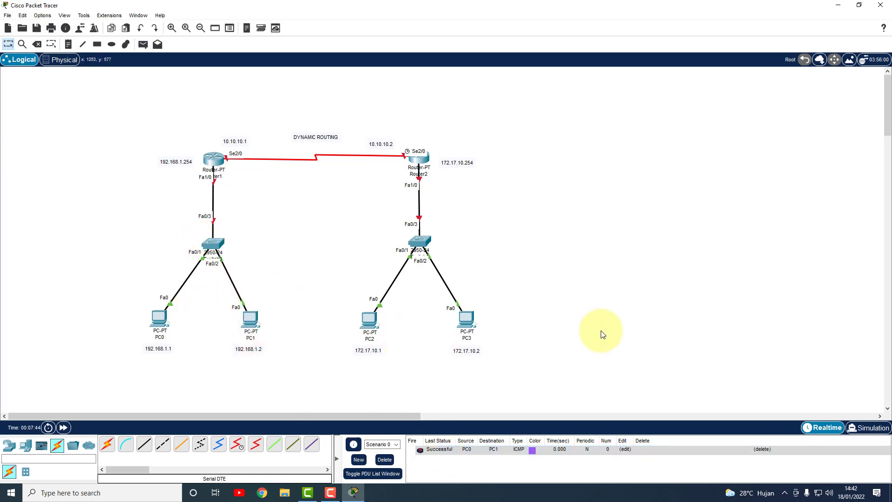
Give PC2 the static IPv4 address 172.17.10.1 with subnet mask 255.255.0.0
left_click(375, 326)
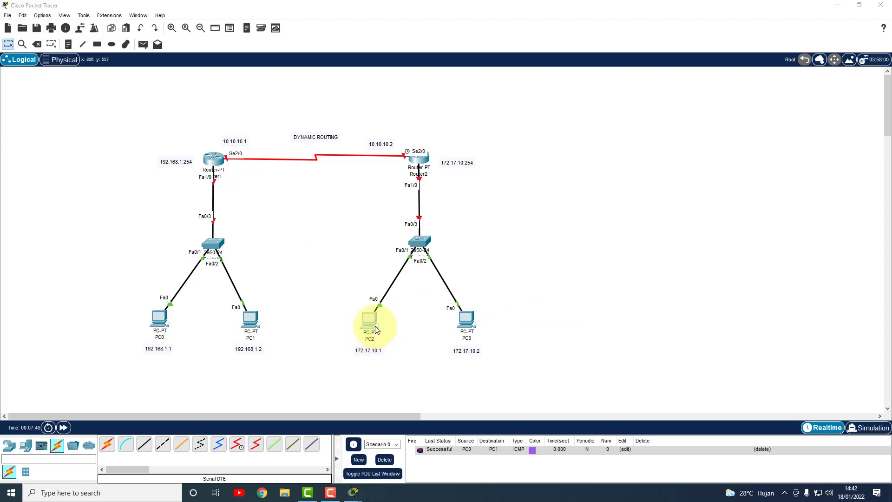
left_click_drag(403, 80, 578, 75)
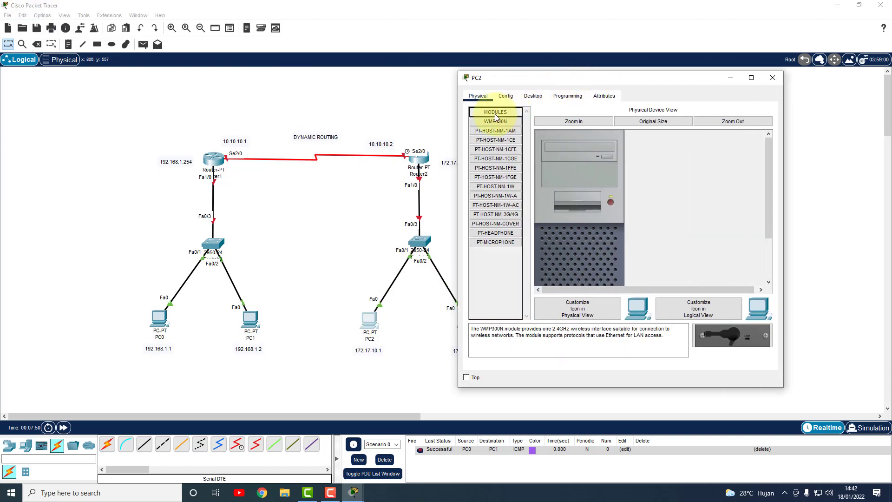
left_click(533, 97)
left_click(508, 139)
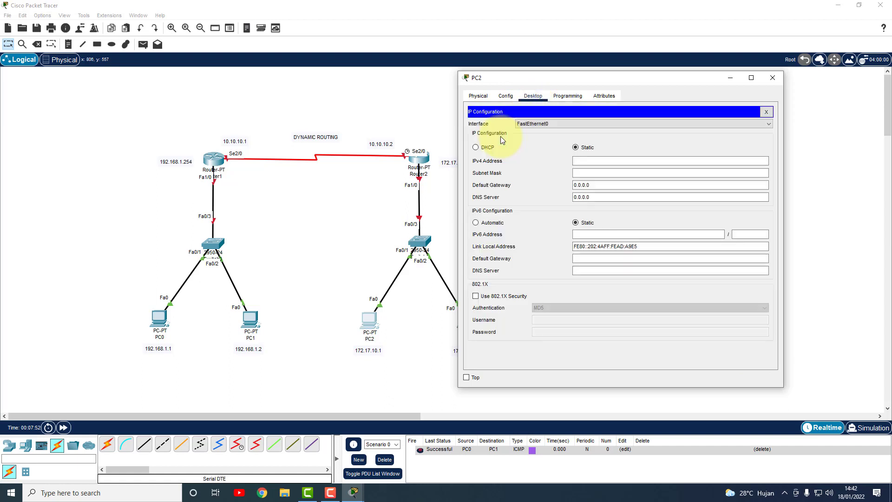
left_click(587, 160)
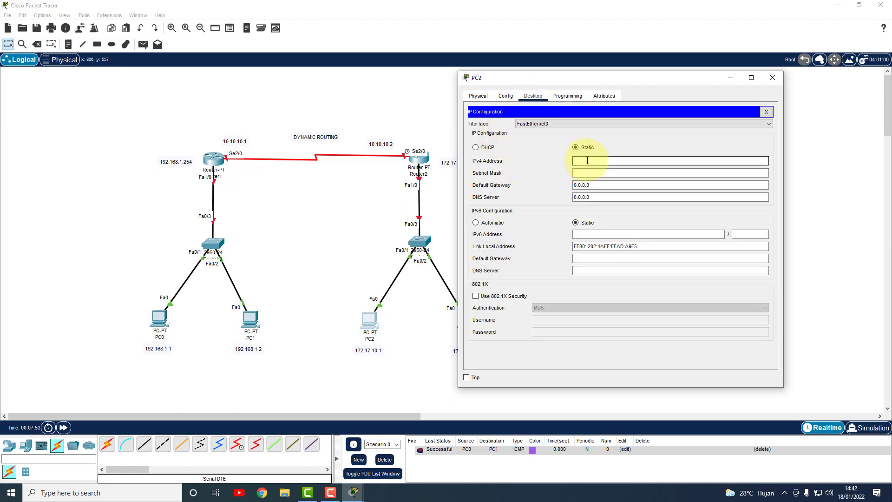
type("192.168")
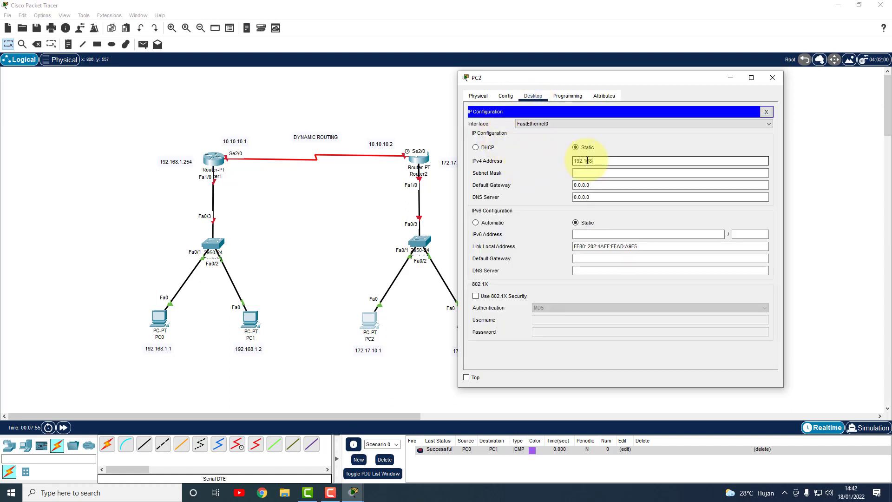
key("BackSpace")
key("BackSpace")
key("Tab")
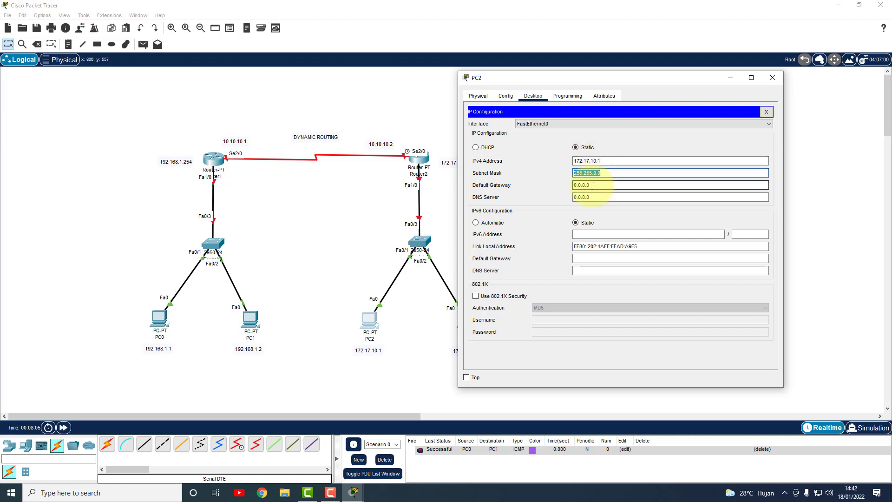
Set PC2's IPv4 default gateway to 172.17.10.254 and close its configuration window
key("Tab")
left_click_drag(566, 82, 593, 81)
type("17")
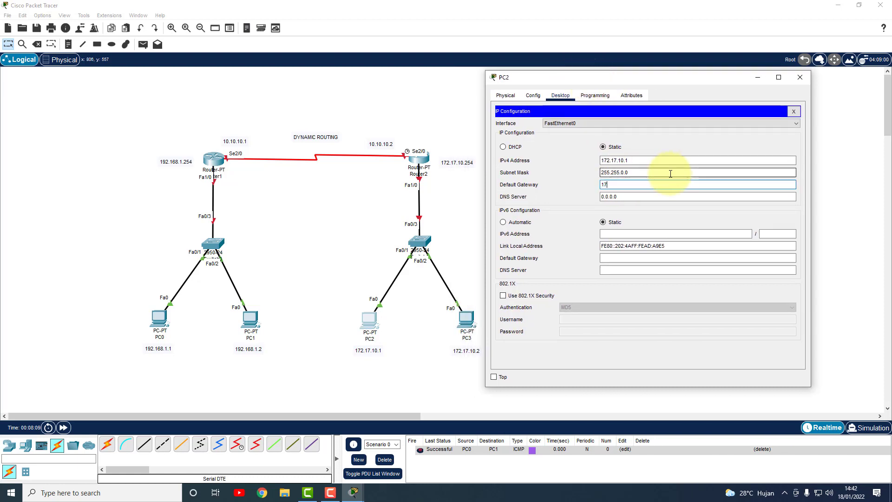
type("2.17.10")
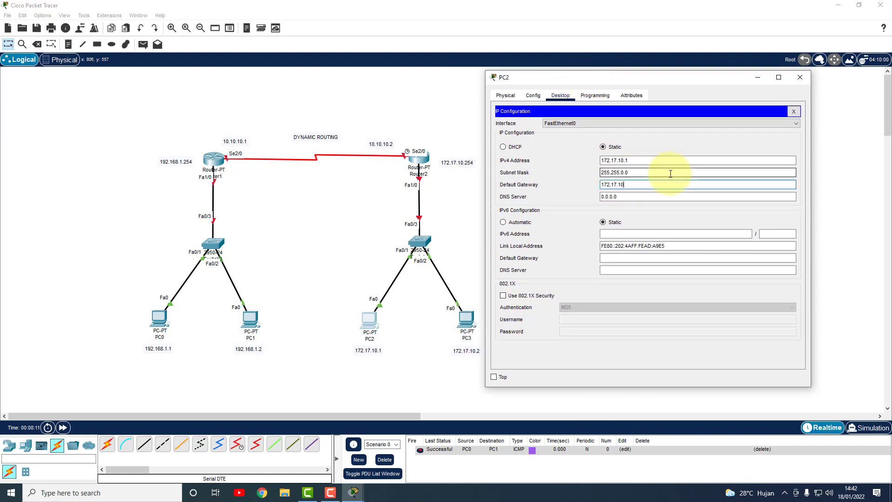
type(".254")
key("Tab")
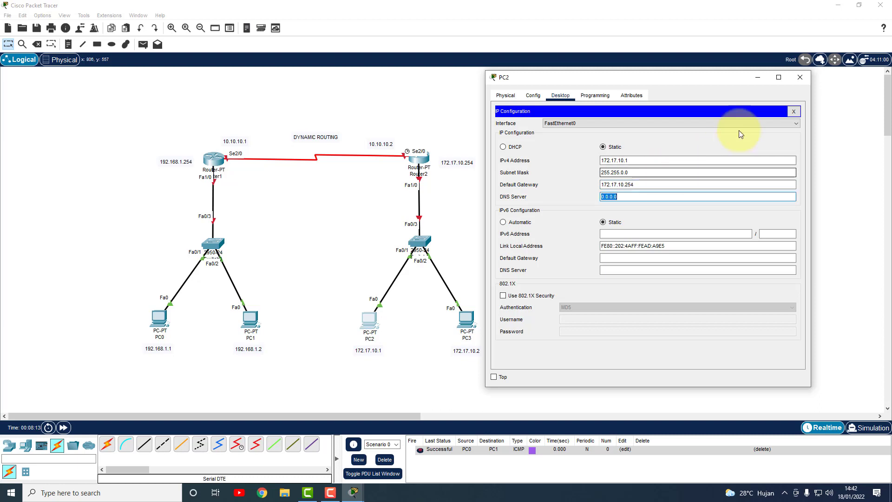
left_click(800, 82)
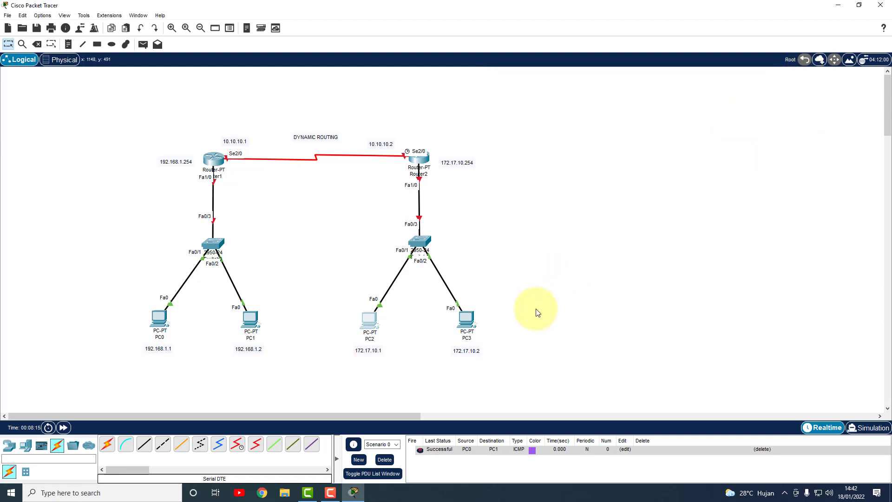
Configure PC3 with static IPv4 address 172.17.10.2, subnet mask 255.255.0.0 and default gateway 172.17.10.254
left_click(468, 318)
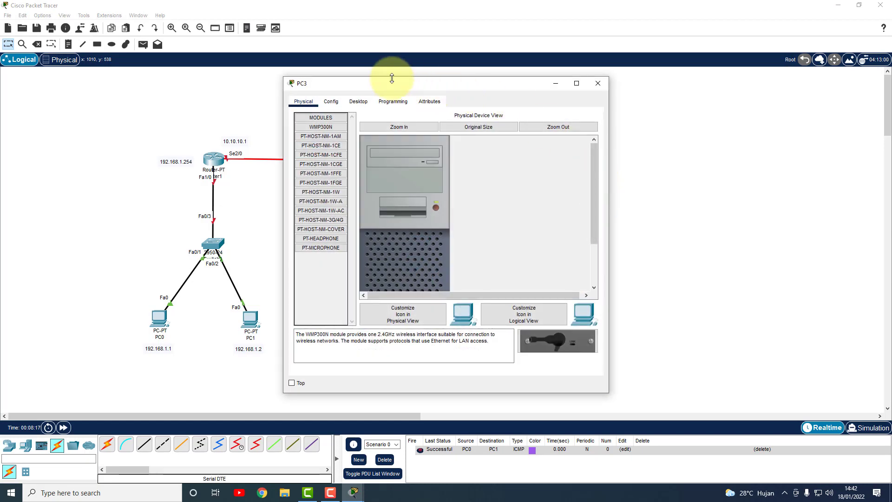
left_click_drag(397, 85, 616, 81)
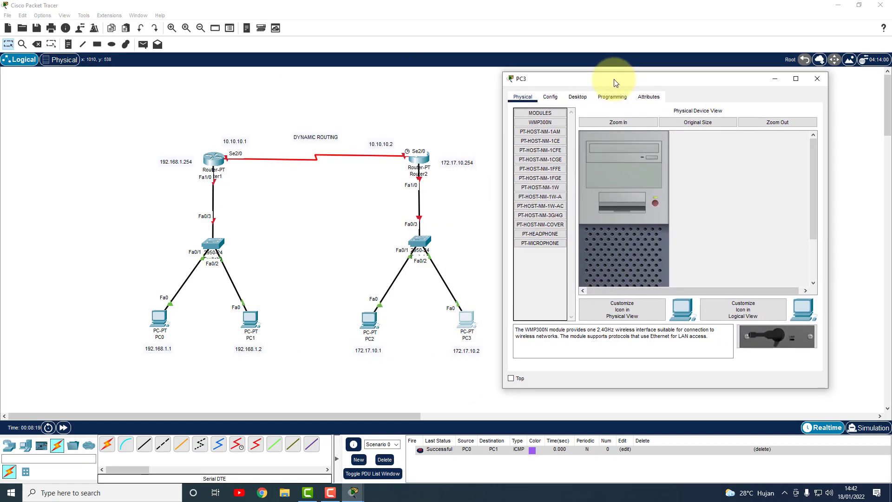
left_click(581, 98)
left_click(550, 134)
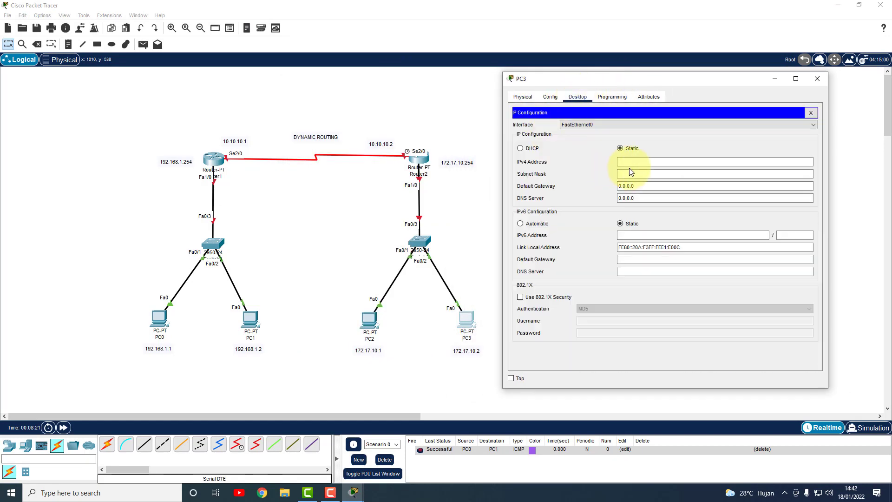
left_click(633, 162)
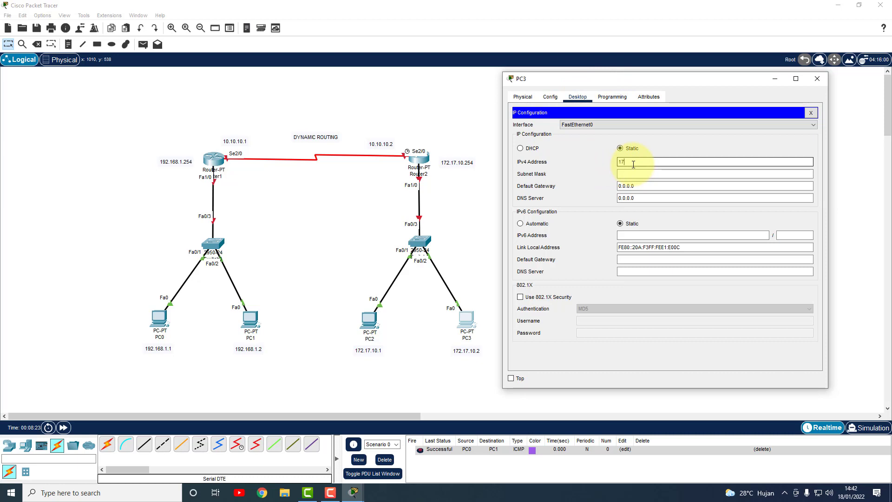
type("170")
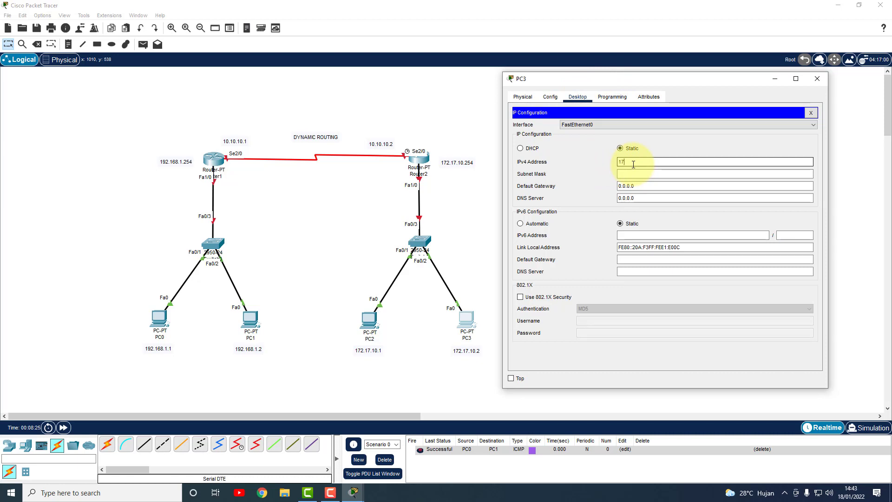
type("2.17.10.2")
key("Tab")
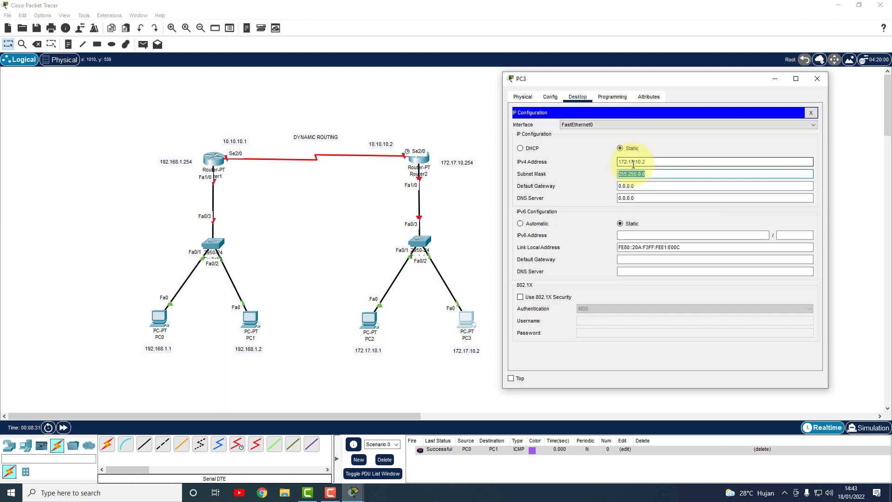
key("Tab")
type("1")
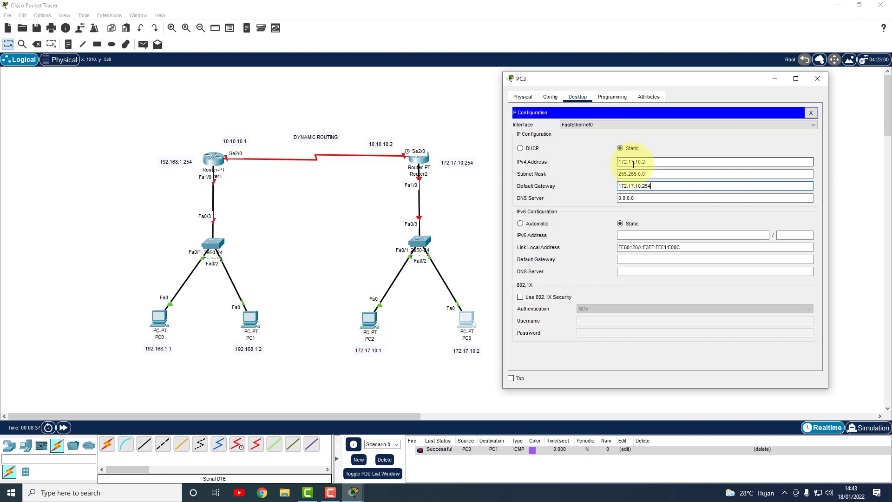
left_click(816, 79)
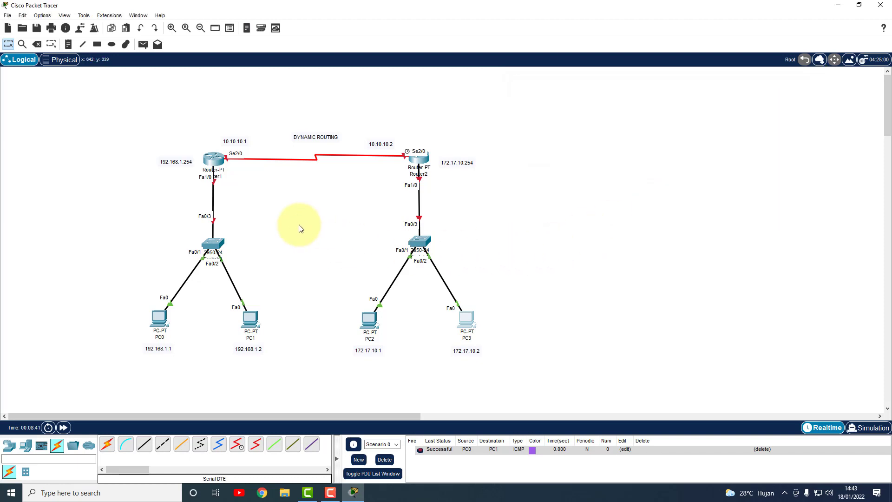
Send a simple PDU from PC2 to PC3 to test their connectivity
left_click(469, 327)
left_click(597, 83)
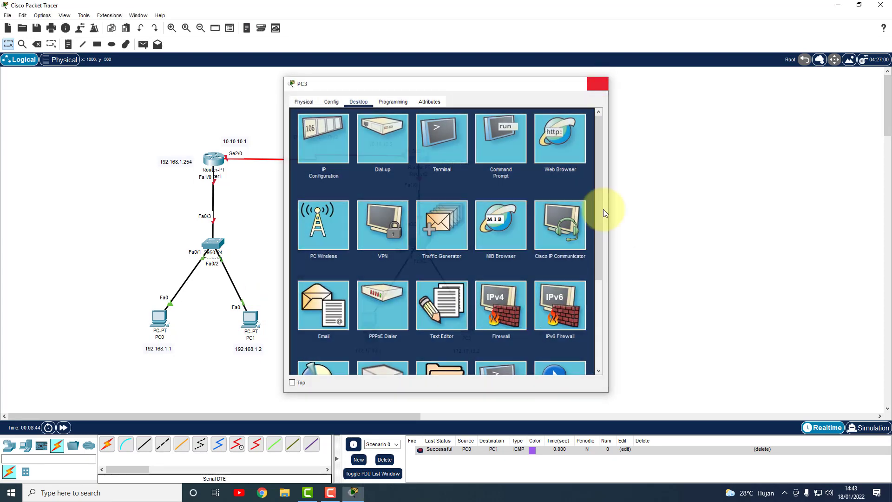
left_click(143, 44)
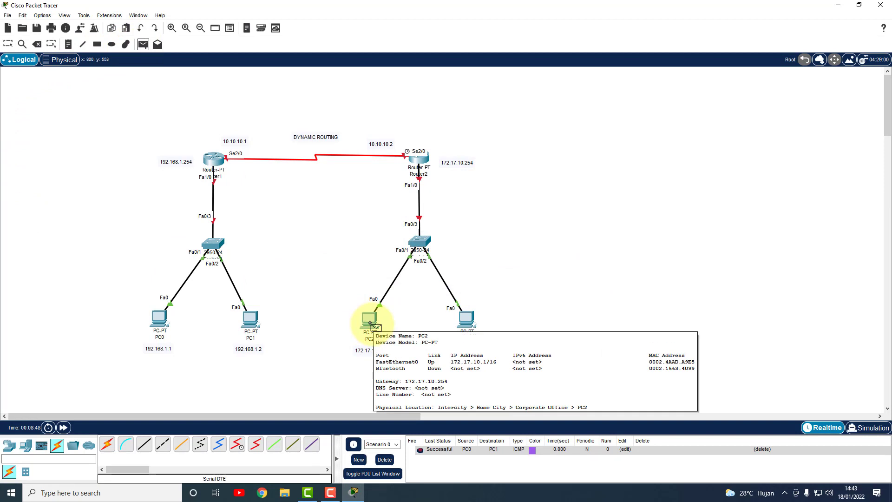
left_click(370, 322)
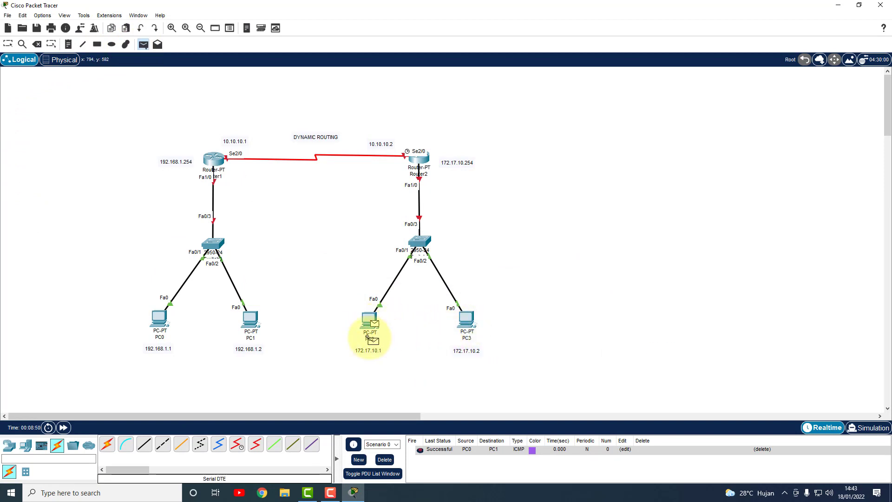
left_click(467, 321)
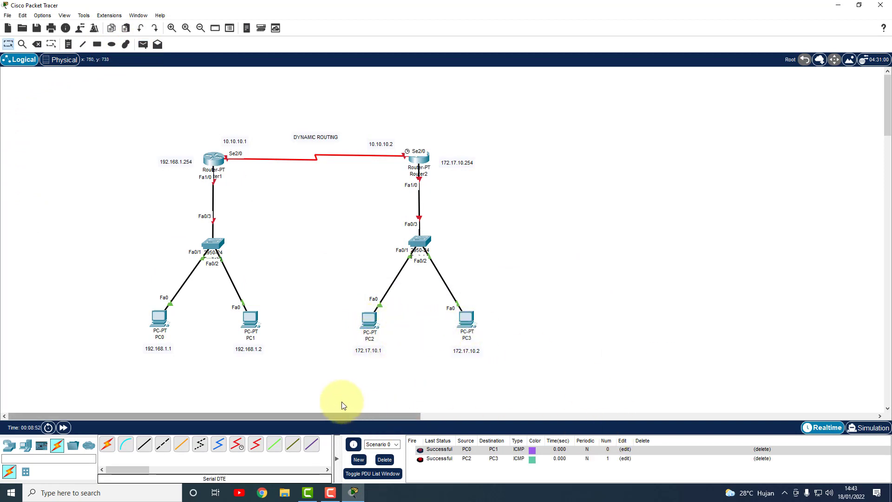
Clear the PDU list and send a simple PDU from PC0 to PC2 to test connectivity between the two networks
left_click(385, 460)
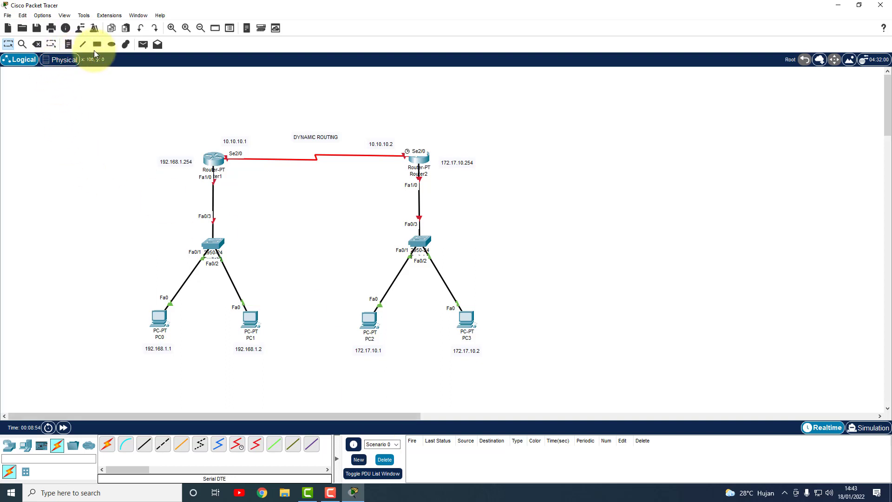
left_click(143, 44)
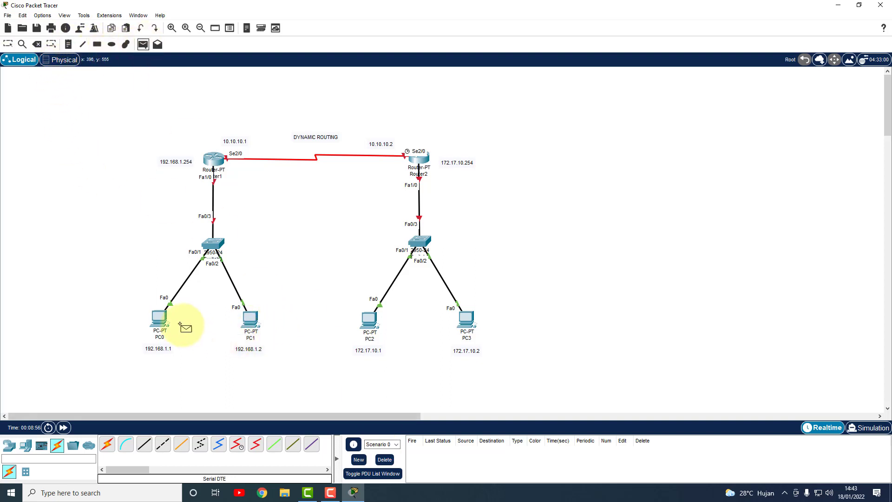
left_click(159, 319)
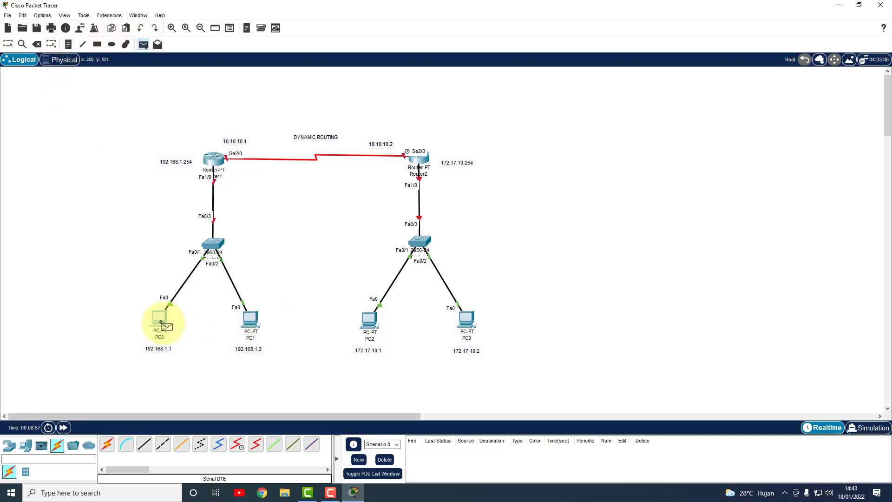
left_click(370, 320)
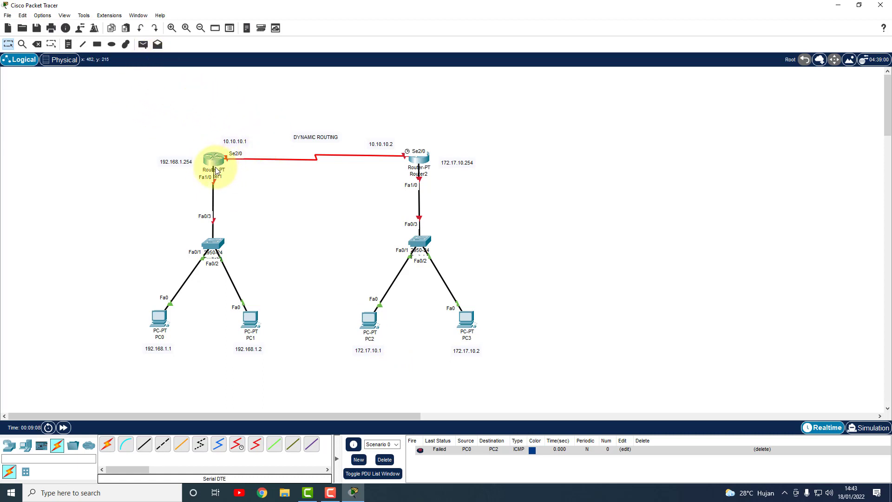
Open Router1's configuration and turn on its FastEthernet1/0 port
mouse_move(214, 168)
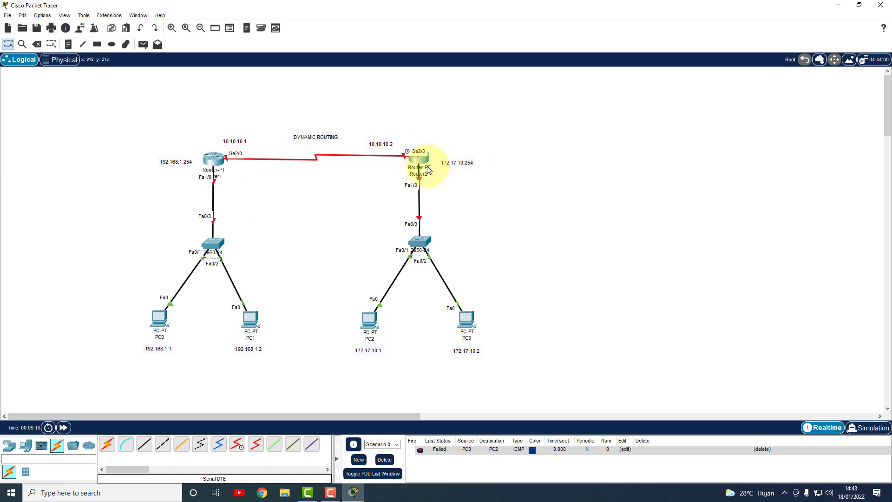
mouse_move(428, 168)
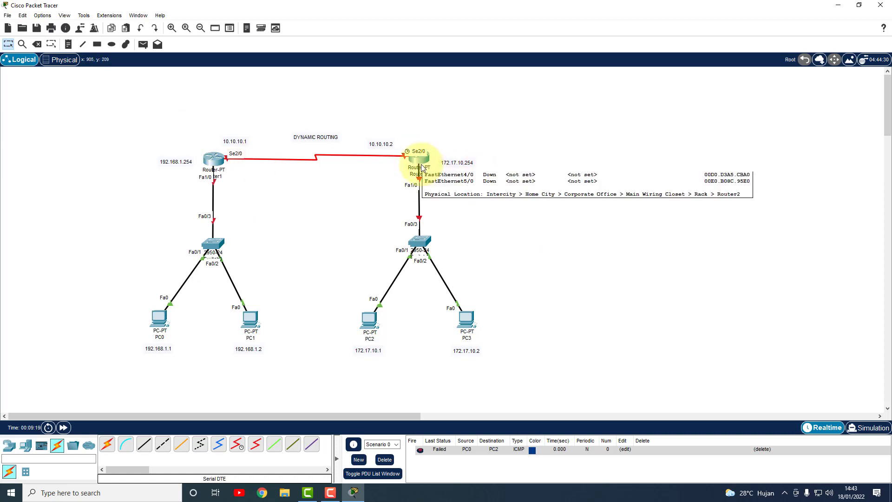
left_click(213, 159)
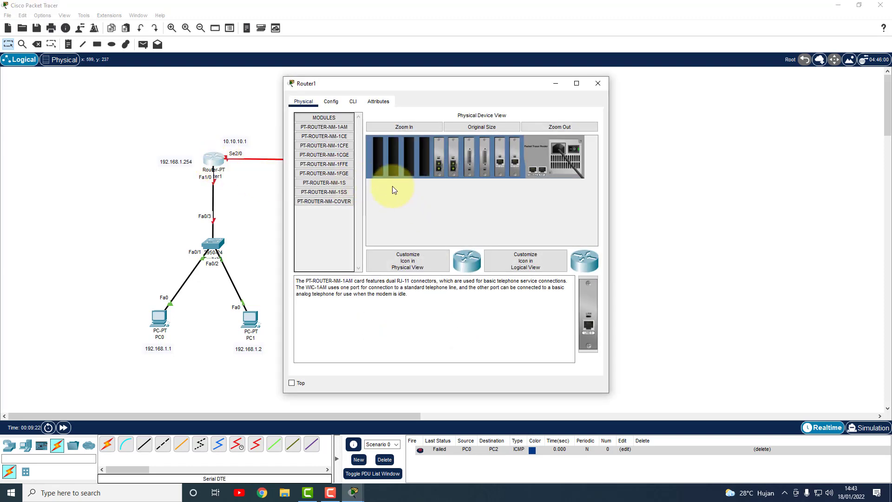
left_click(331, 103)
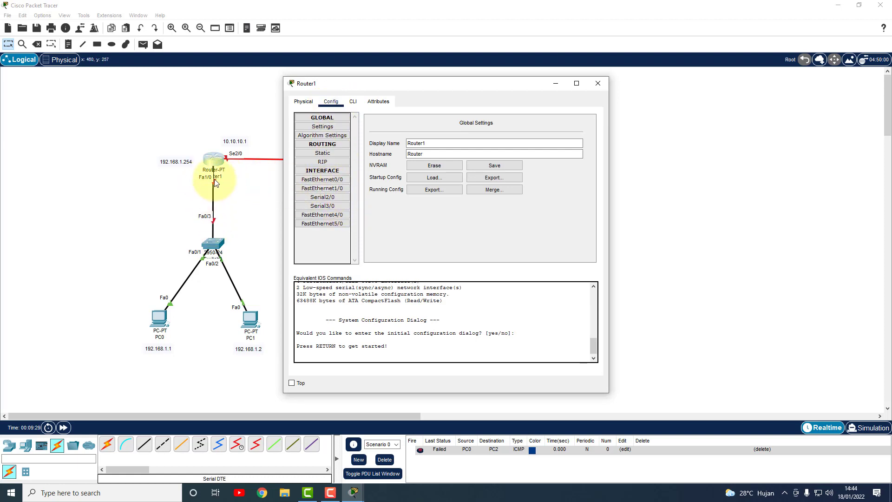
left_click(319, 187)
left_click(502, 180)
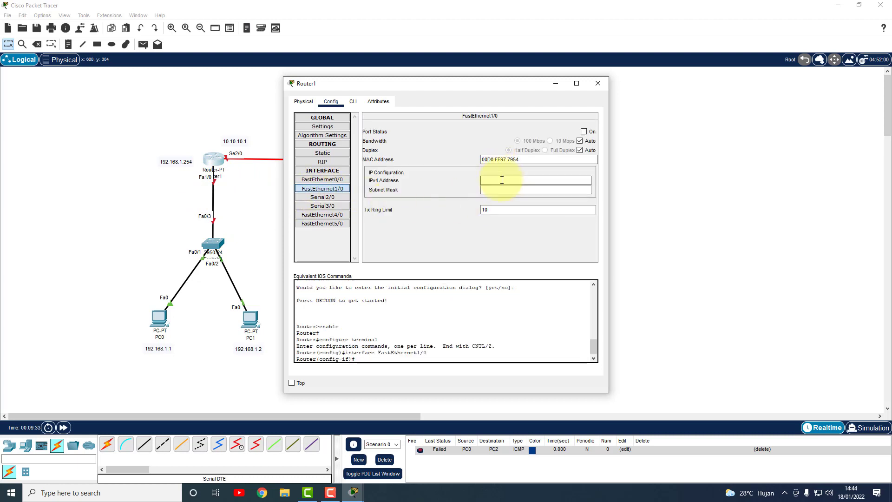
left_click(583, 132)
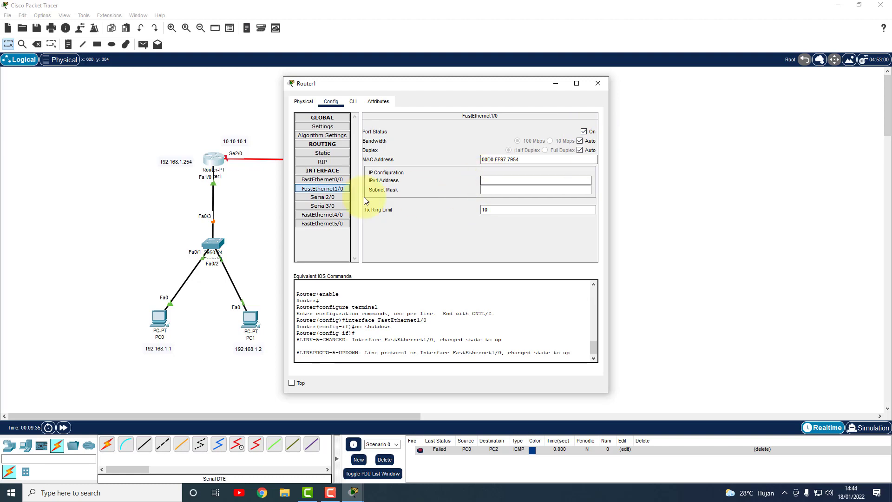
Assign IPv4 address 192.168.1.254 with subnet mask 255.255.255.0 to Router1's FastEthernet1/0 interface
left_click(486, 183)
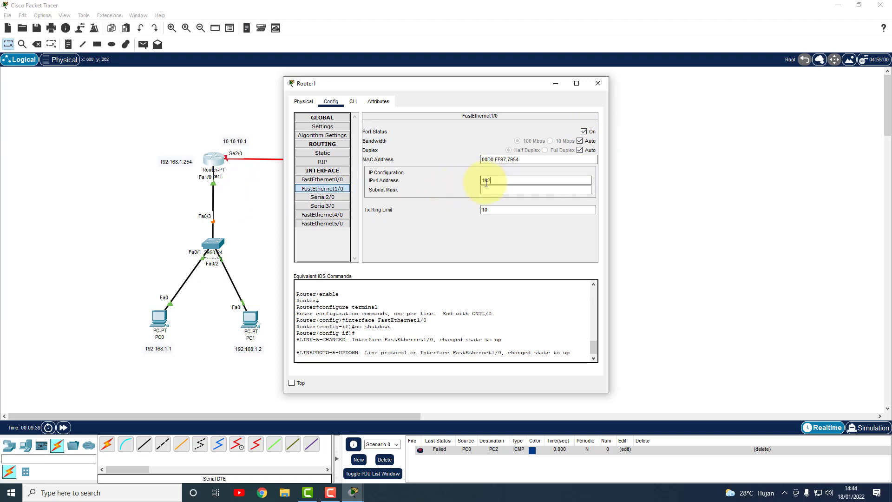
type("192.168.1.254")
key("Tab")
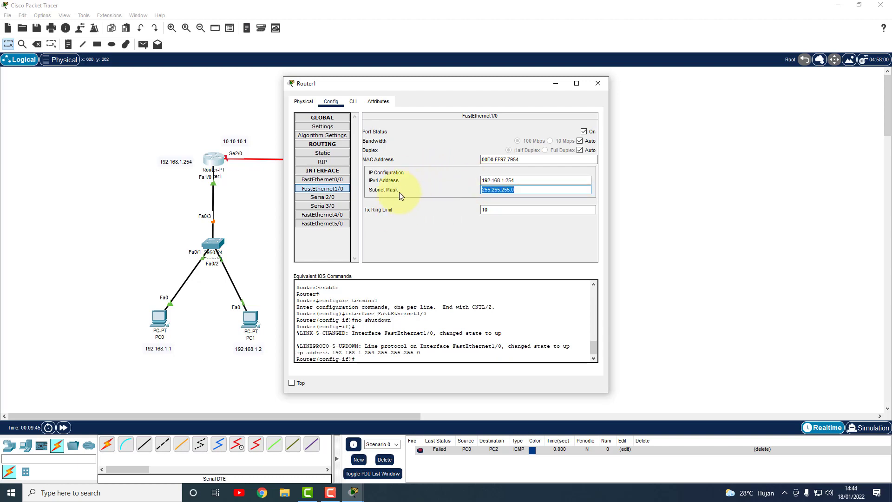
left_click(340, 191)
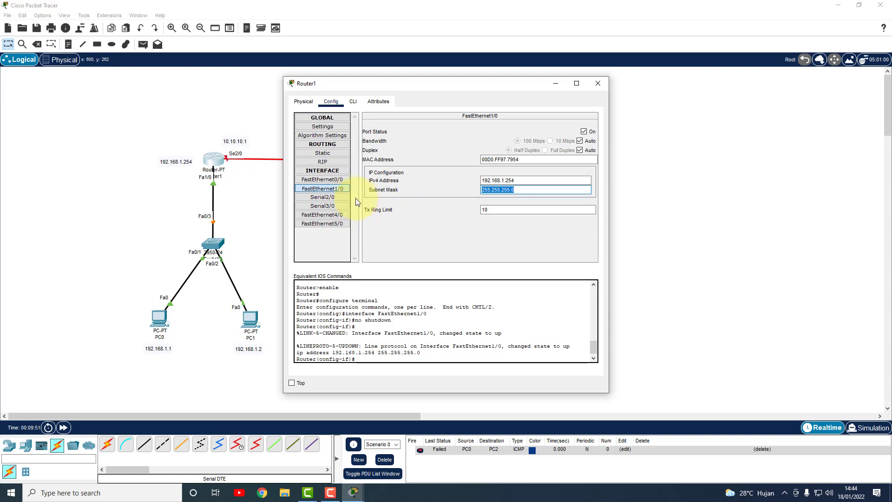
Give Router1's Serial2/0 interface IPv4 address 10.10.10.1 with subnet mask 255.0.0.0 and turn its port on
left_click(328, 200)
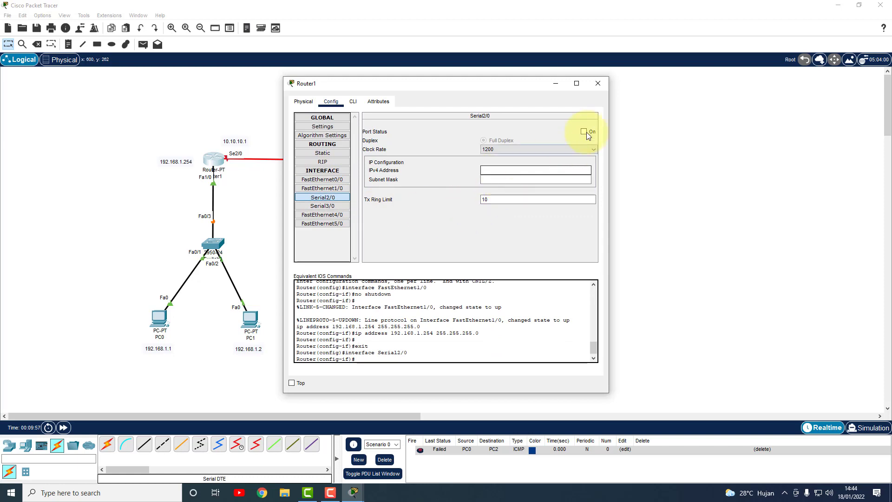
left_click(524, 168)
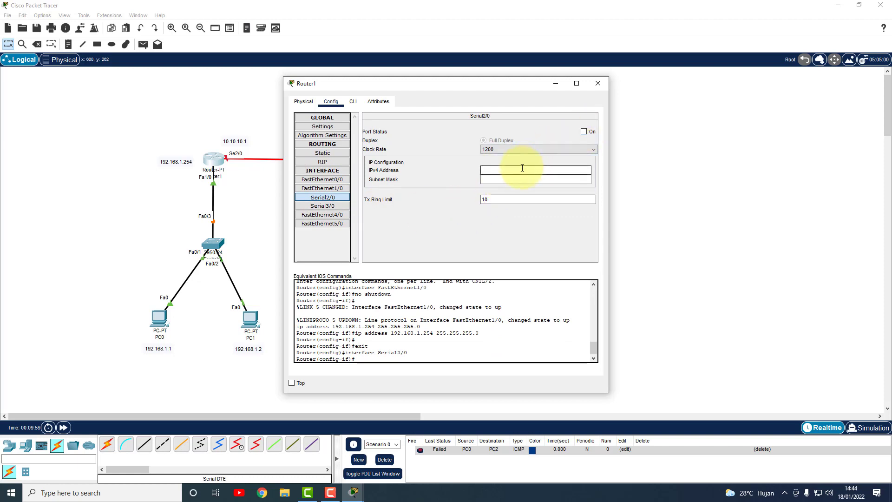
type("10.10.10.1")
key("Tab")
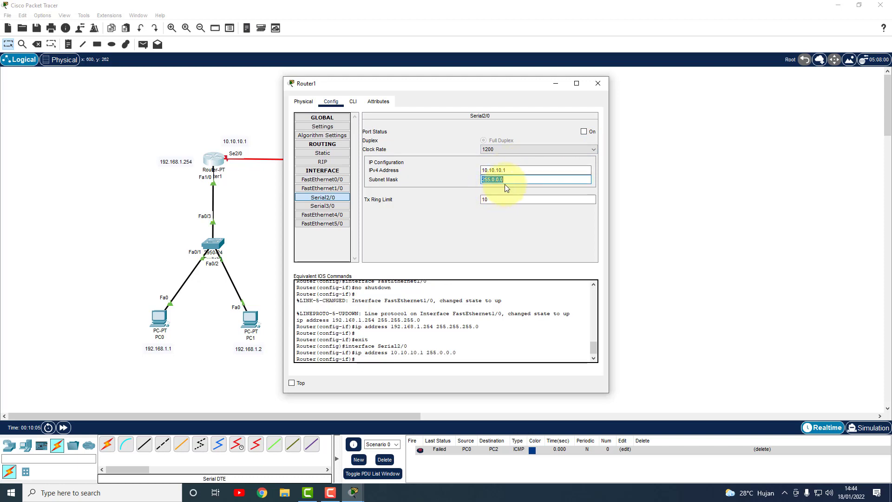
left_click(584, 133)
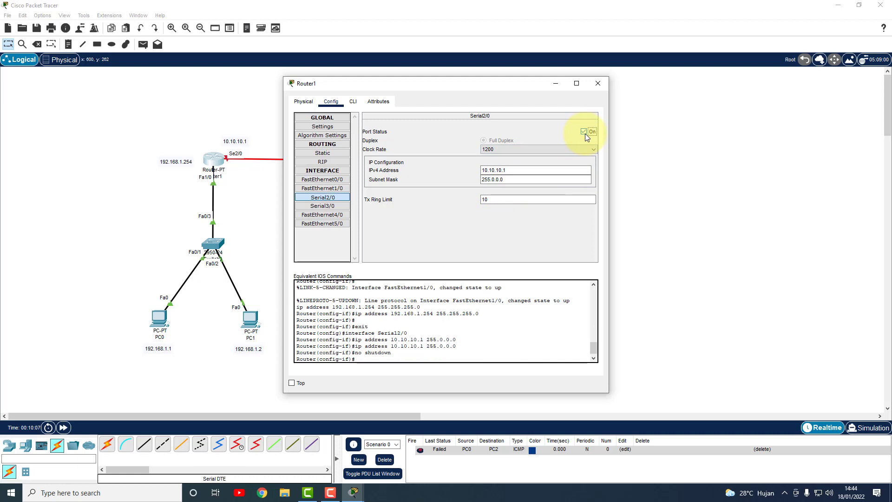
left_click(602, 83)
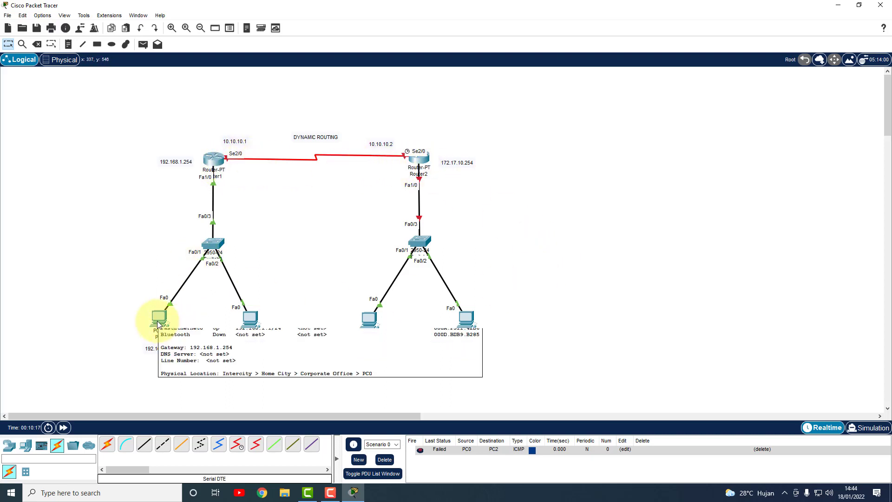
Send a simple PDU from PC0 to Router1 to test the connection to the gateway
left_click(145, 43)
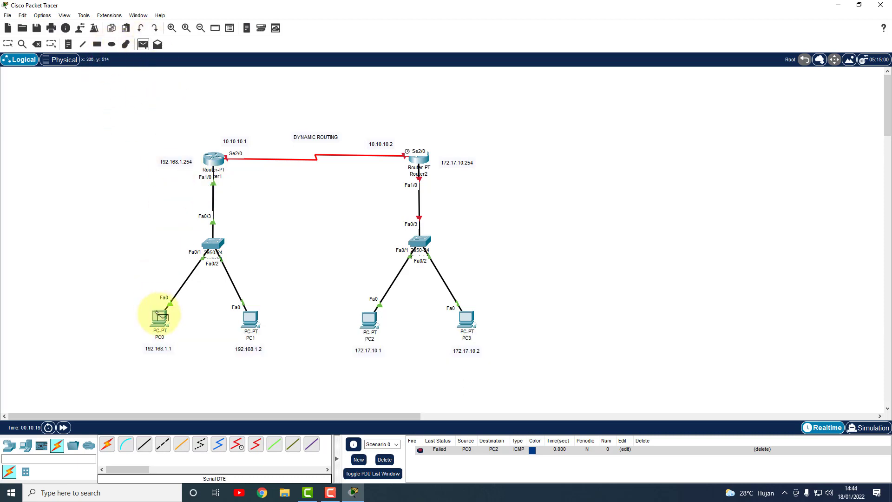
left_click(159, 319)
left_click(214, 159)
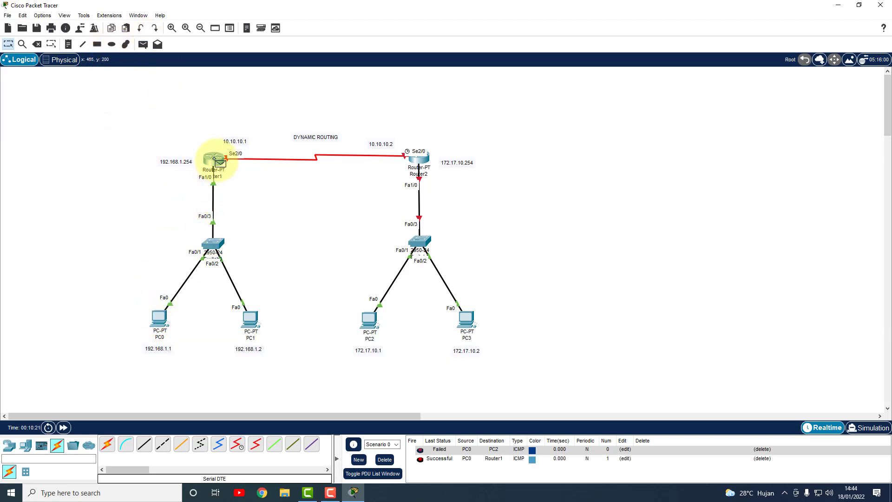
Clear the PDU list and test the connection from PC1 to Router1 with a simple PDU
left_click(385, 460)
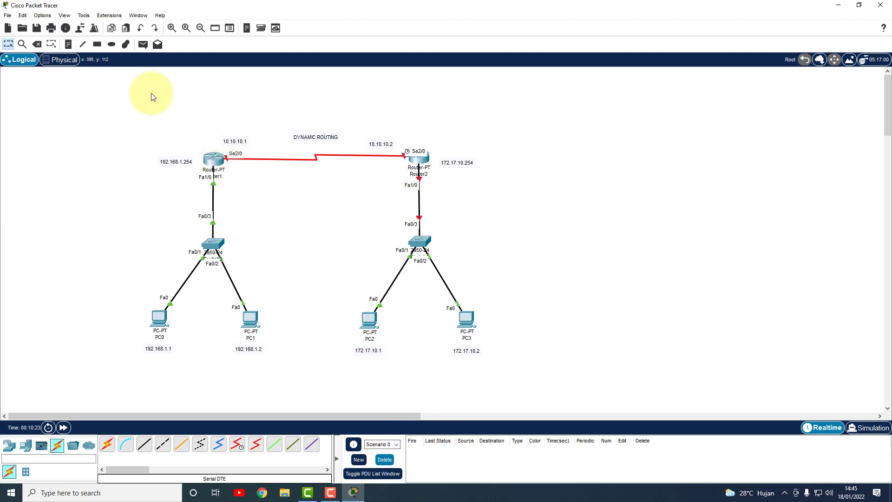
left_click(145, 44)
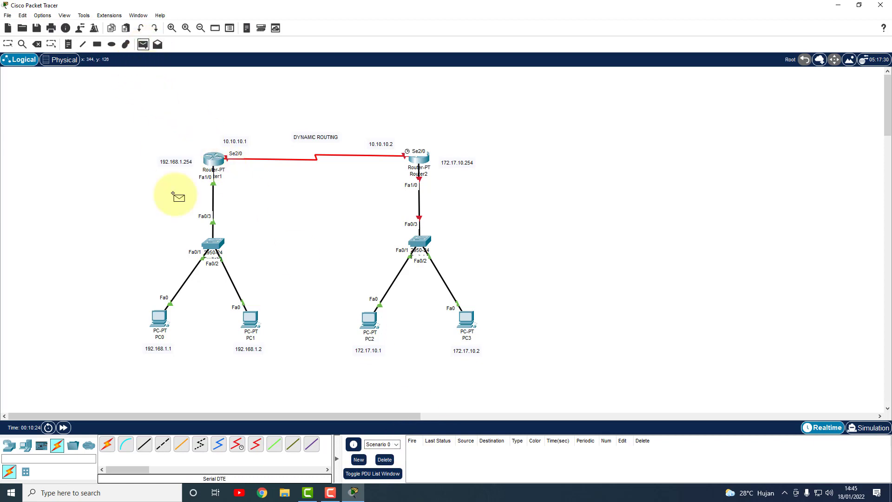
left_click(255, 326)
left_click(214, 163)
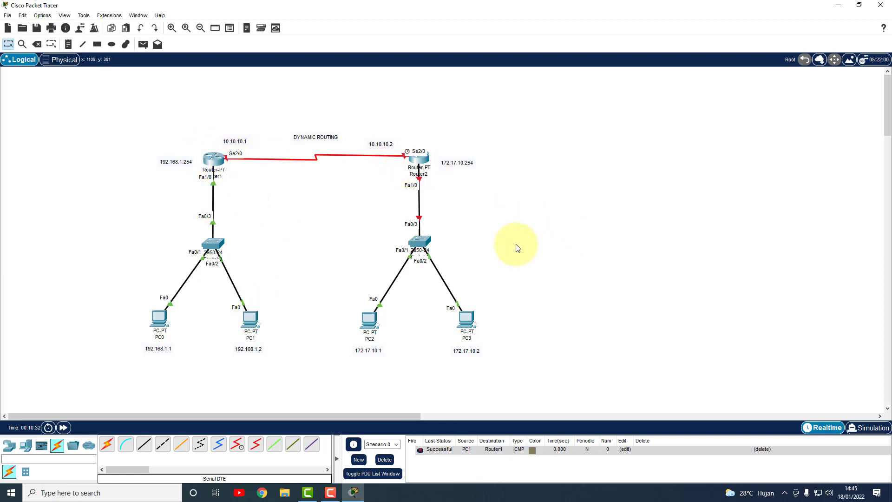
Open Router2's command line and decline the initial configuration dialog
left_click(425, 161)
left_click(352, 102)
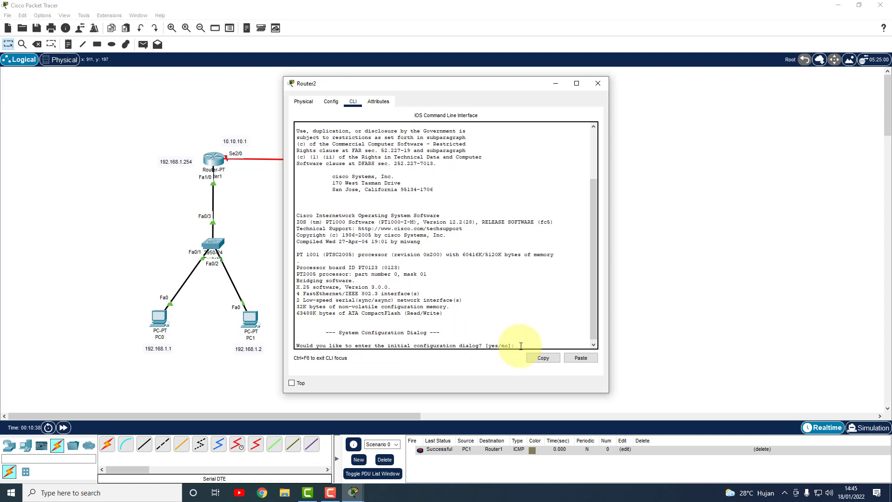
type("no")
key("Return")
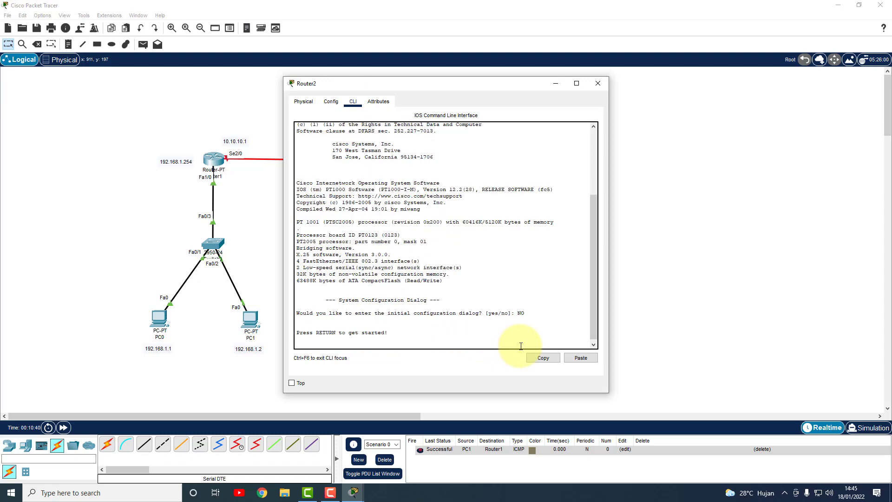
key("Return")
Enter privileged mode with enable and global configuration mode with conf t on Router2
type("EN")
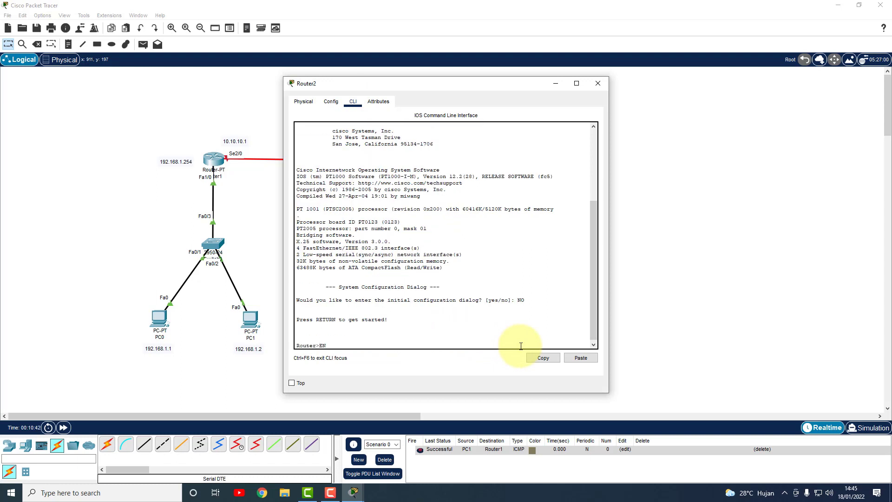
key("BackSpace")
key("BackSpace")
key("BackSpace")
type("enable")
key("Return")
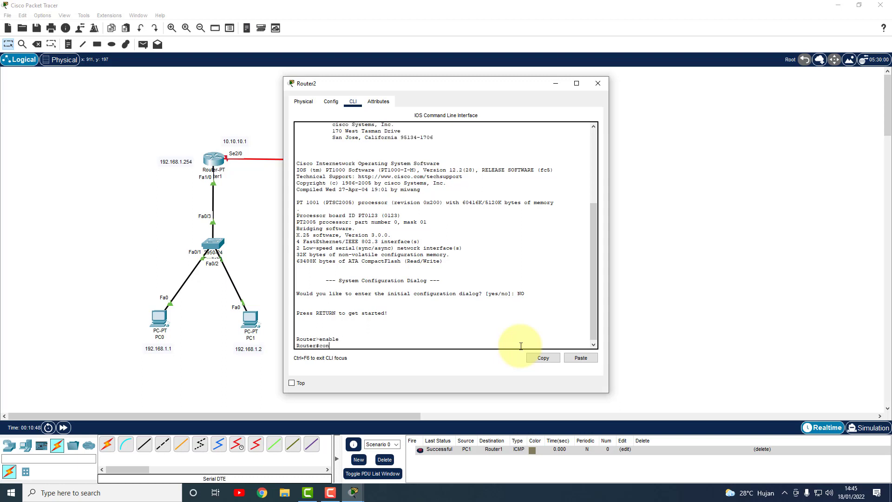
type("conf t")
key("Return")
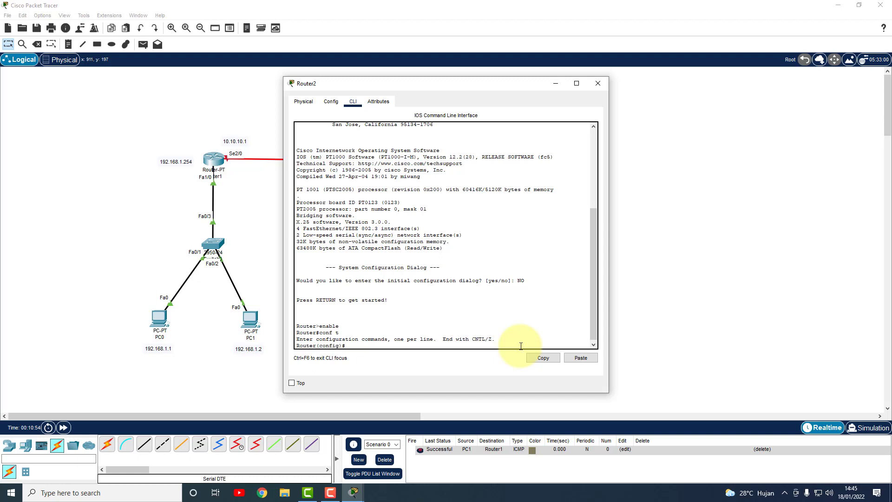
Configure Router2's interface fa1/0 with IP address 172.17.10.254 and mask 255.255.0.0, and bring it up with no shutdown
type("interface fa1/0")
key("Return")
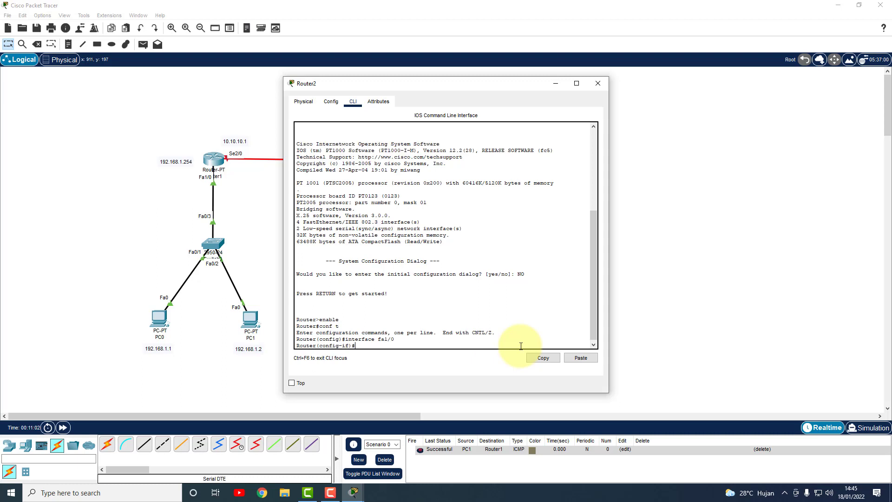
left_click_drag(443, 87, 652, 82)
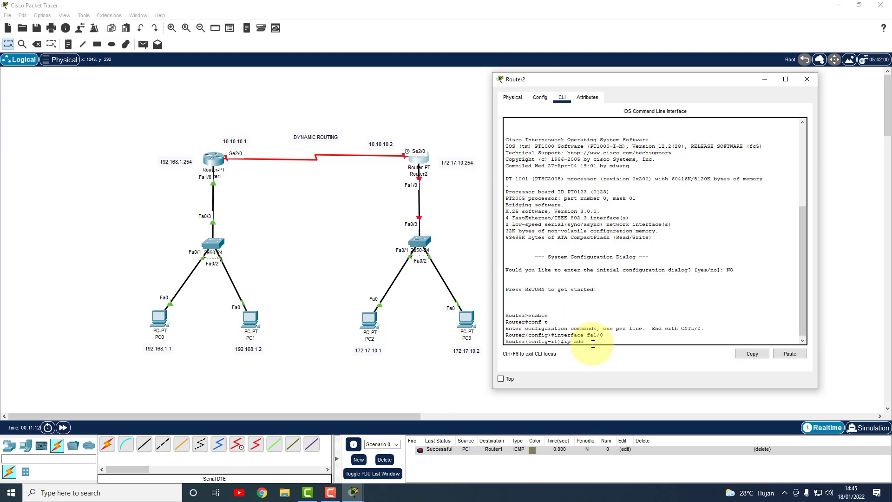
type("72.17.10.254 255.255.0.0")
key("Return")
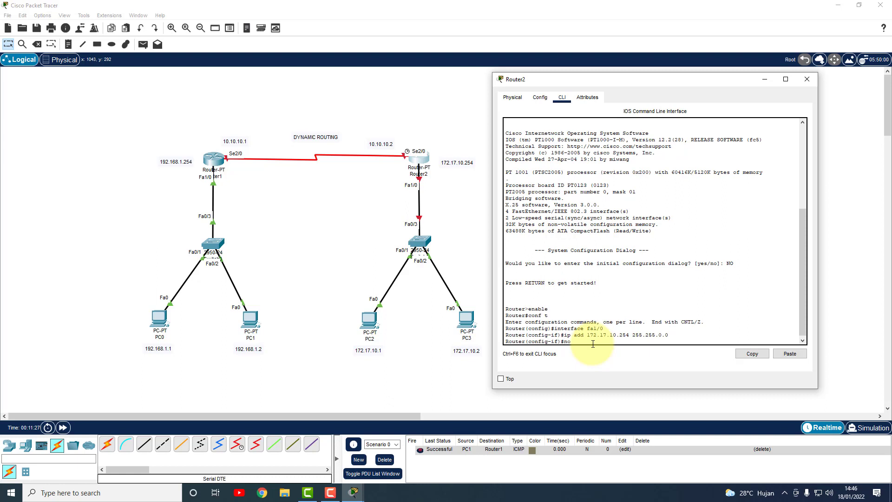
type("no shutdown")
key("Return")
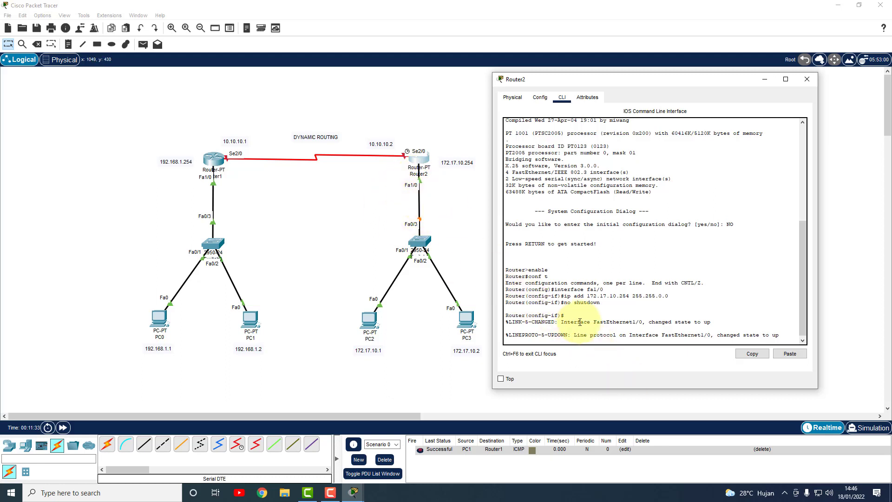
Exit fa1/0 interface mode, try the command "serial 2/0", and close Router2's window
key("Return")
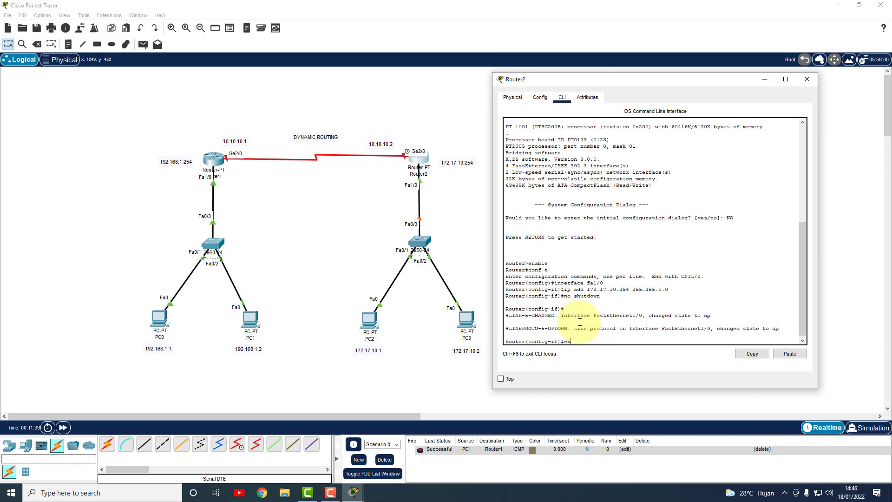
key("Return")
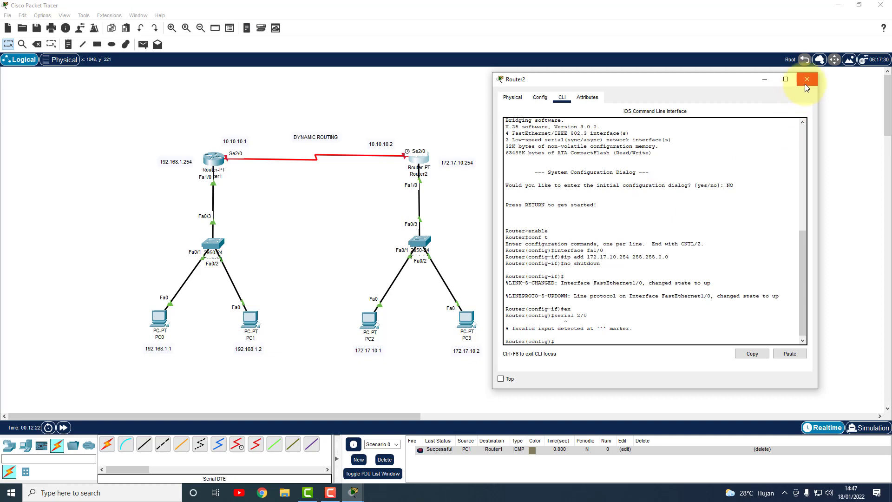
left_click(807, 79)
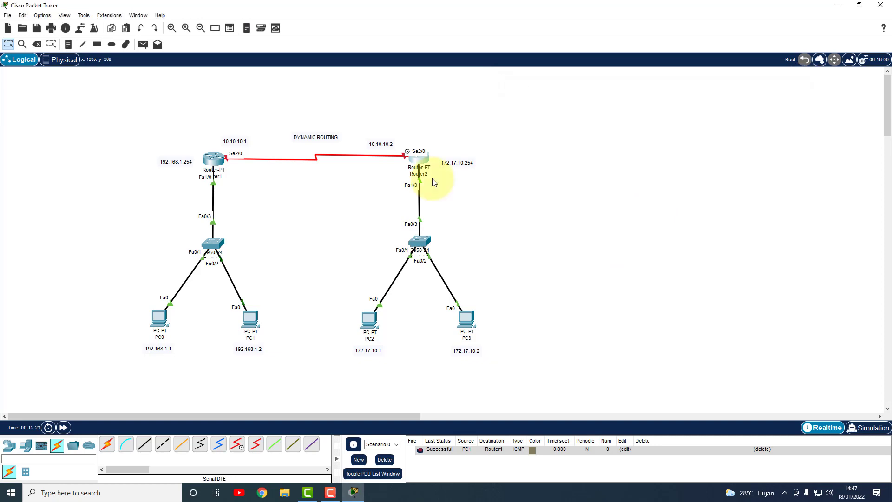
Enter interface serial2/0 on Router2 and assign it IP address 10.10.10.2 with mask 255.0.0.0
left_click(210, 163)
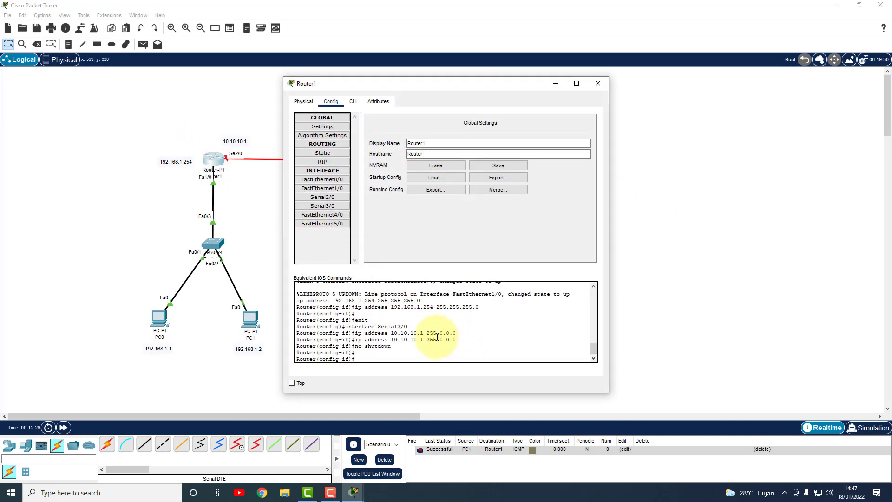
left_click(598, 83)
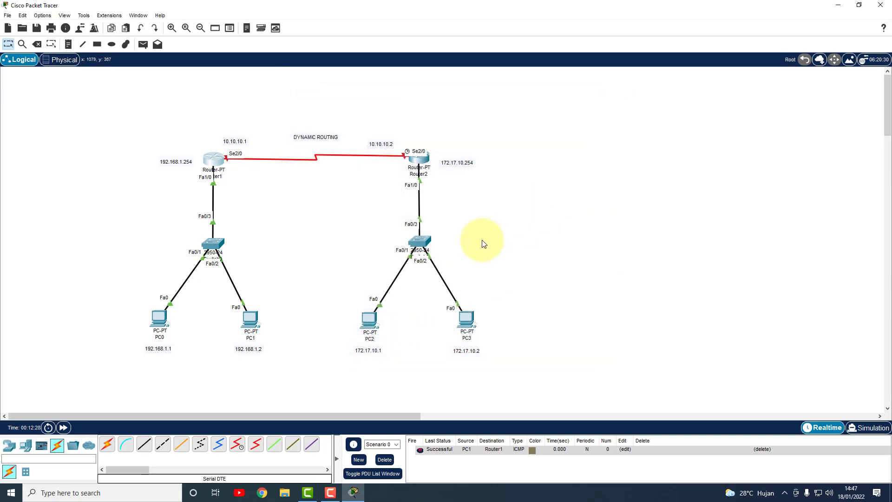
left_click(418, 158)
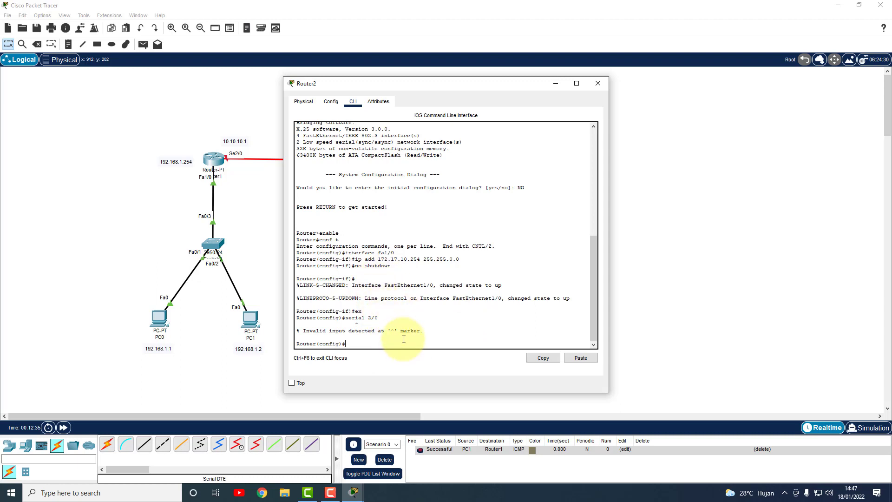
type("interface serial2/0")
key("Return")
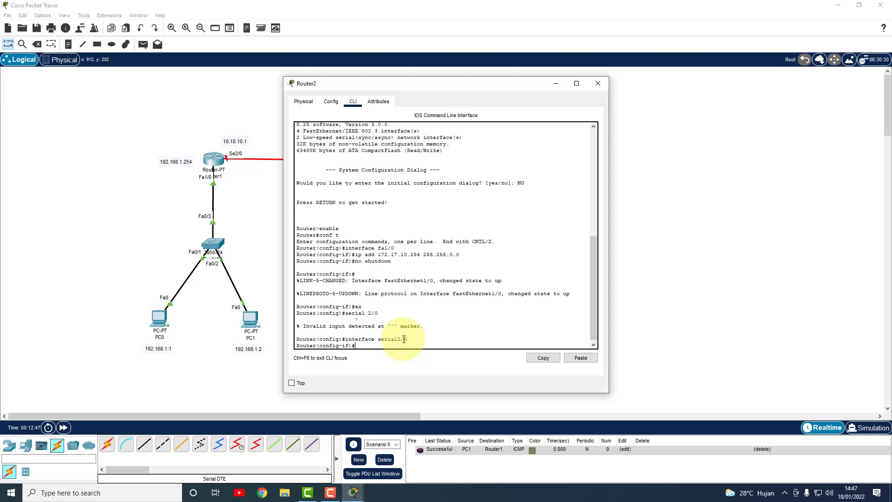
type("ip add")
left_click_drag(466, 84, 689, 80)
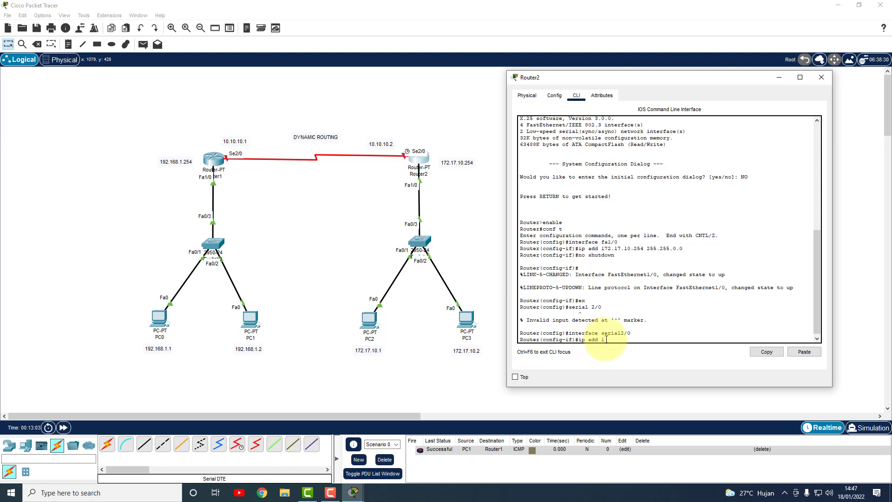
type("0.10.10.2 255.0.0.0")
key("Return")
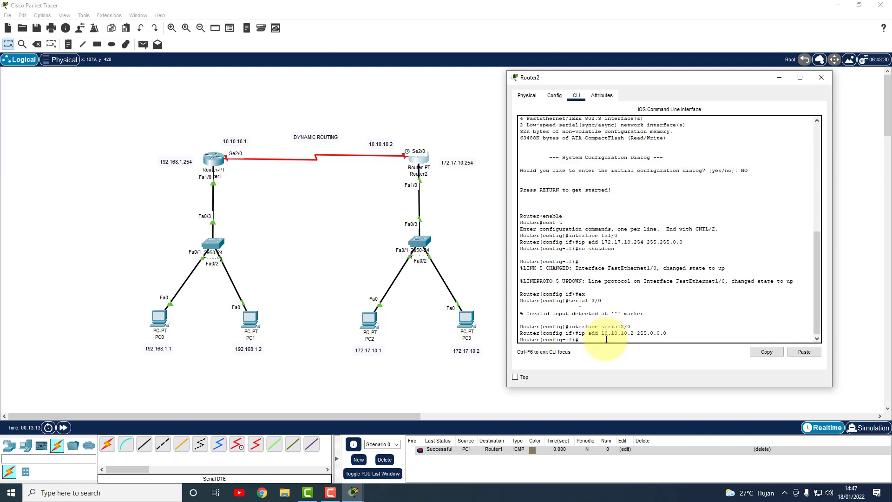
Bring up Router2's serial2/0 with no shutdown, exit interface mode with ex, and close Router2's window
type("no shutdown")
key("Return")
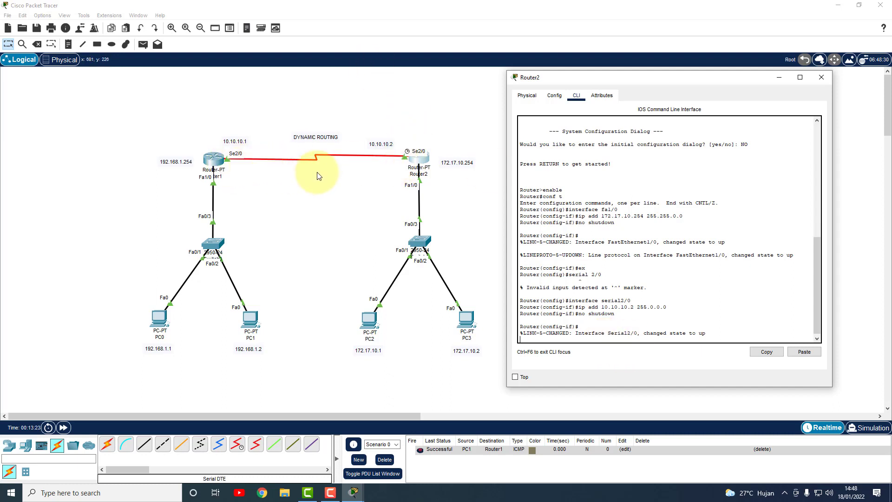
key("Return")
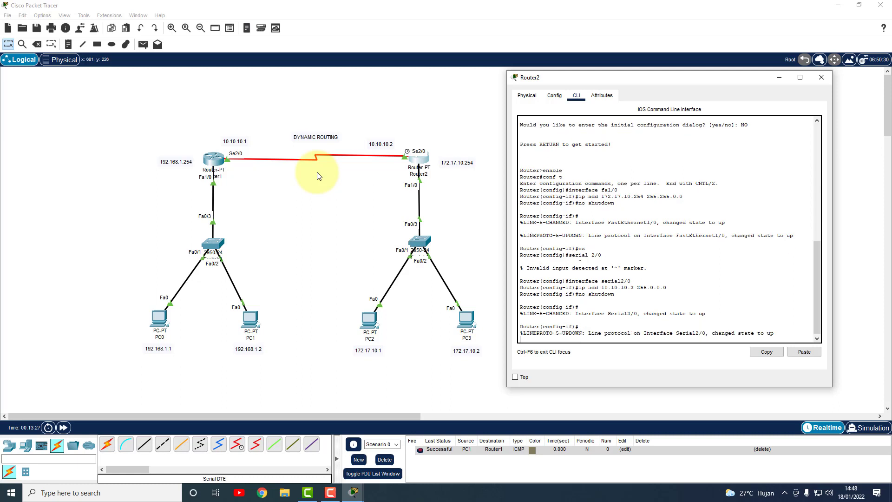
key("Return")
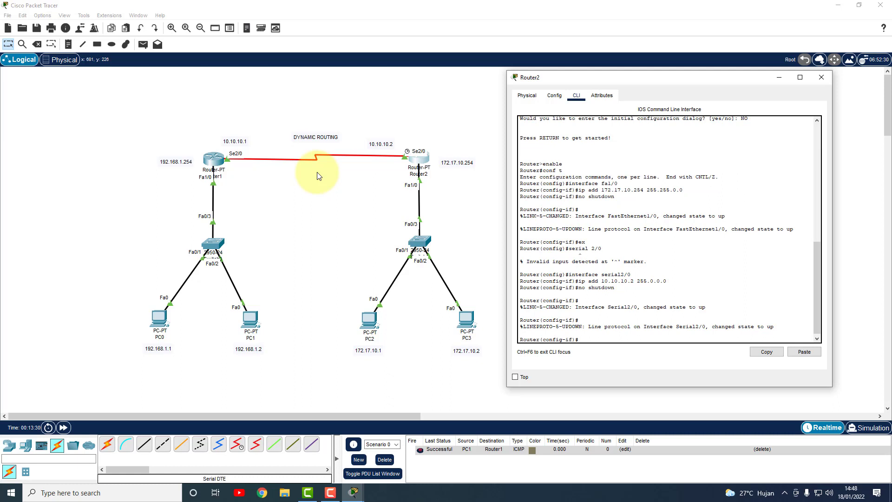
key("Return")
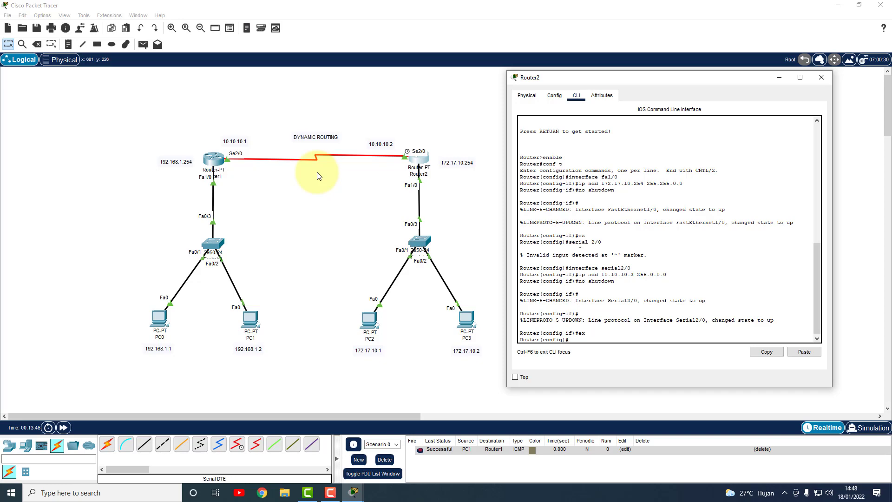
left_click(820, 77)
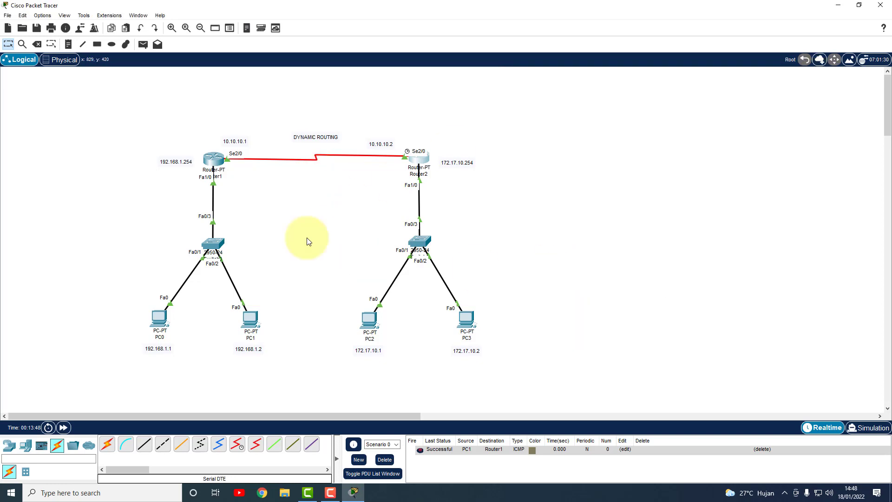
left_click(214, 160)
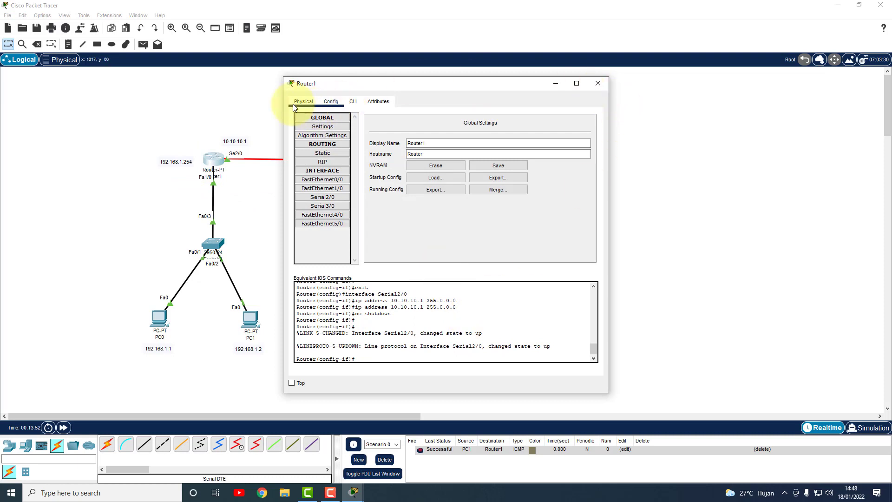
left_click(333, 161)
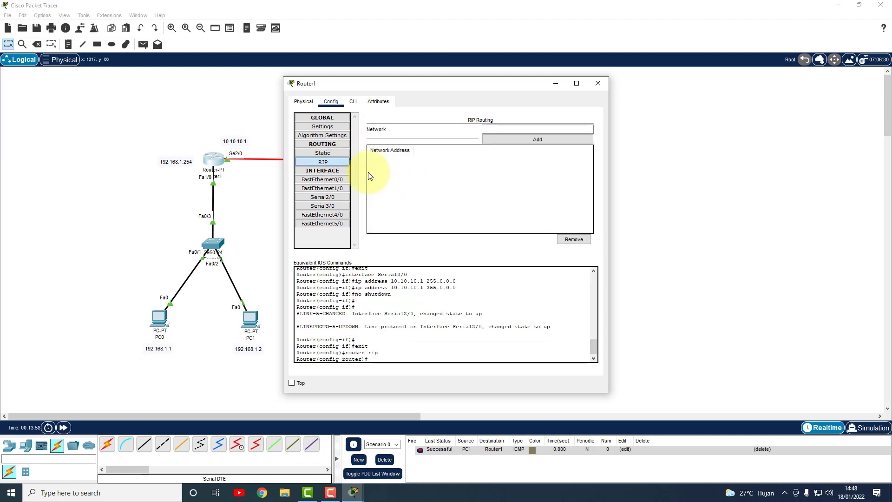
left_click(597, 83)
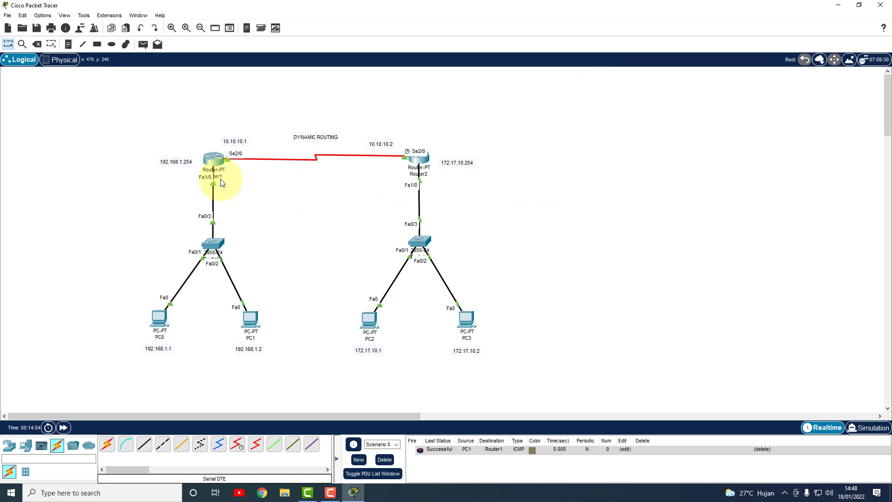
Open Router1's RIP routing settings and add the network 172.17.0.0
left_click(216, 162)
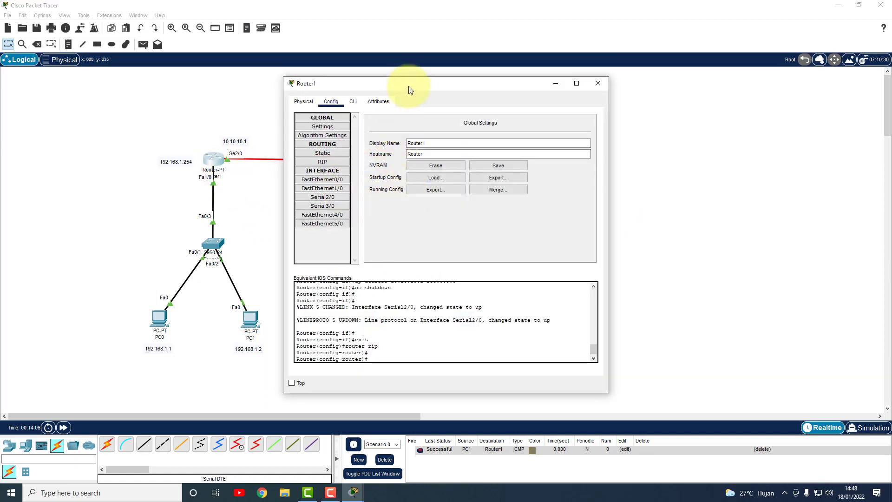
left_click_drag(408, 85, 617, 82)
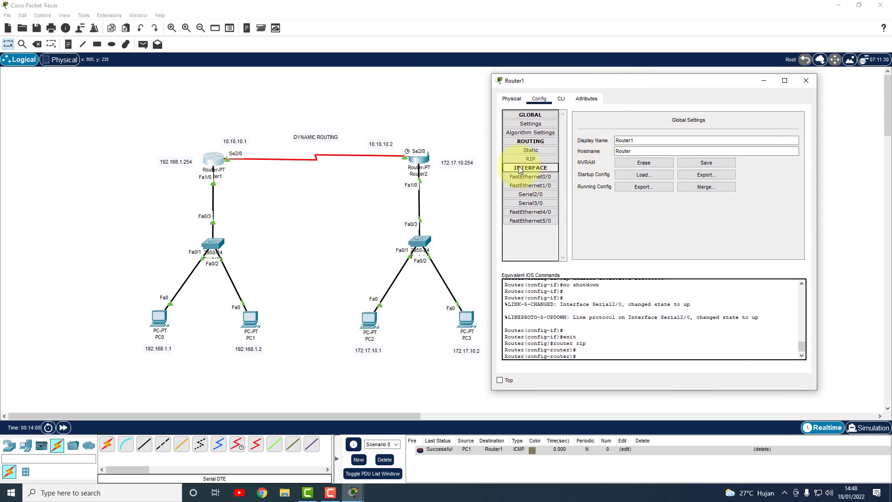
left_click(532, 159)
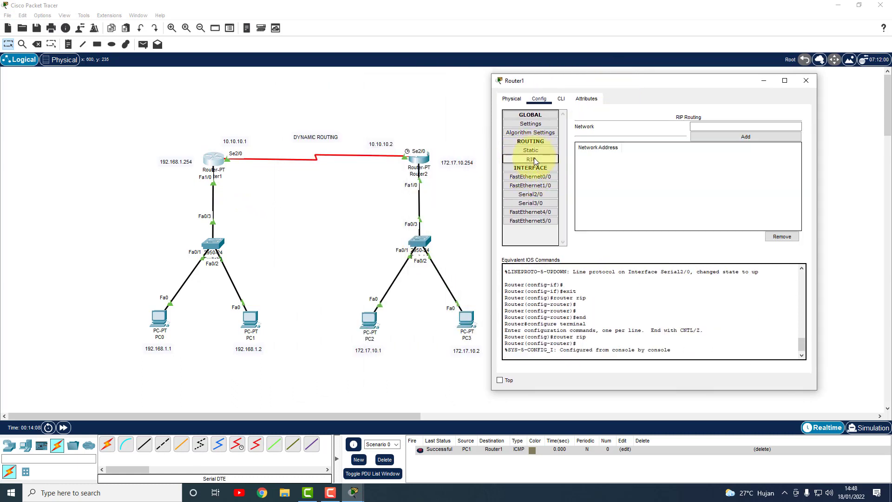
left_click(716, 125)
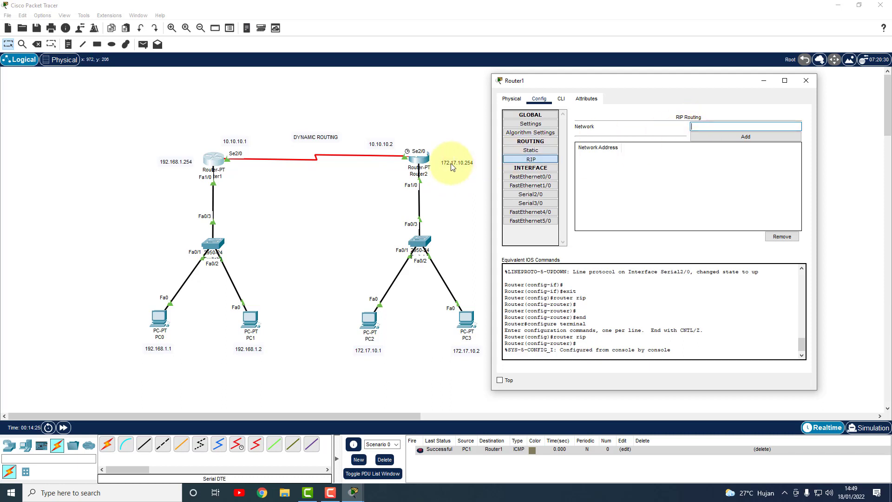
left_click(706, 127)
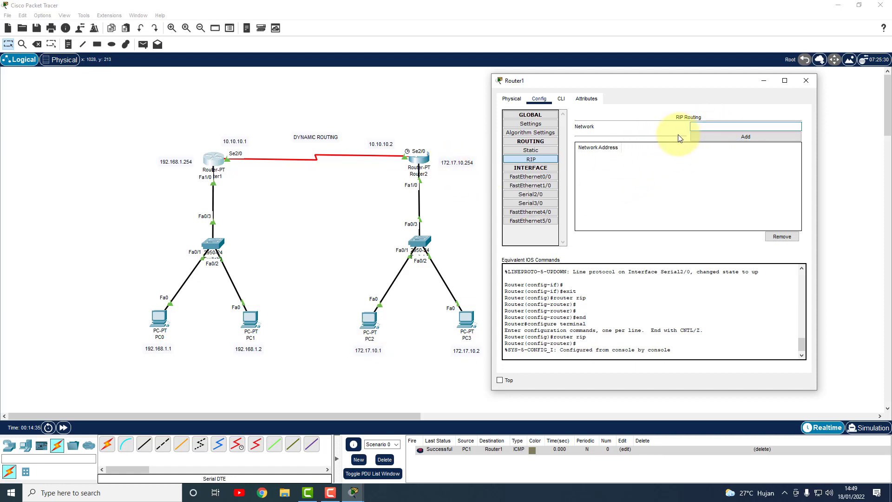
type("172.17.0.0")
left_click(707, 137)
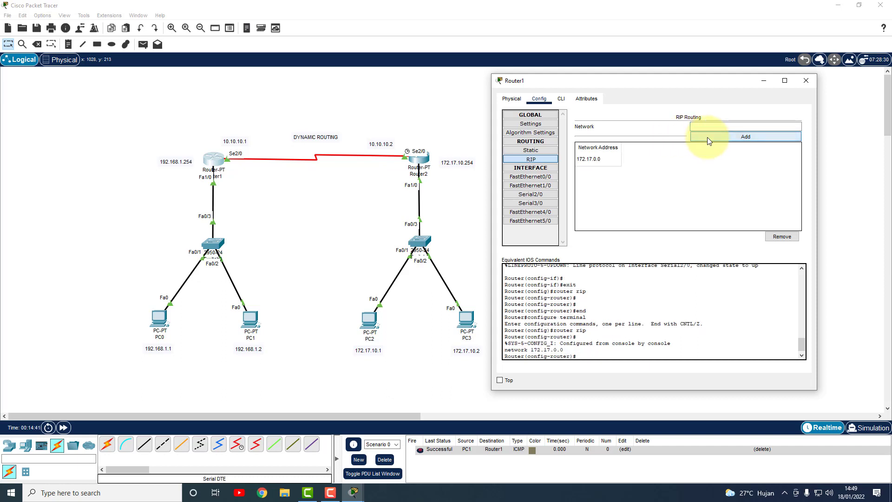
Add the networks 10.0.0.0 and 192.168.1.0 to Router1's RIP routing, and close Router1's window
left_click(705, 127)
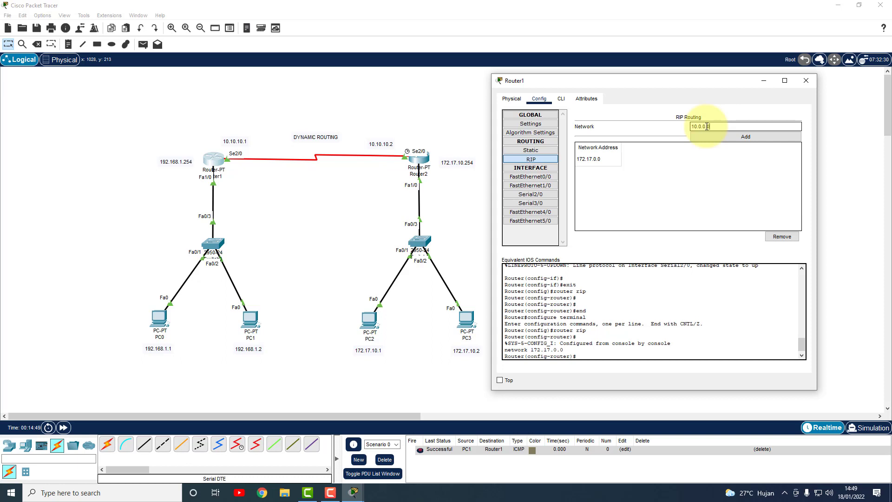
left_click(710, 138)
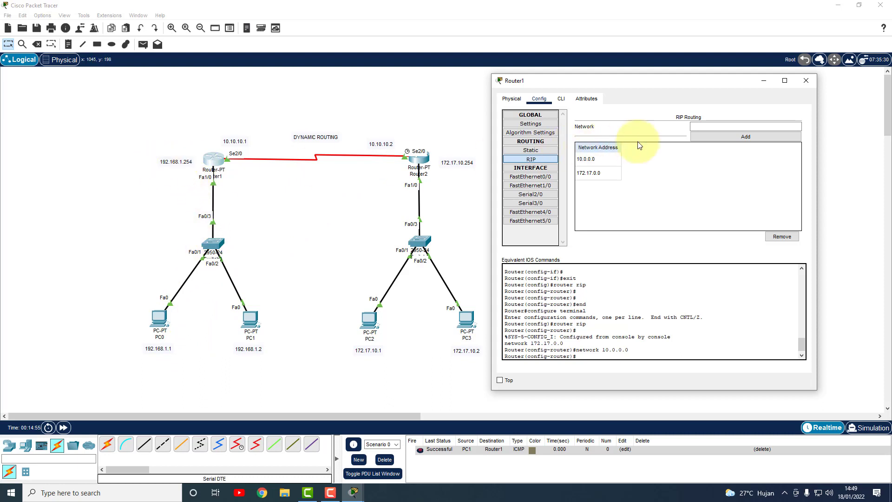
left_click(698, 128)
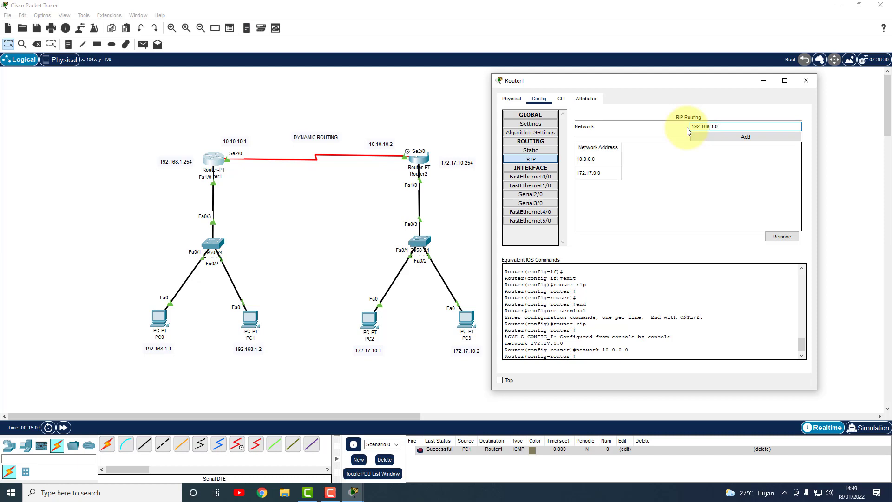
left_click(695, 135)
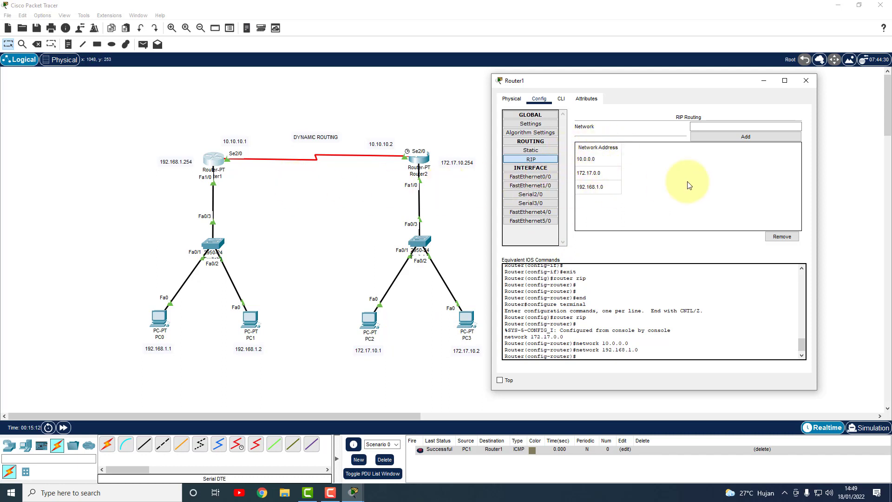
left_click(806, 82)
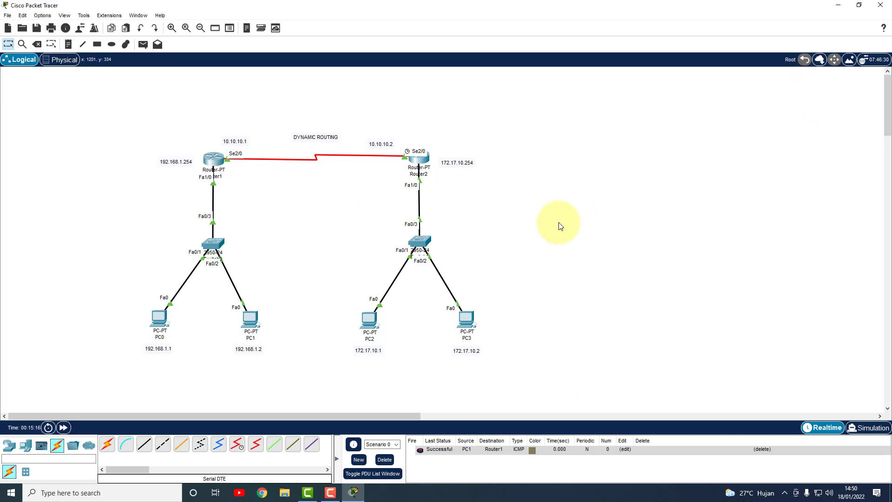
Start RIP configuration on Router2's command line with router rip and add network 172.17.0.0
left_click(421, 161)
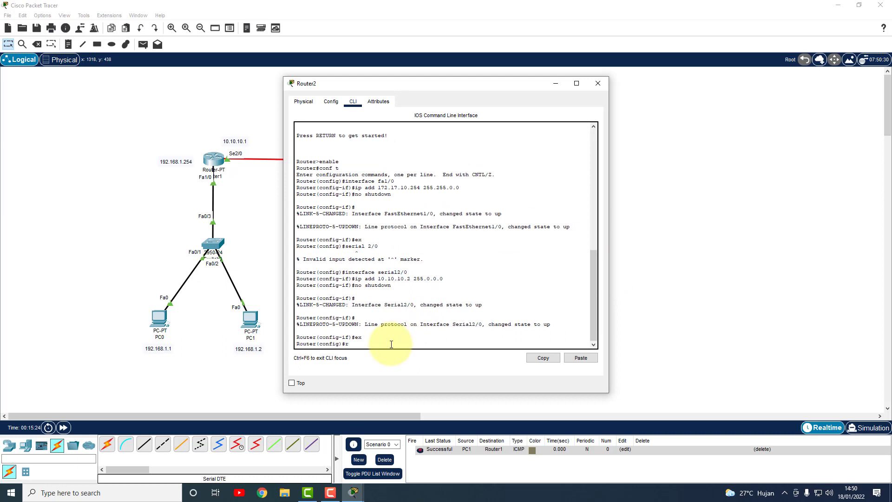
type("outer rip")
key("Return")
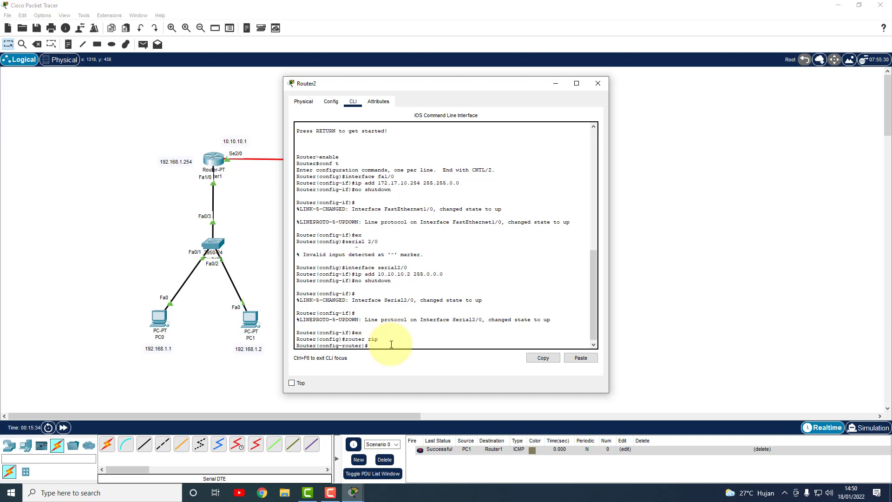
type("work 172.17.0.0")
key("Return")
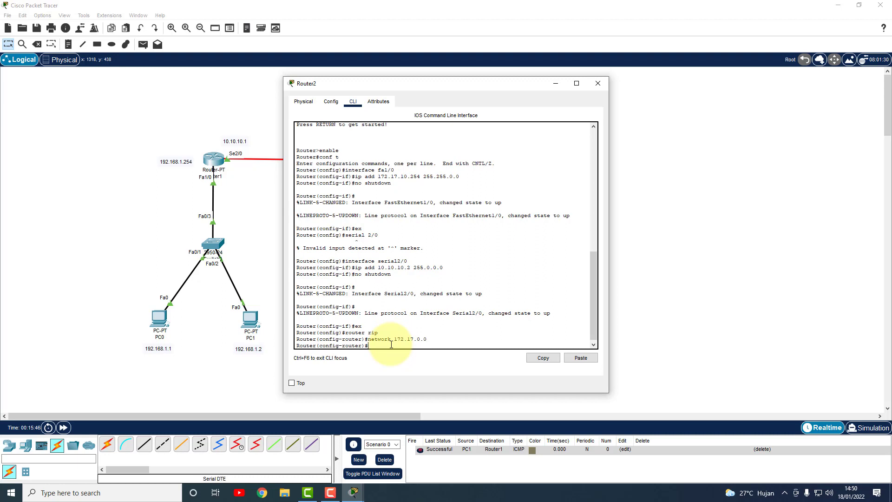
Add the networks 10.0.0.0 and 192.168.1.0 to Router2's RIP configuration using network commands
type("ner")
key("BackSpace")
type("etw")
key("BackSpace")
key("BackSpace")
key("BackSpace")
type("work 10.0.")
key("Return")
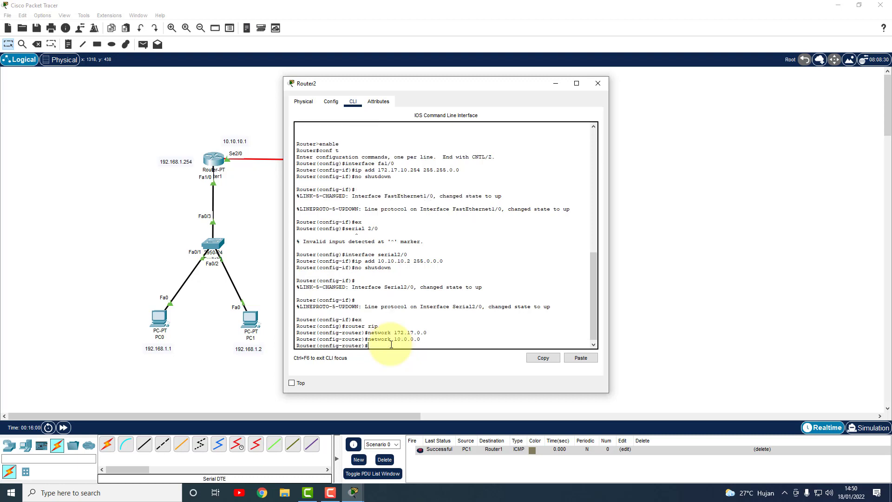
type("network 192.168.1.")
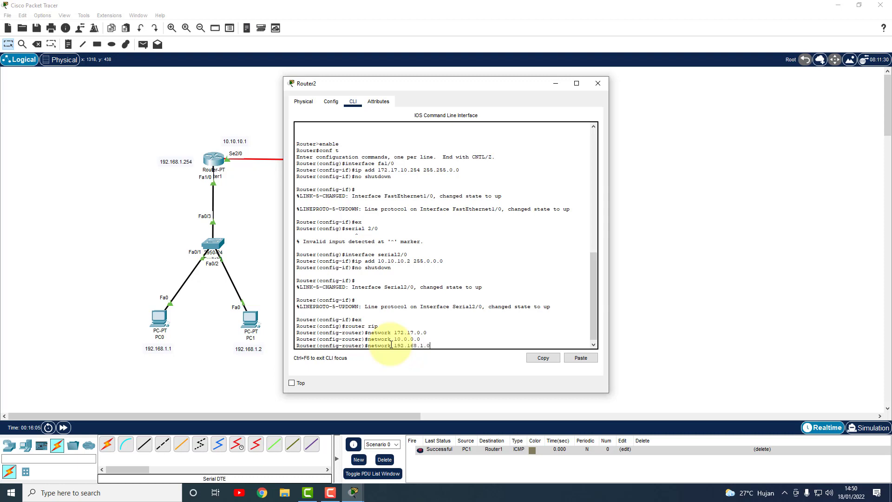
type("0")
key("Return")
Exit Router2's configuration modes with ex, save the configuration with write, and close Router2's window
type("ex")
key("Return")
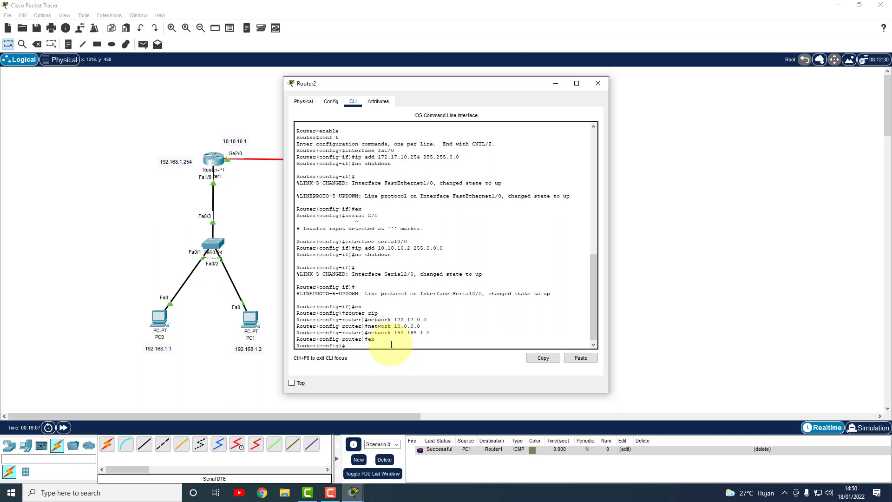
key("Return")
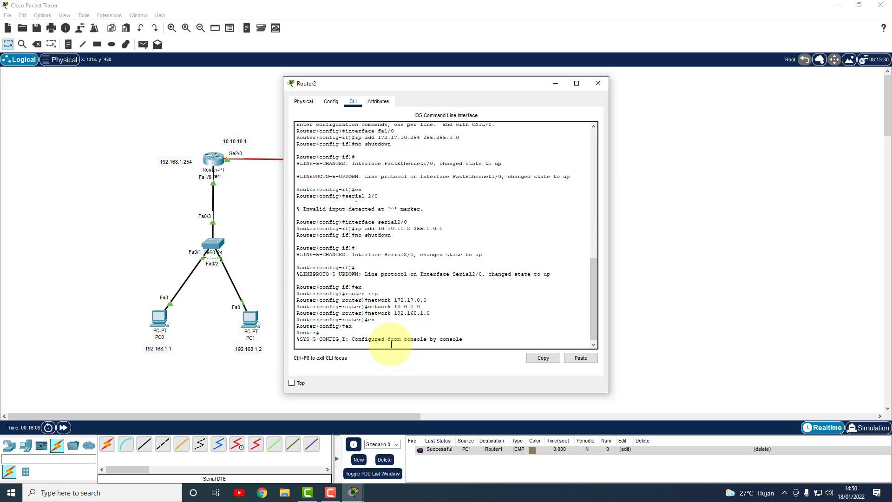
key("Return")
type("write")
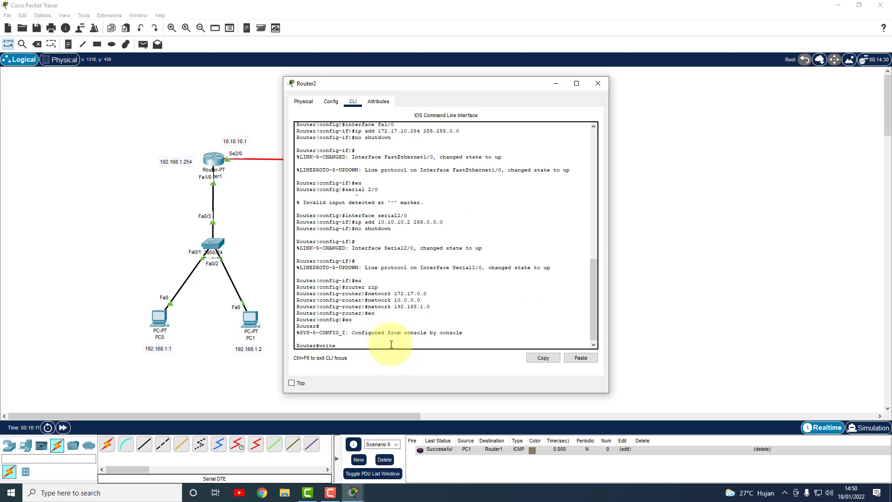
key("Return")
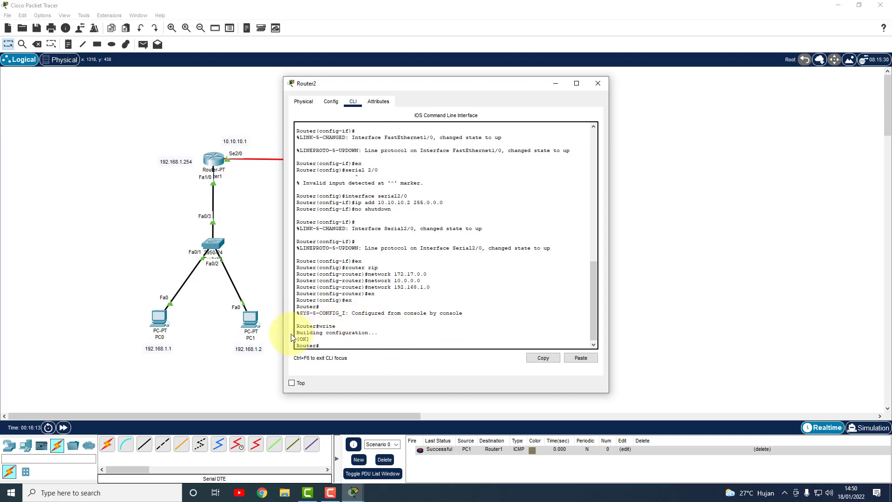
left_click(598, 84)
Exit Router1's configuration modes on its command line with ex, save the configuration with write, and close Router1's window
left_click(214, 160)
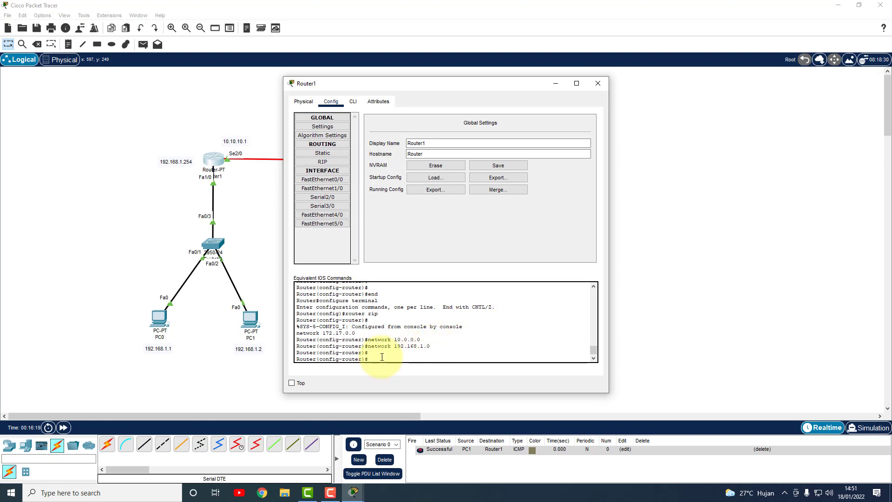
left_click(354, 105)
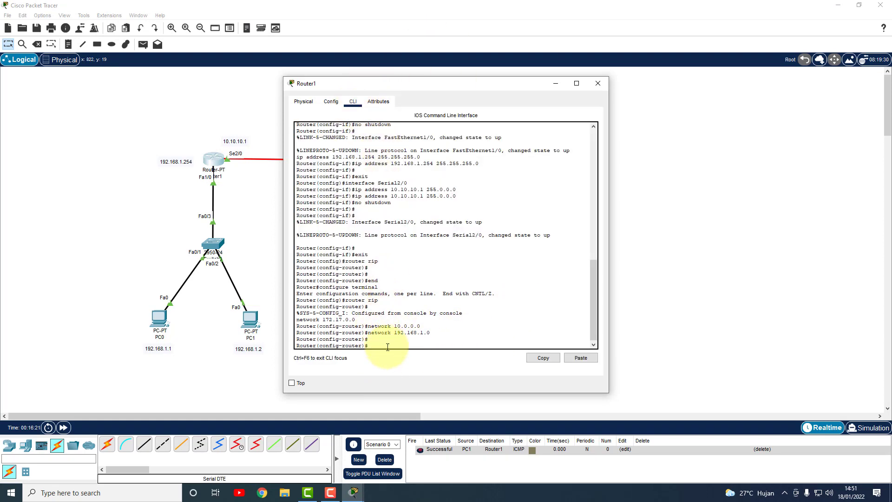
key("Return")
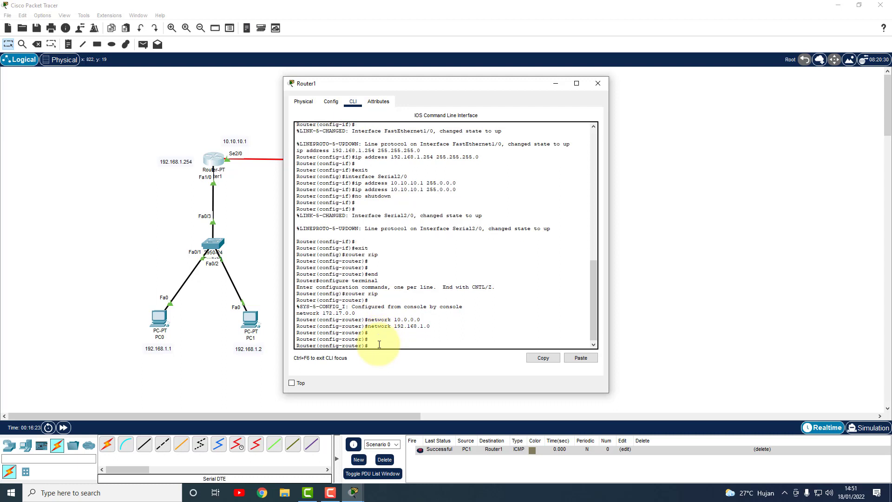
type("ex")
key("Return")
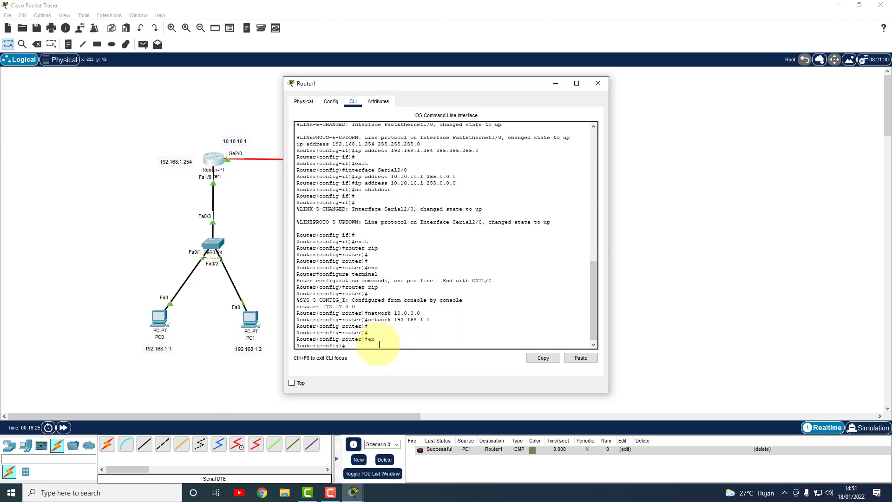
type("ex")
key("Return")
key("Return")
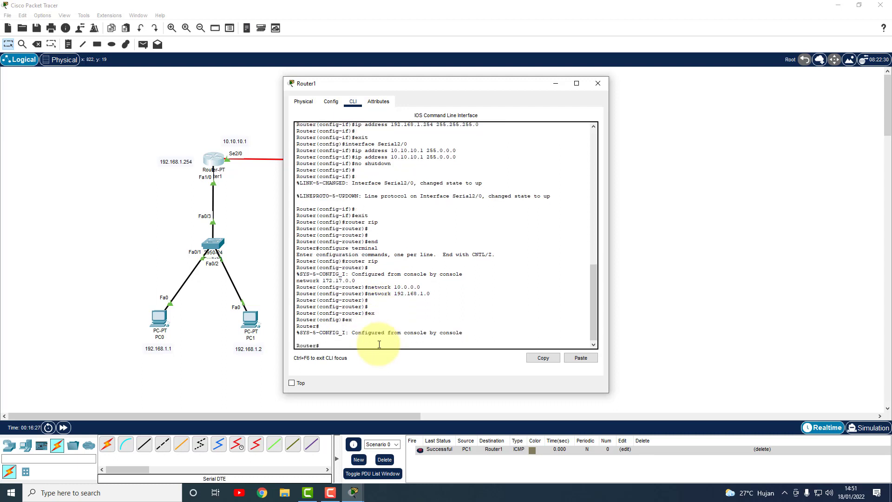
type("write")
key("Return")
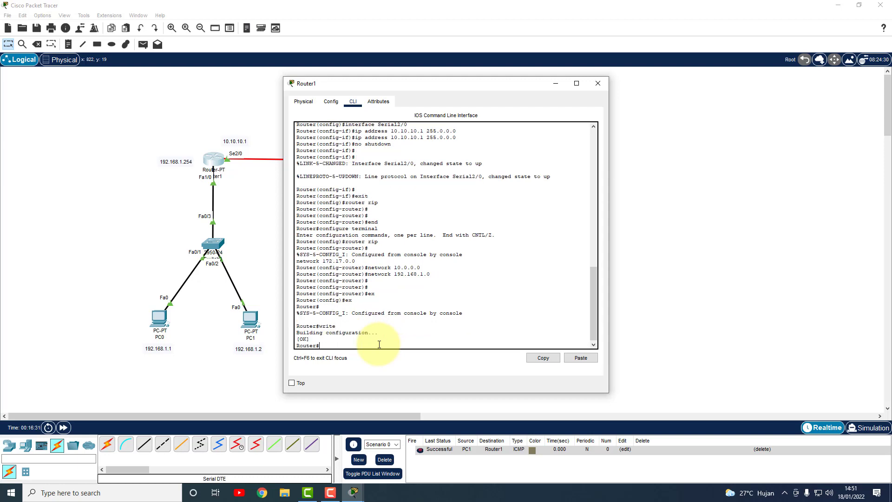
left_click(598, 83)
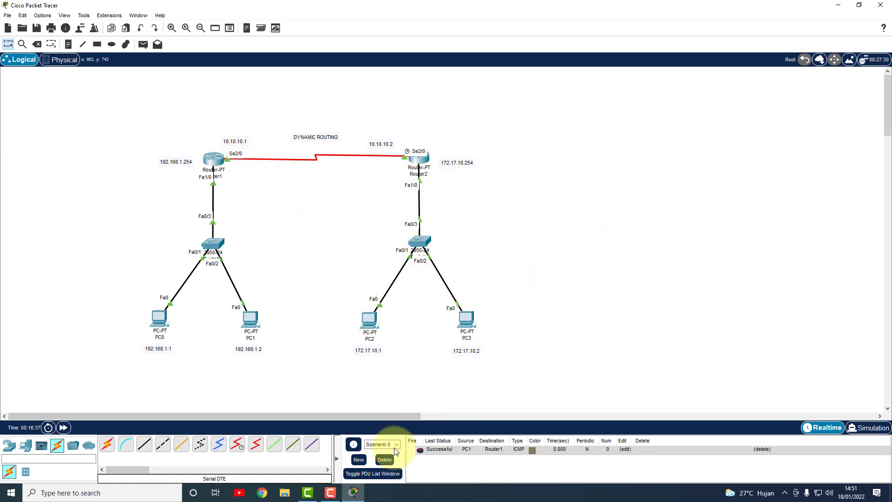
Delete the current PDU scenario's test entry, and ping 172.17.10.1 from PC0's command prompt
left_click(385, 459)
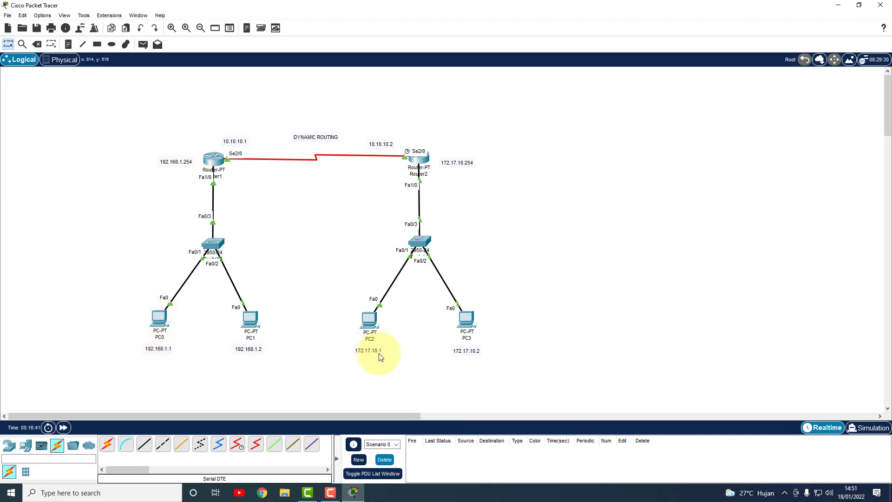
double_click(159, 319)
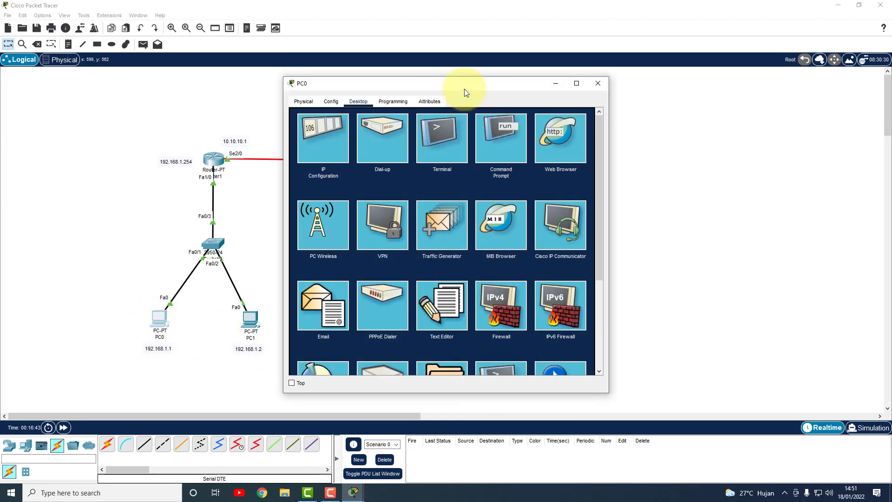
left_click_drag(464, 88, 634, 81)
left_click(666, 132)
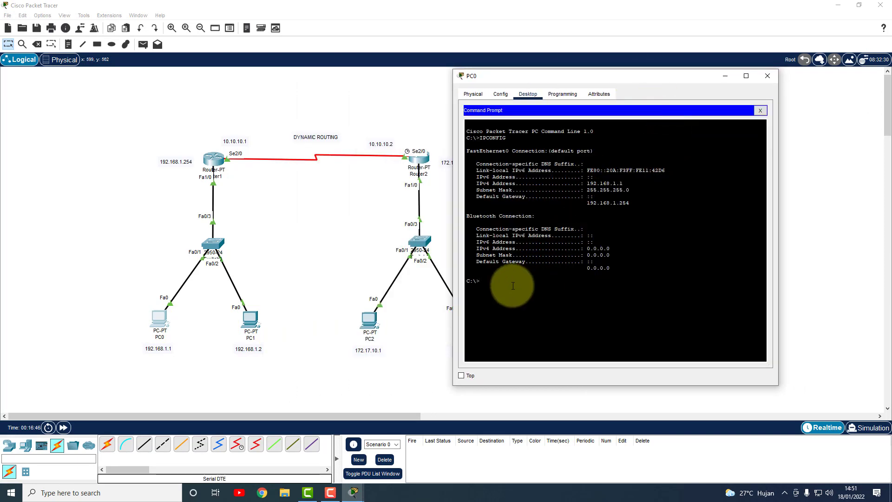
type("ping 192.16")
key("BackSpace")
type("72.17.10.1")
key("Return")
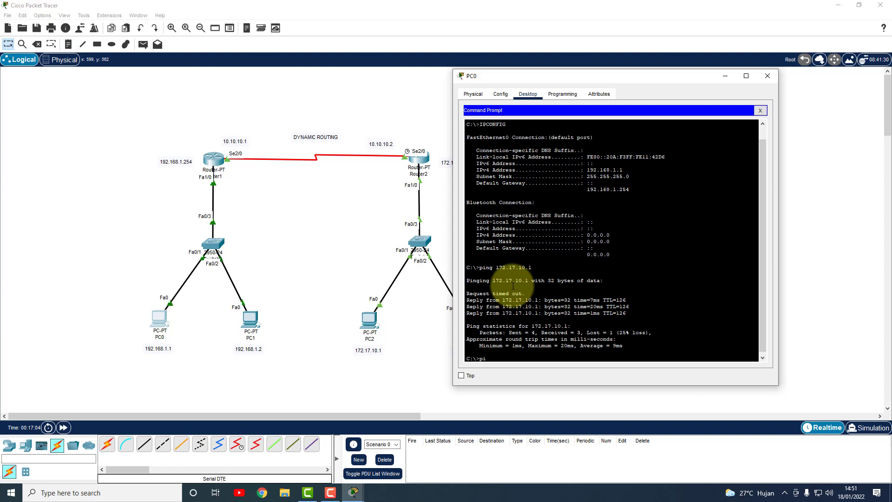
Repeat the ping to 172.17.10.1 from PC0
type("ping 19")
key("BackSpace")
key("BackSpace")
type("72.17.10.1")
key("Return")
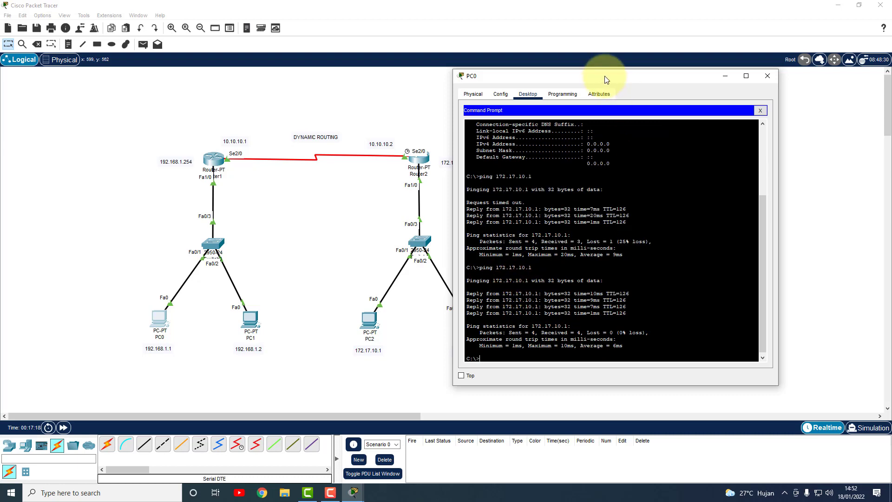
Ping PC3 at 172.17.10.2 from PC0's command prompt, and close PC0's window
left_click_drag(608, 78, 660, 74)
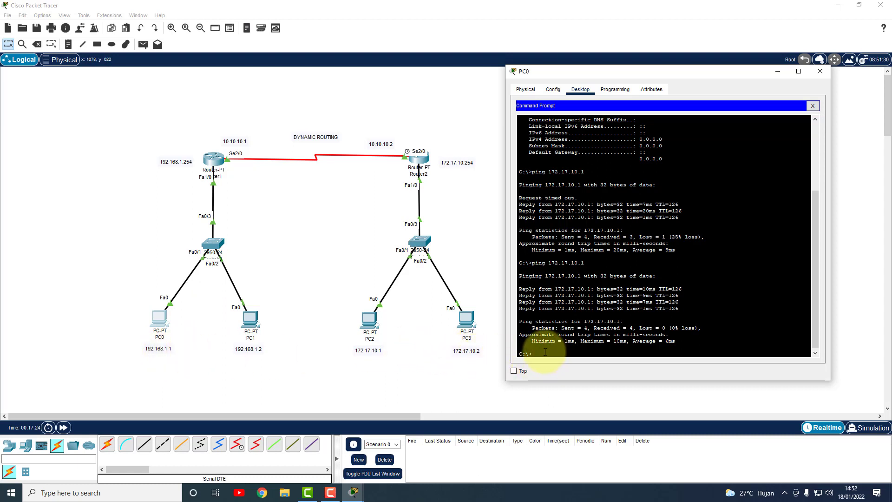
type("ing 172.17")
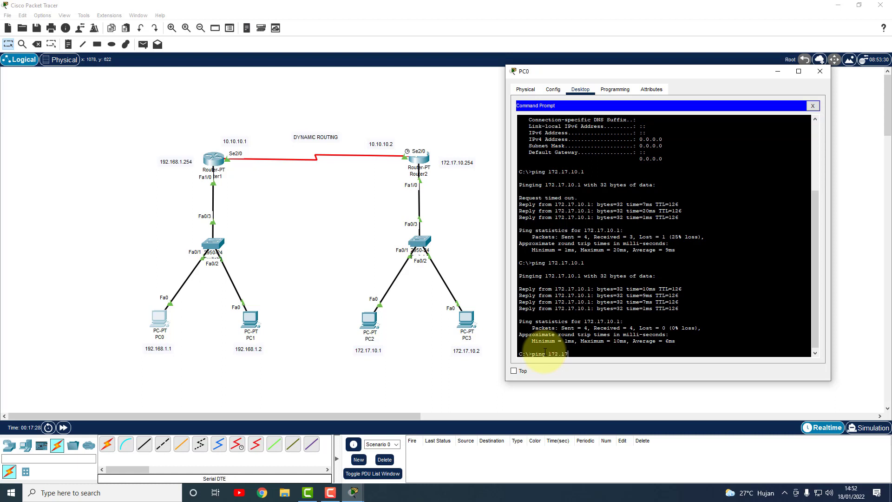
type(".10.2")
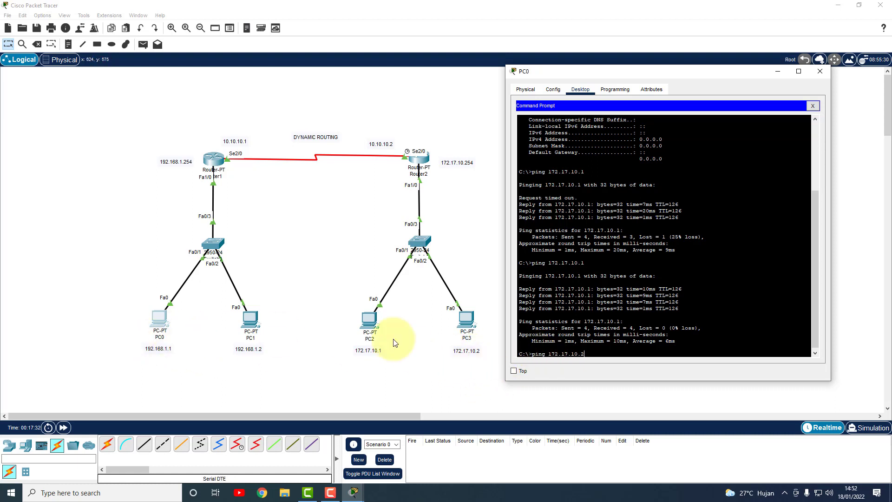
key("Return")
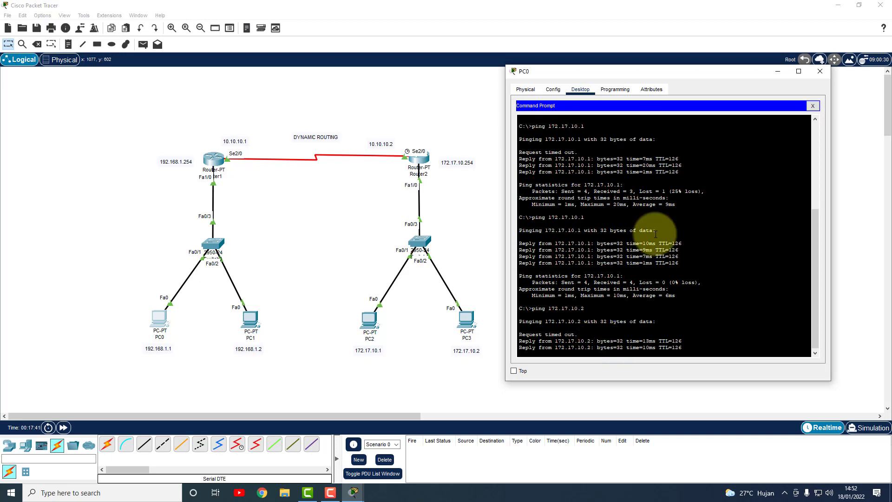
left_click(814, 75)
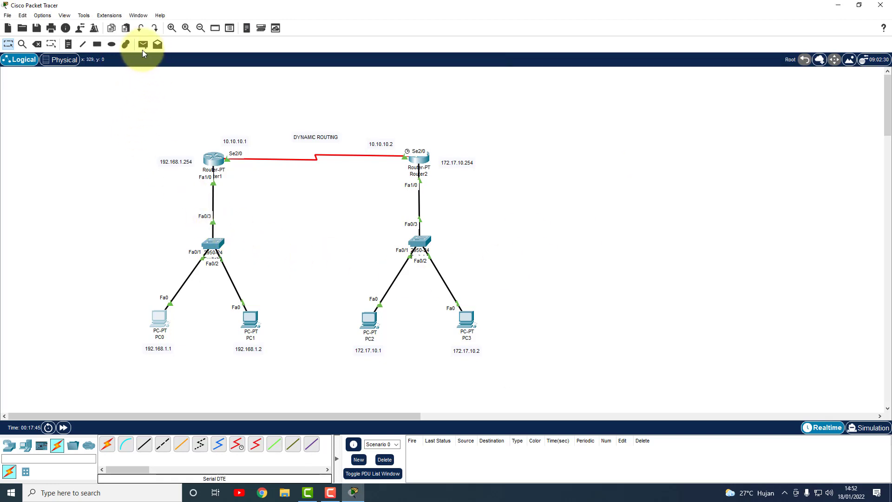
Send simple PDUs from PC1 to PC2 and from PC3 to PC1 to test connectivity between the networks
left_click(143, 46)
left_click(249, 320)
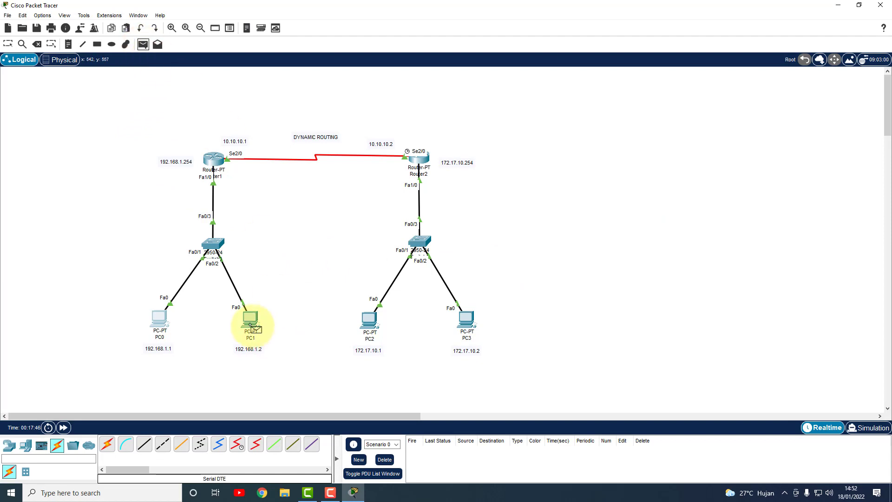
left_click(370, 325)
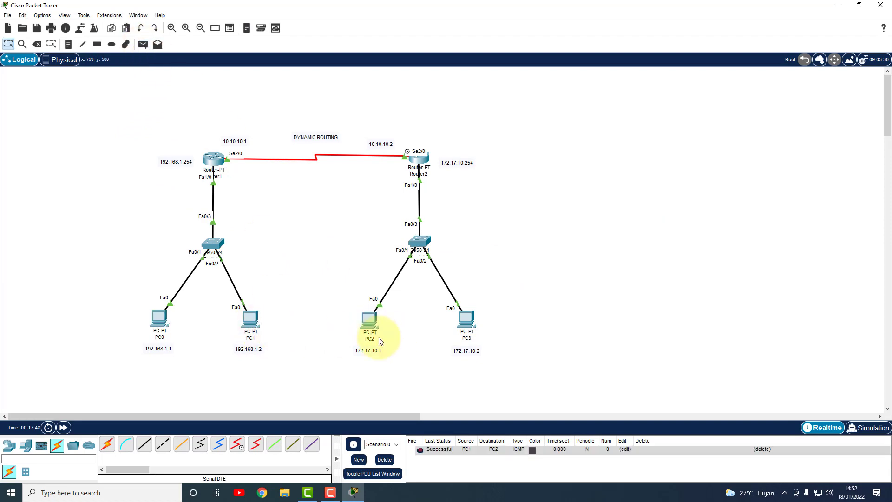
left_click(142, 44)
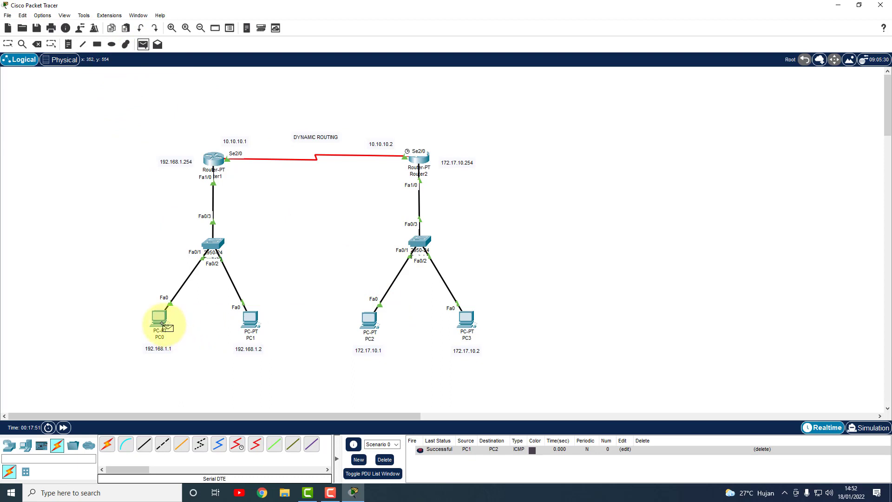
left_click(467, 323)
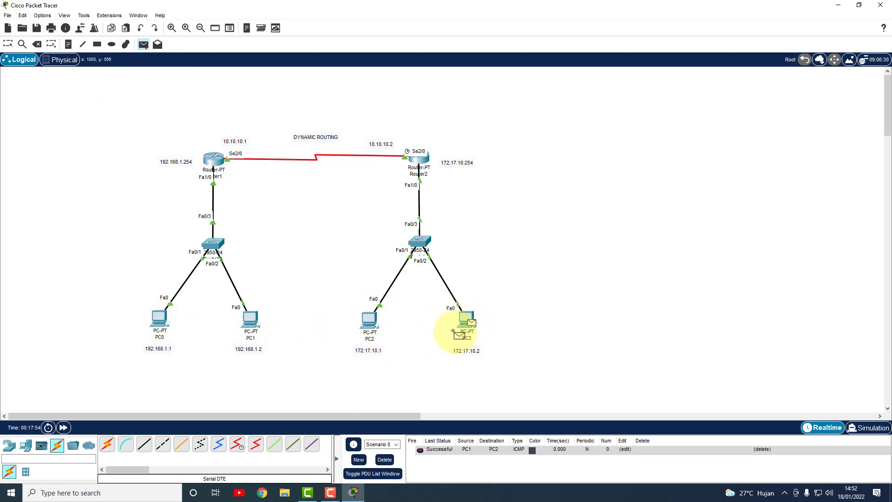
left_click(252, 322)
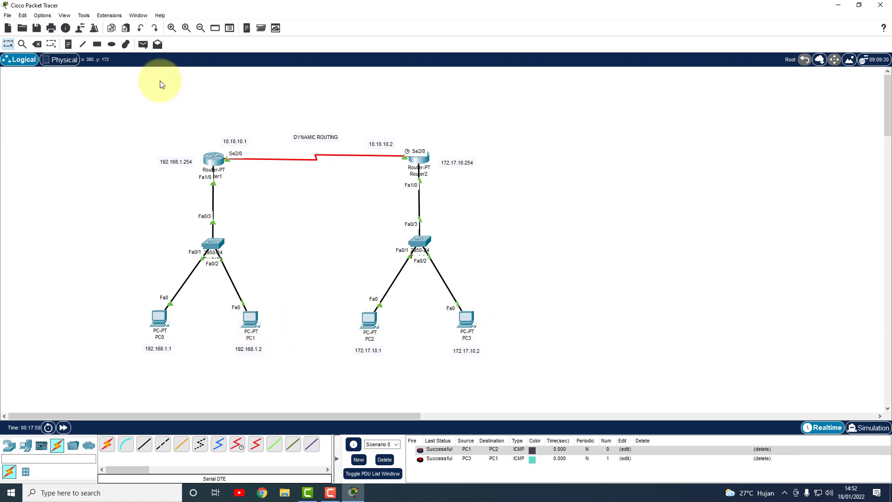
Send a simple PDU from PC2 to PC0, and delete the scenario to clear the PDU list
left_click(142, 45)
left_click(370, 328)
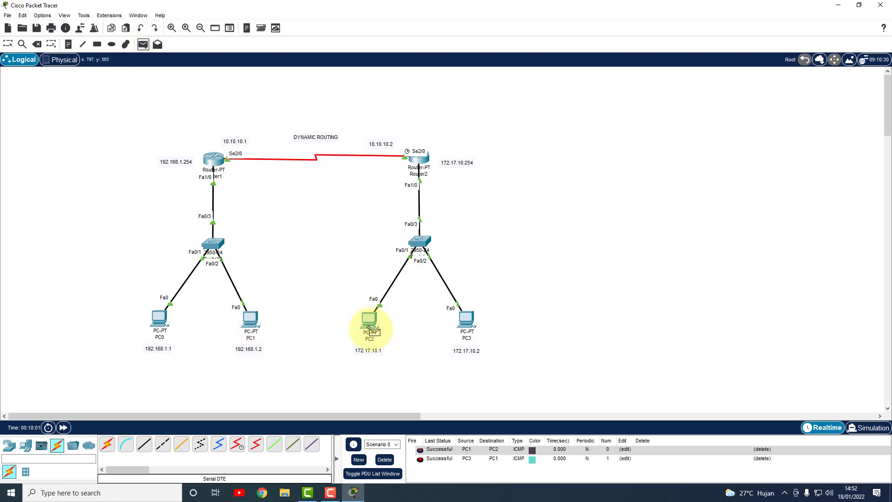
left_click(158, 322)
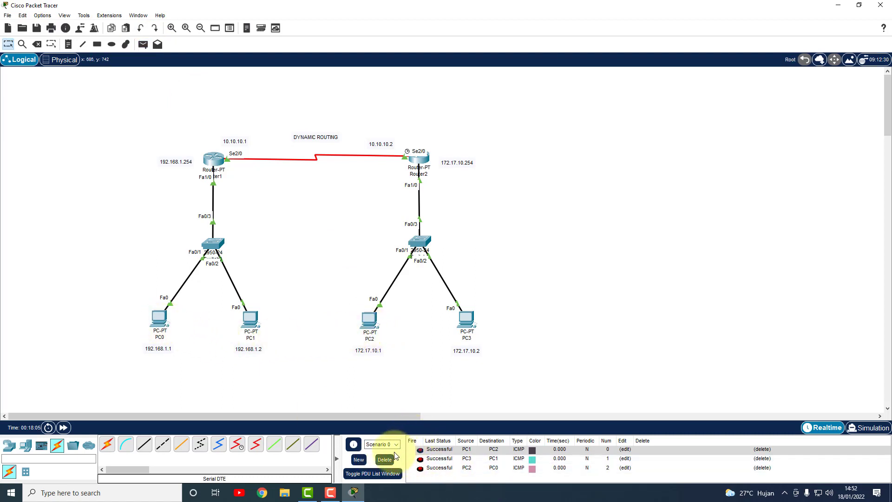
left_click(385, 460)
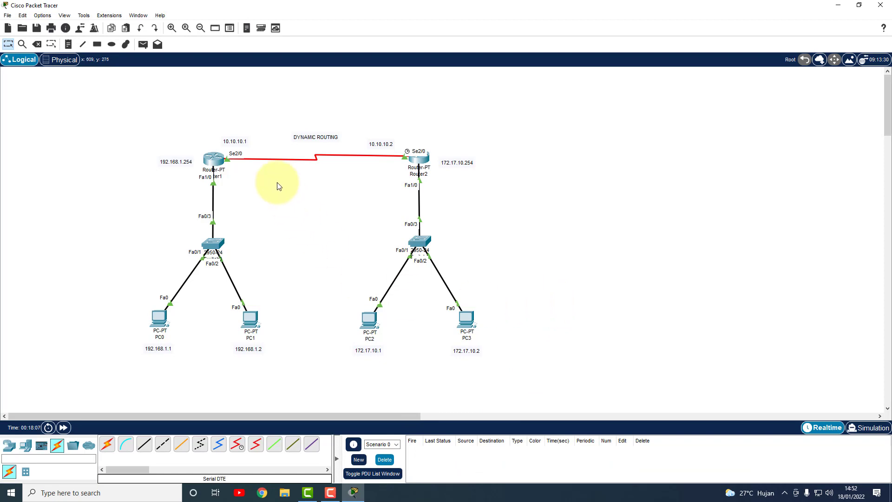
Review Router1's RIP network addresses and its physical modules, and close Router1's window
left_click(214, 159)
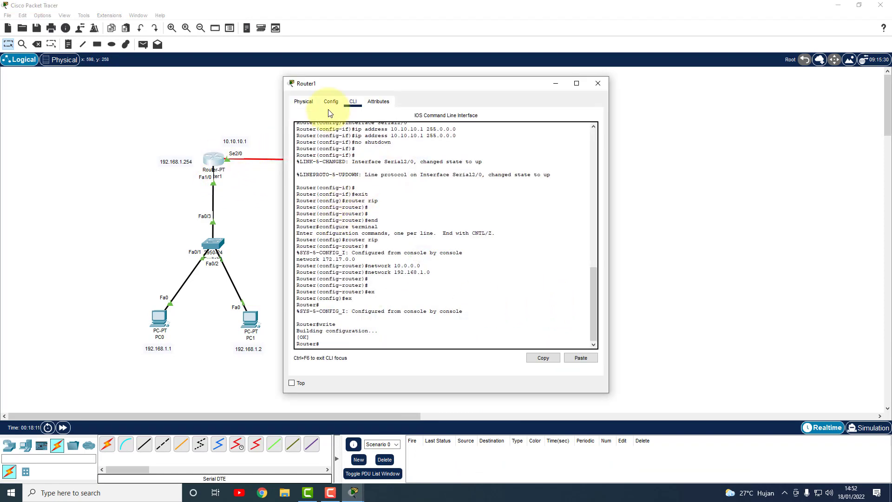
left_click(331, 101)
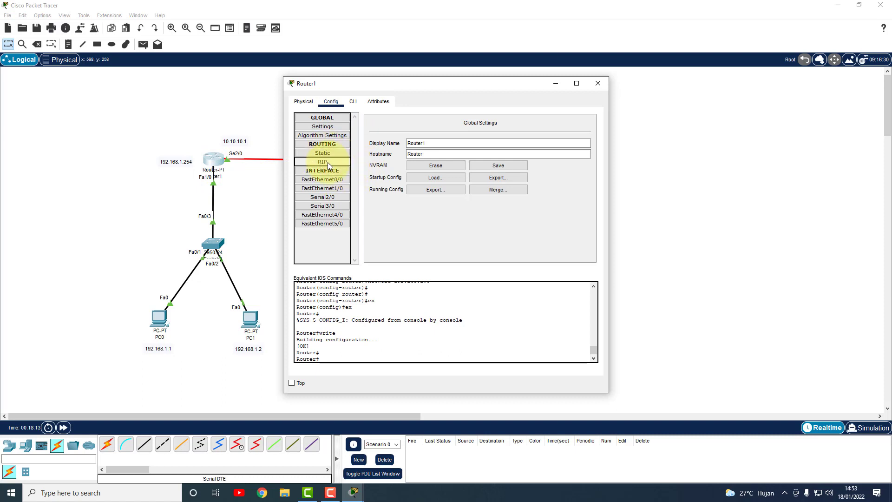
left_click(328, 163)
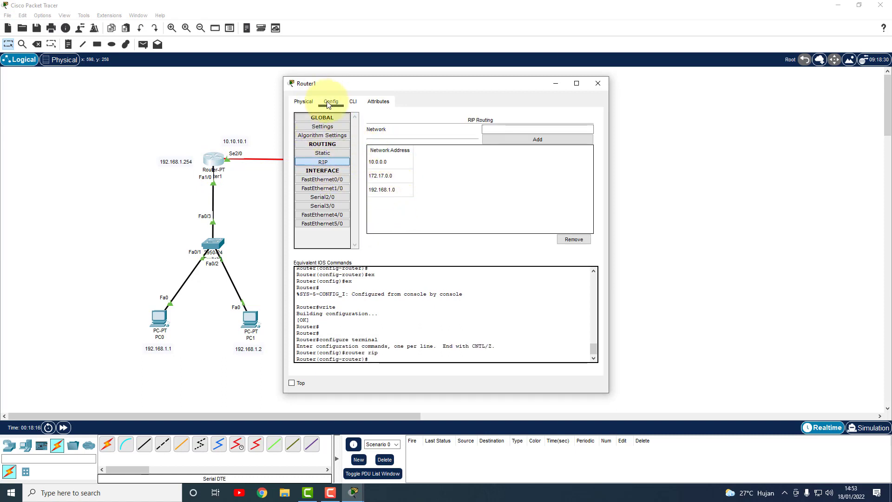
left_click(303, 101)
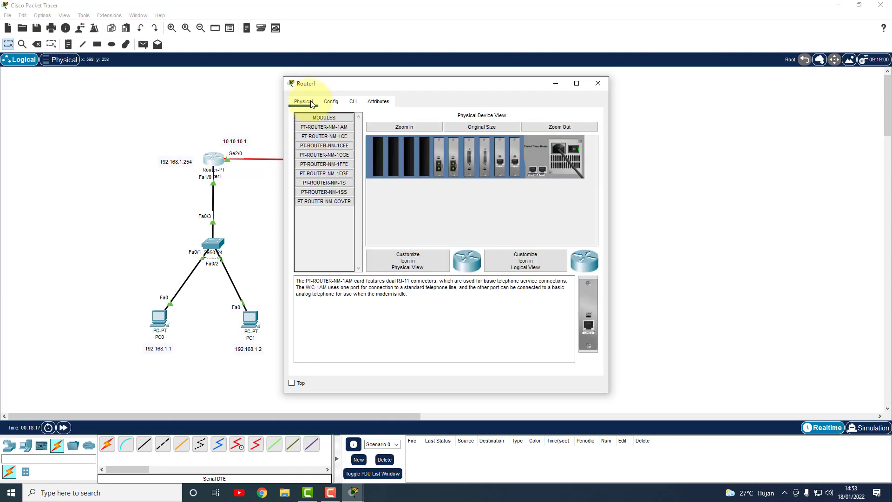
left_click(598, 84)
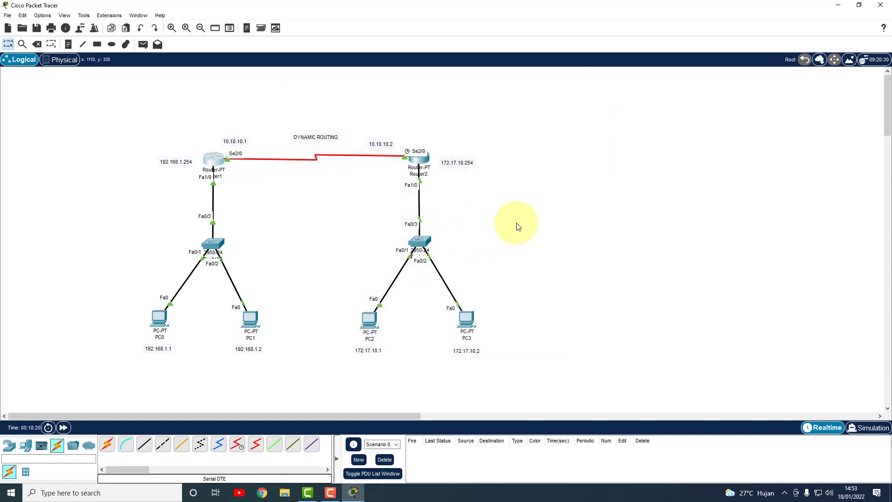